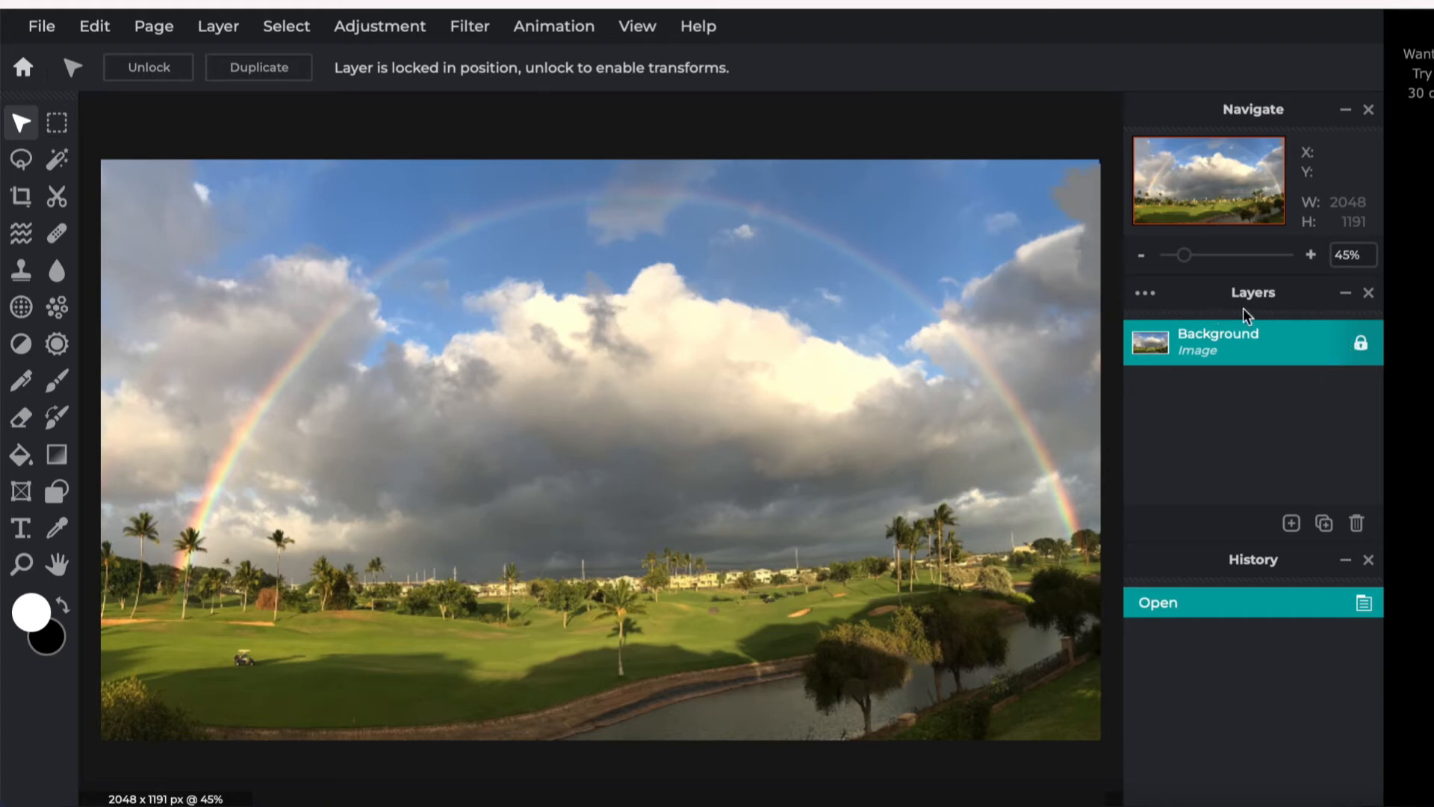
Unlock the Background layer and toggle its visibility off and back on.
click(1362, 350)
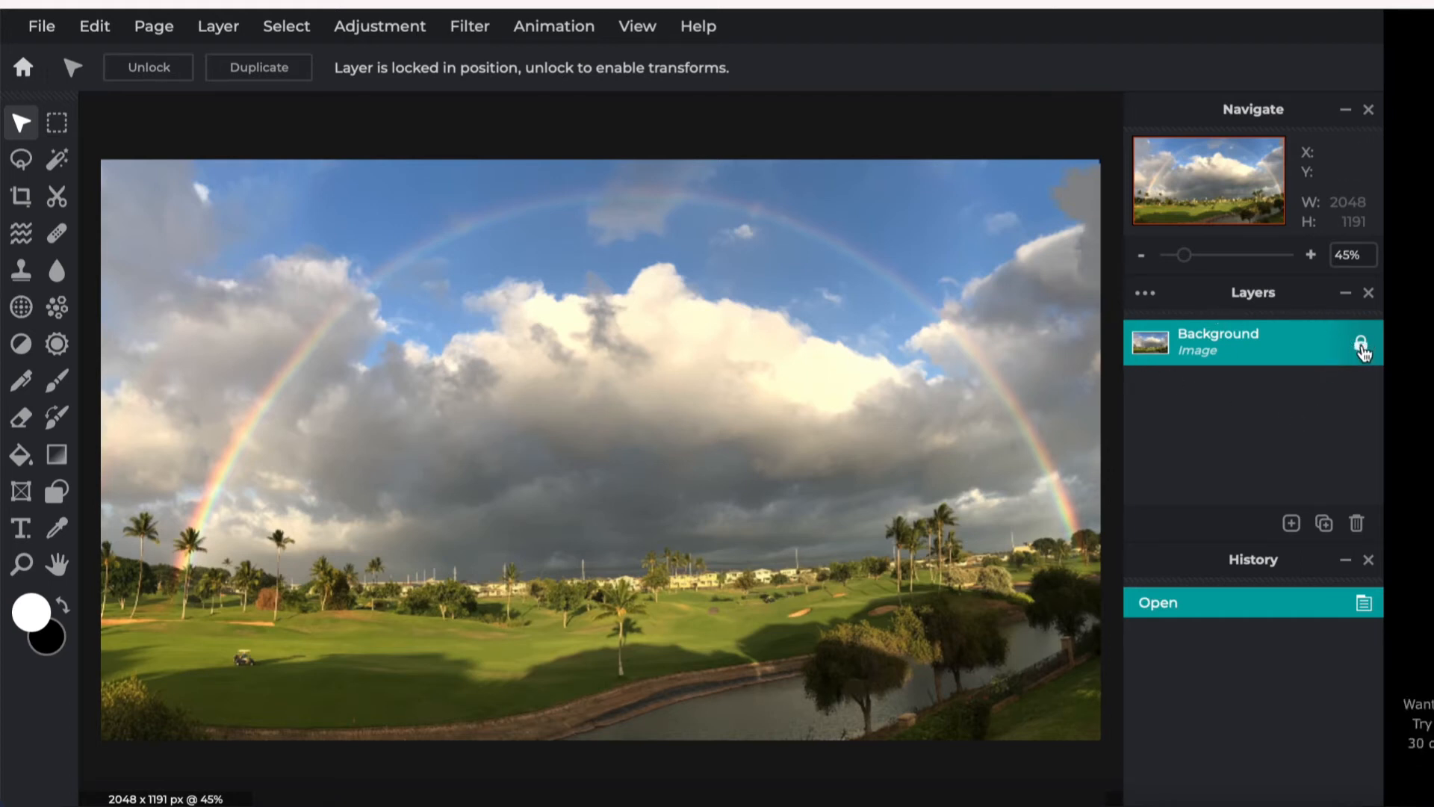
click(1362, 350)
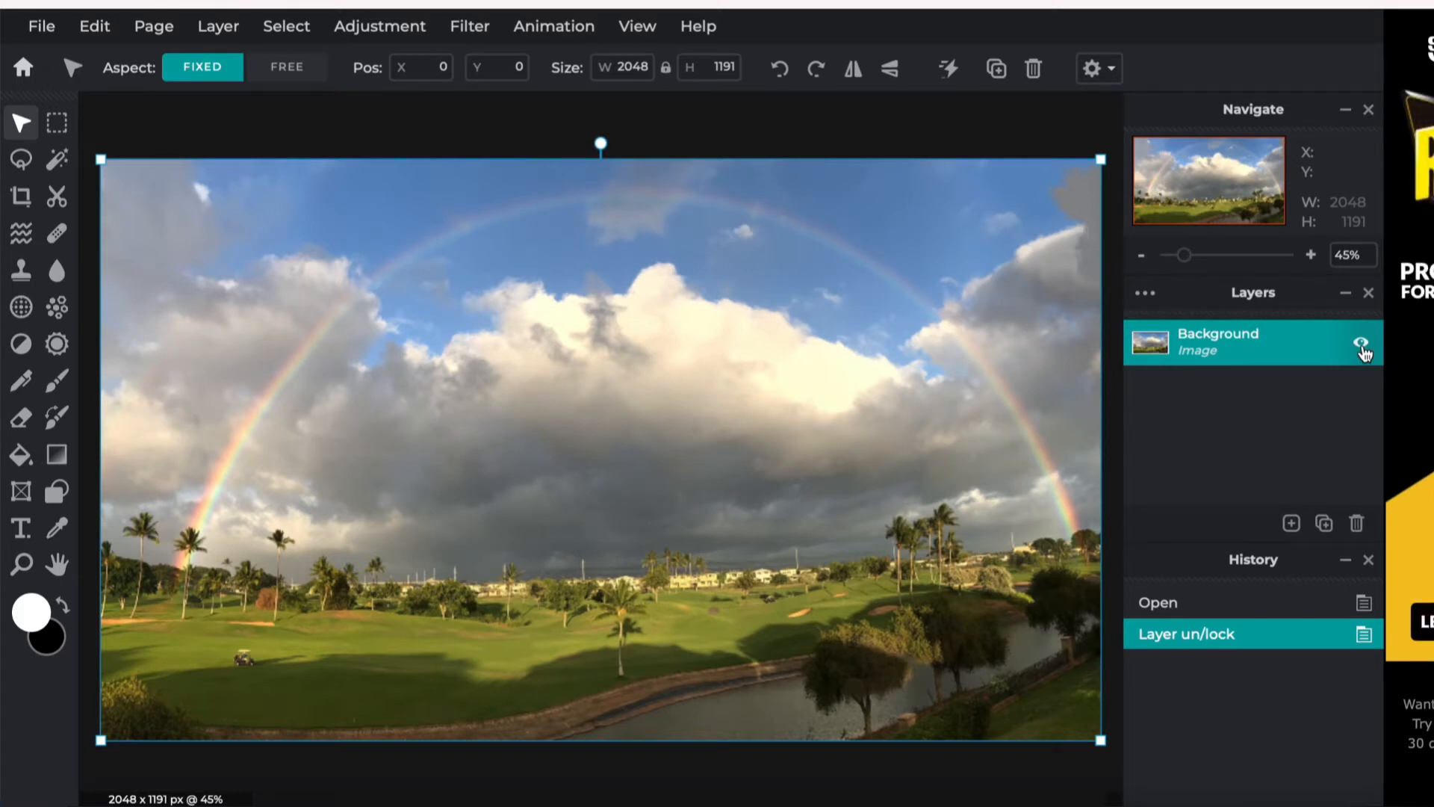
double_click(1362, 350)
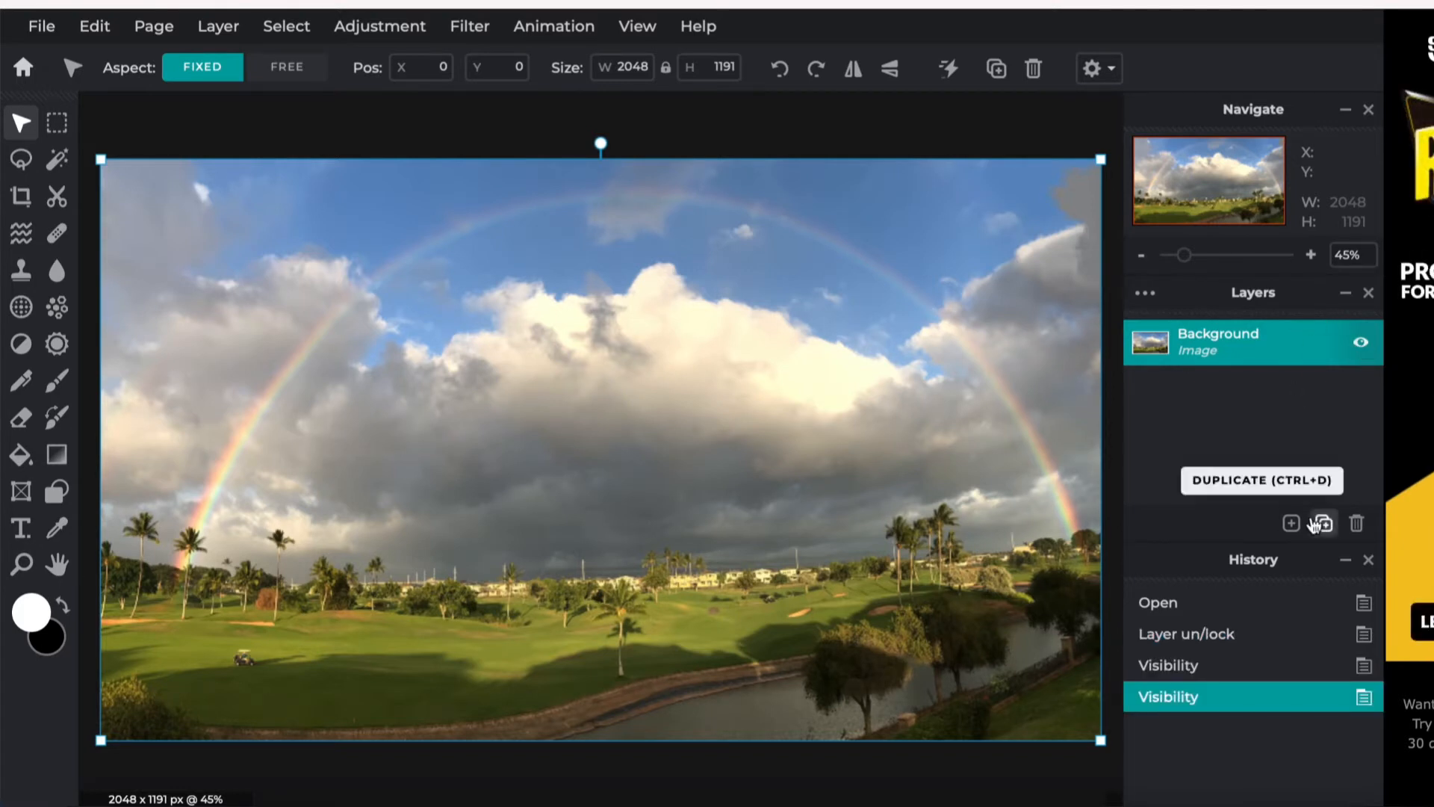
click(1291, 524)
click(1236, 450)
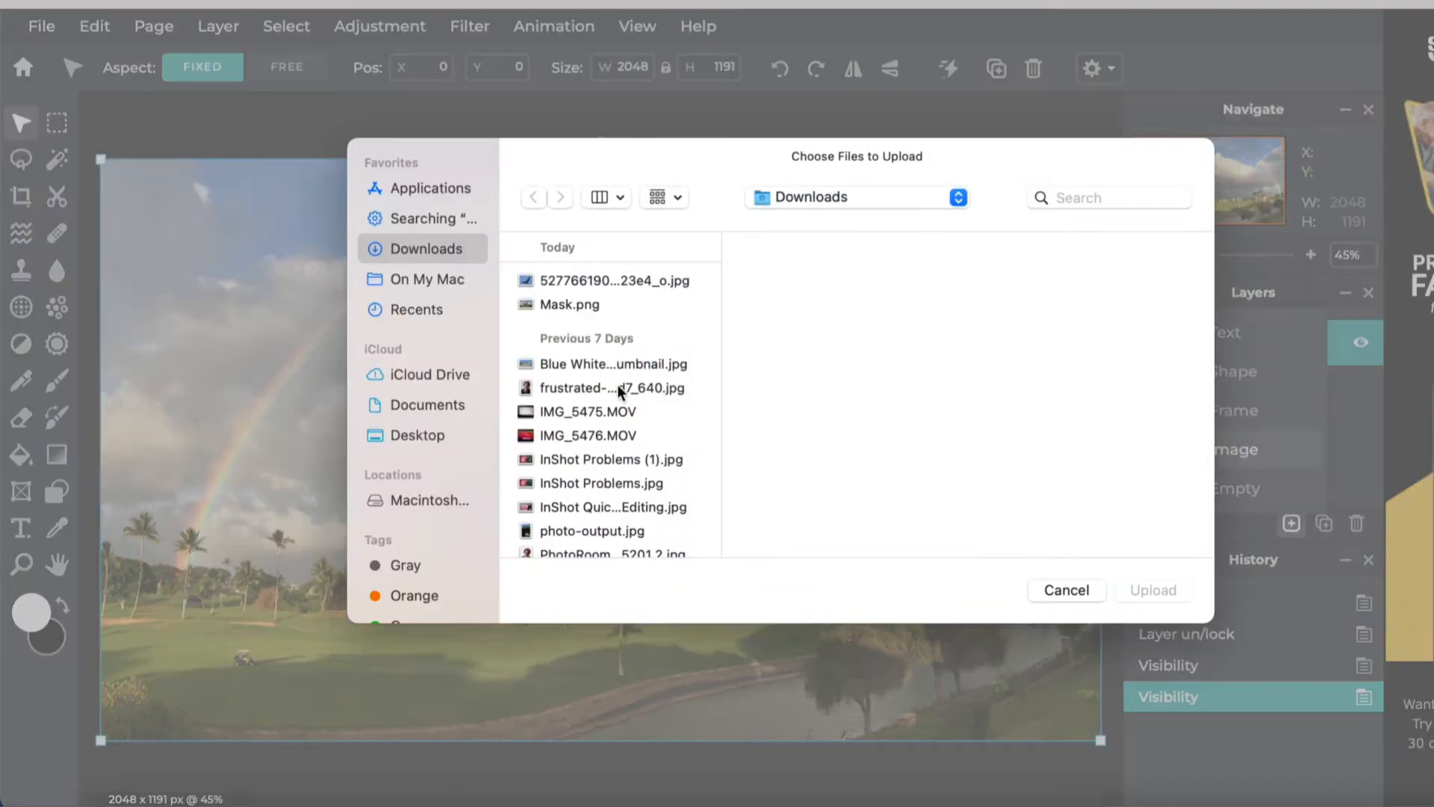
click(617, 279)
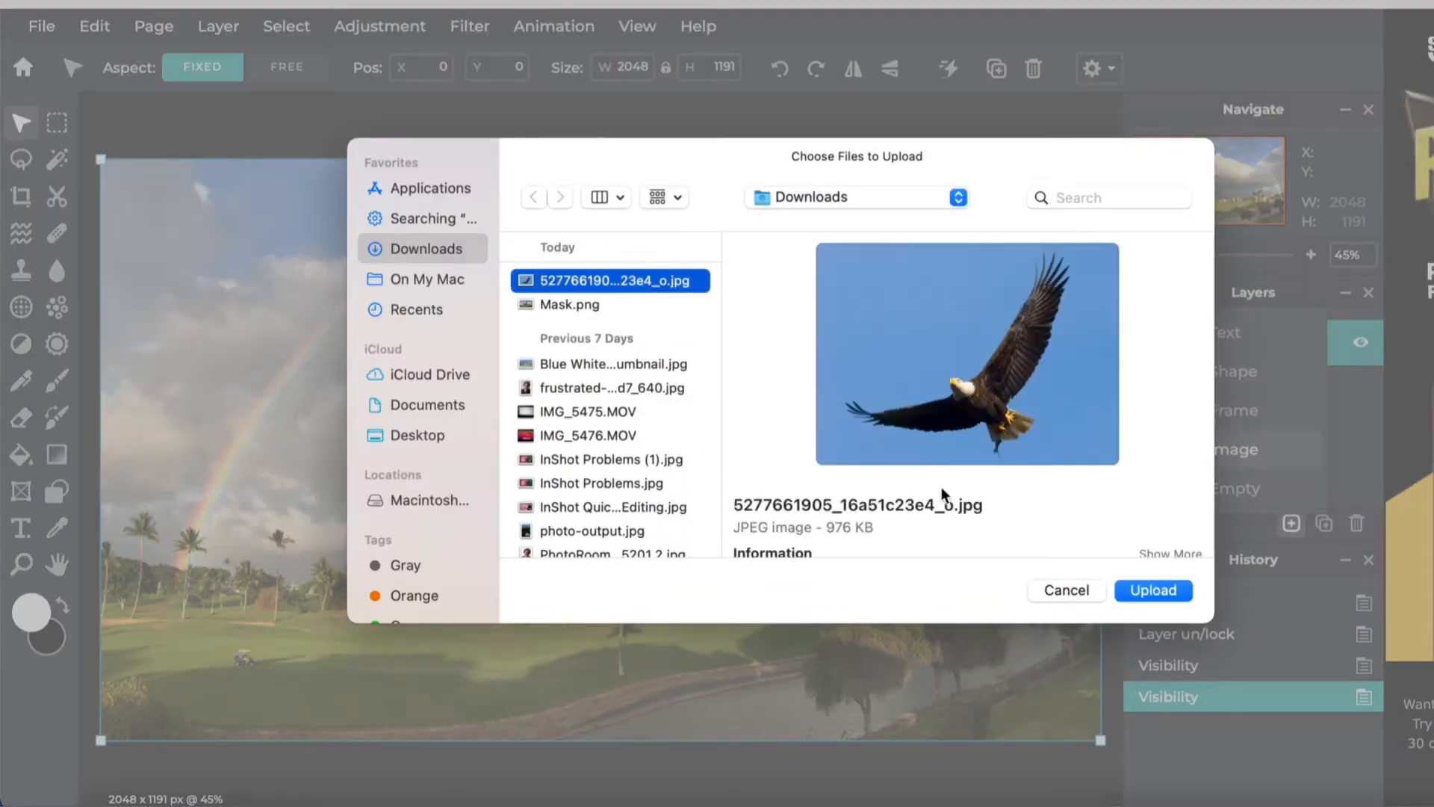
click(1132, 590)
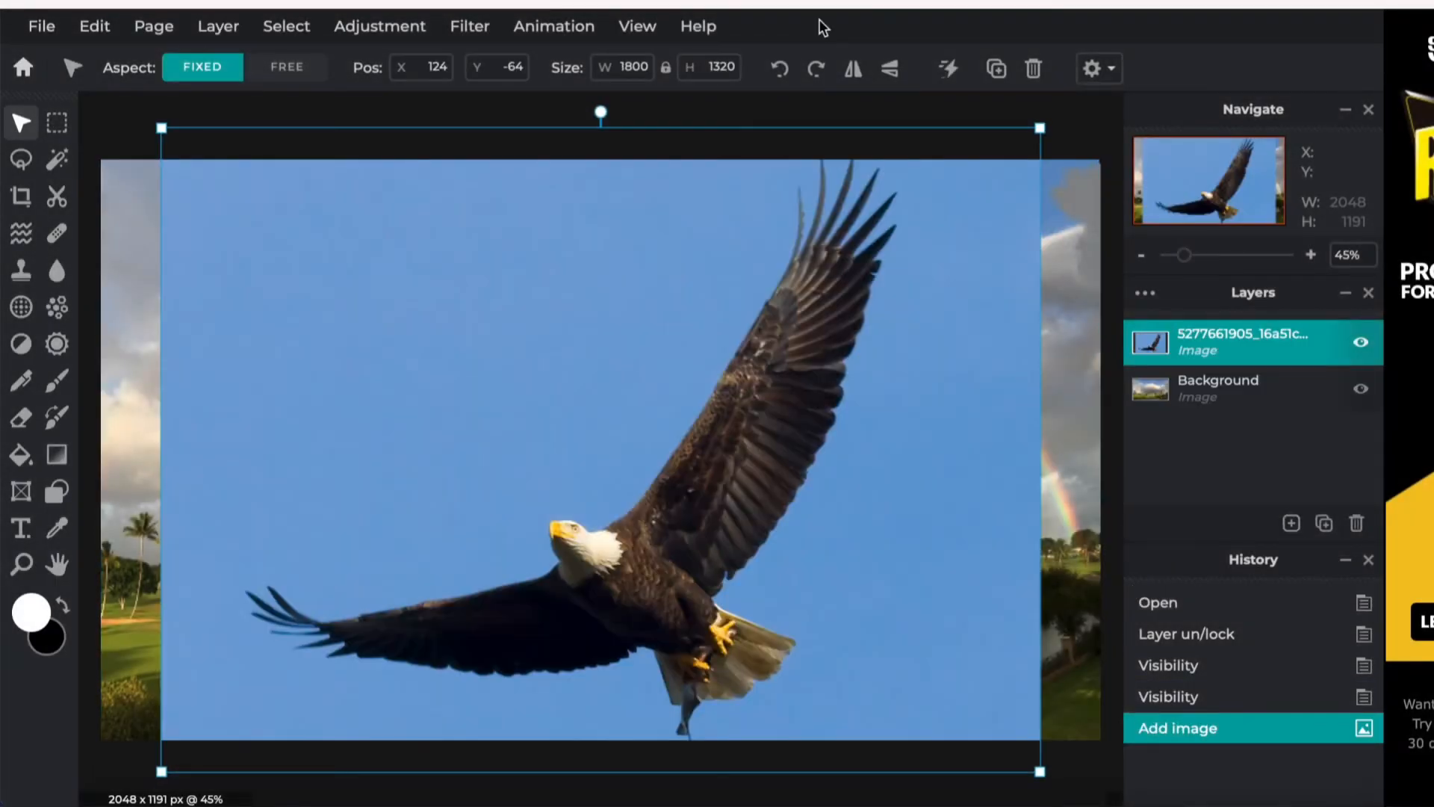
Scale the eagle layer down proportionally to about 1165 × 854 and move it to about X 581, Y -22, in the sky.
drag(161, 129, 496, 429)
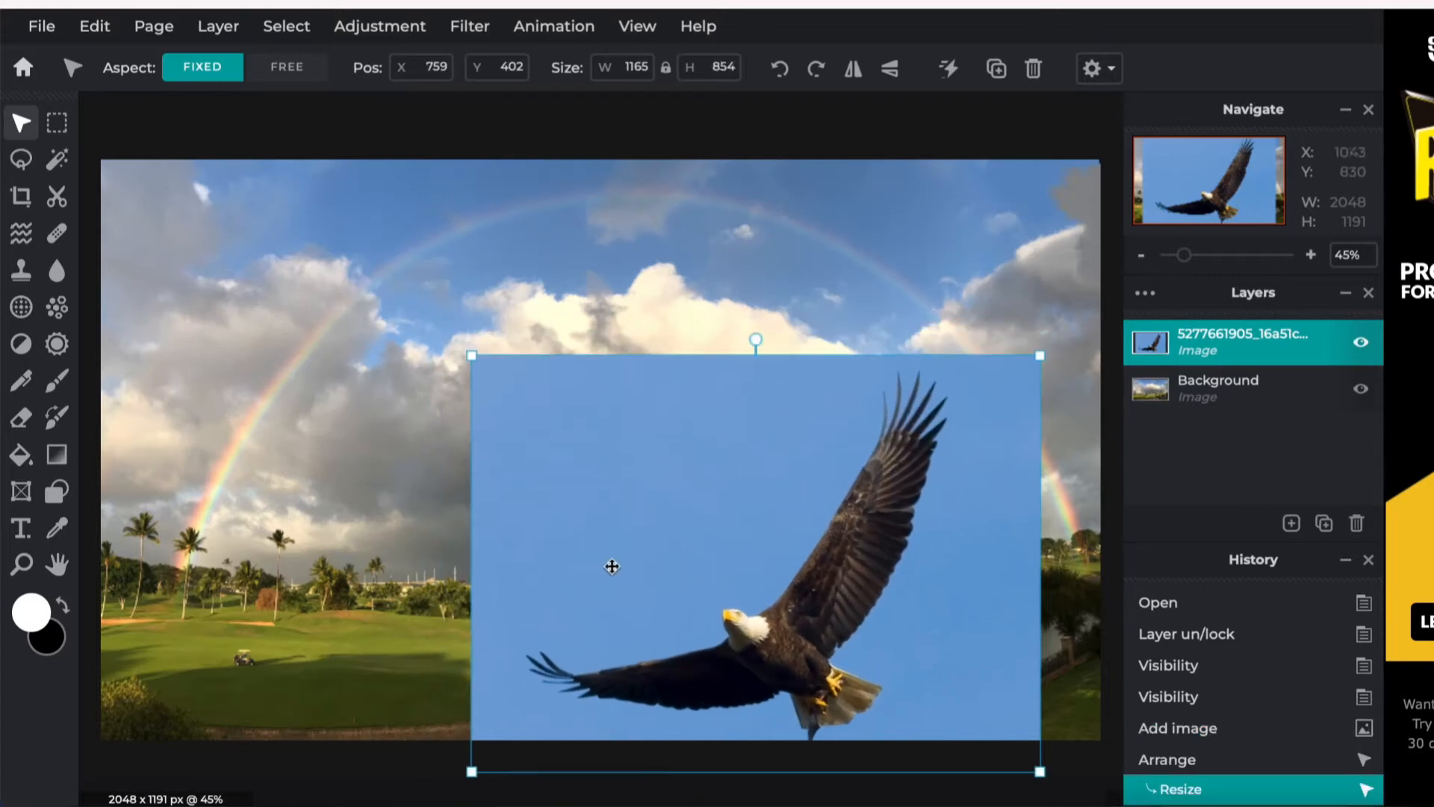
drag(612, 566, 525, 357)
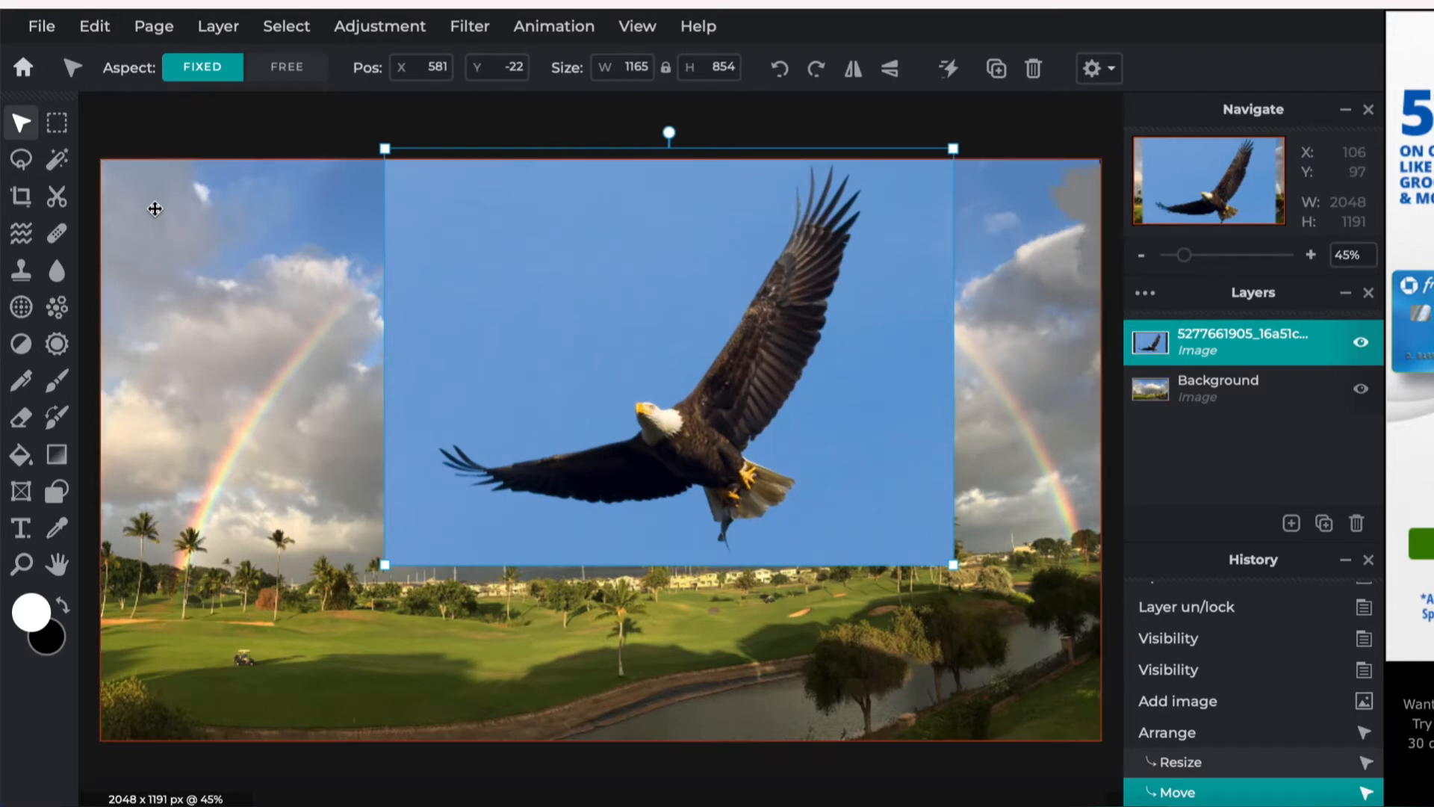
Try removing the eagle layer's blue sky with the Cutout tool's Magic mask, and revert to the state before masking.
click(56, 199)
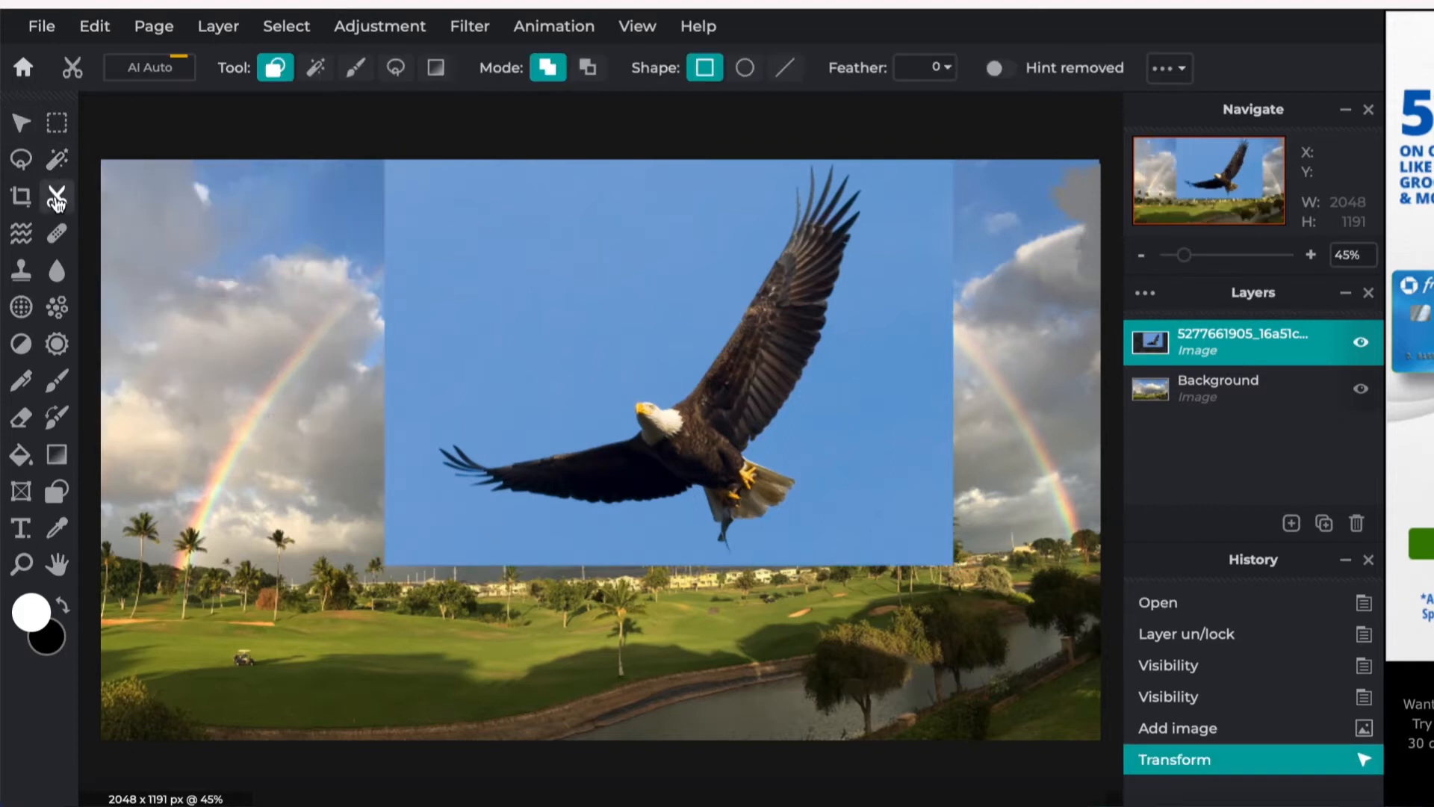
click(316, 69)
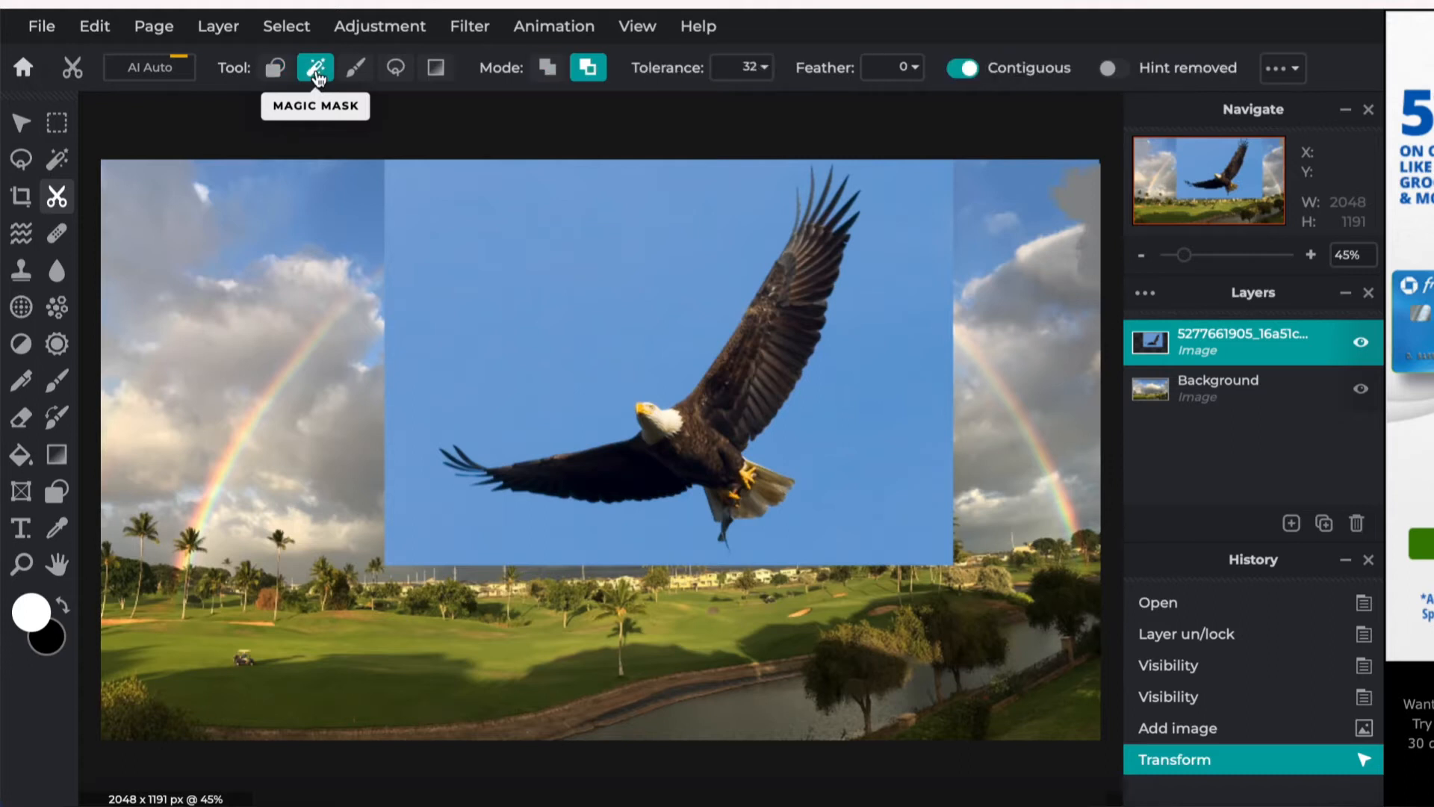
click(541, 248)
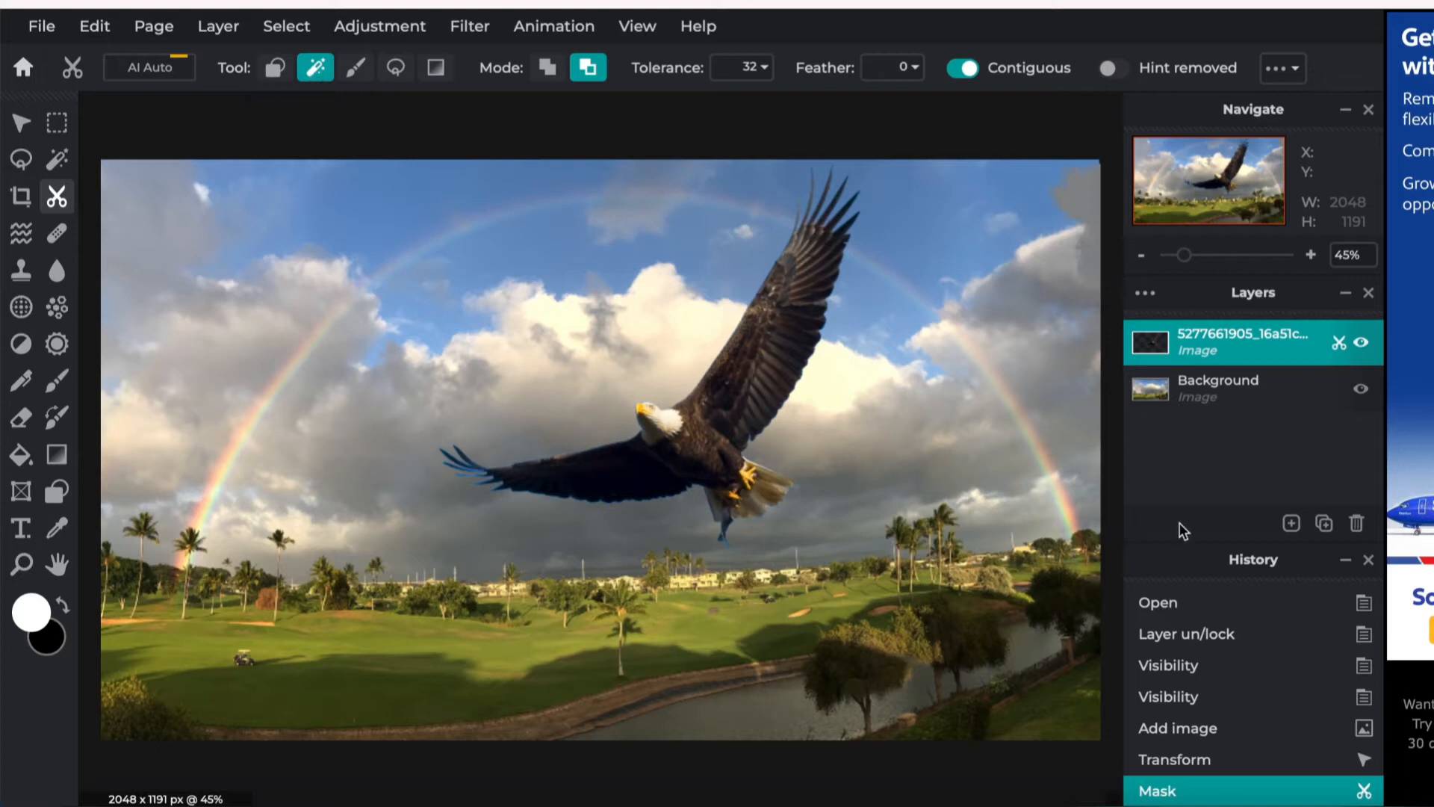
click(1169, 761)
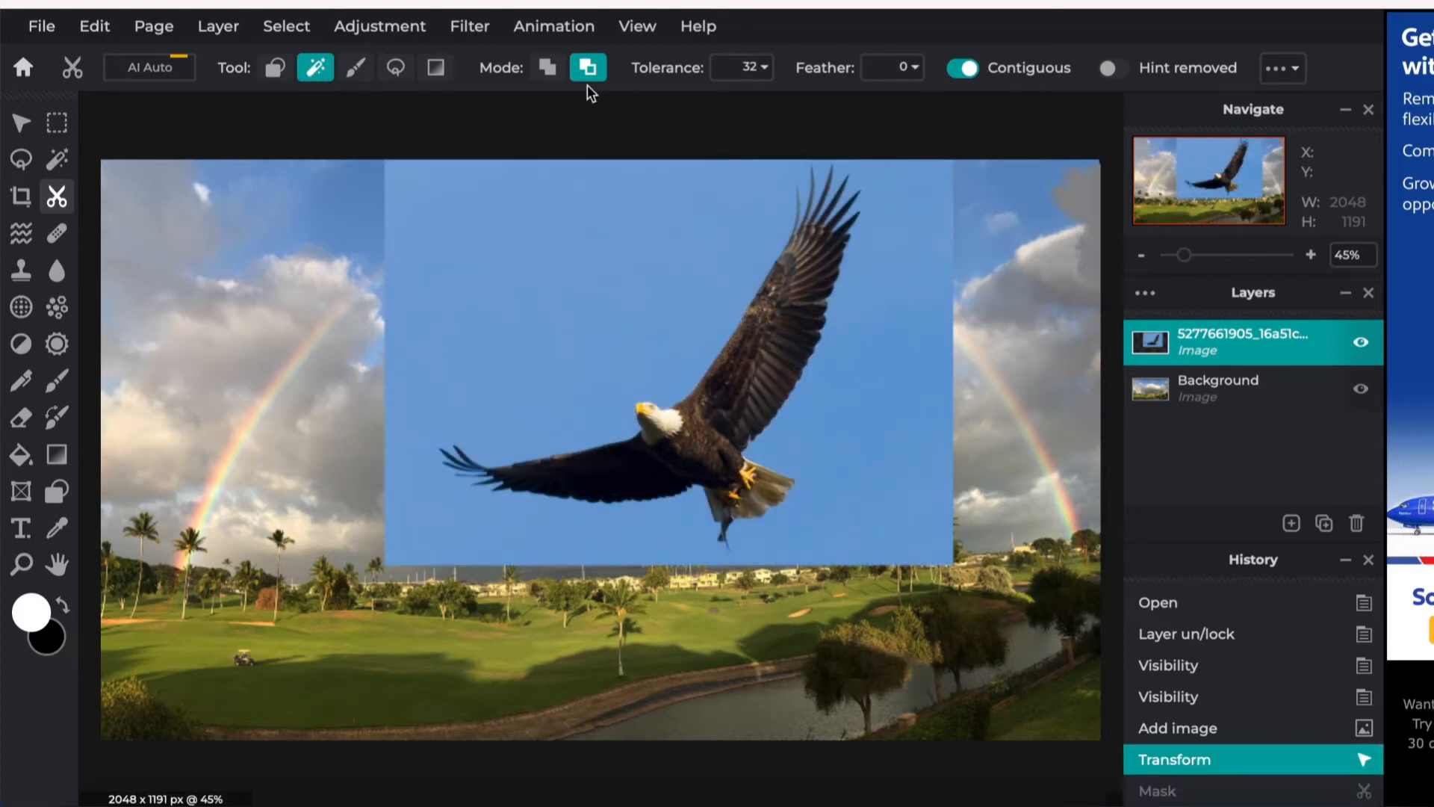
Paint away the eagle layer's blue sky above and to the left of the raised wing with a 150 px mask brush.
click(357, 68)
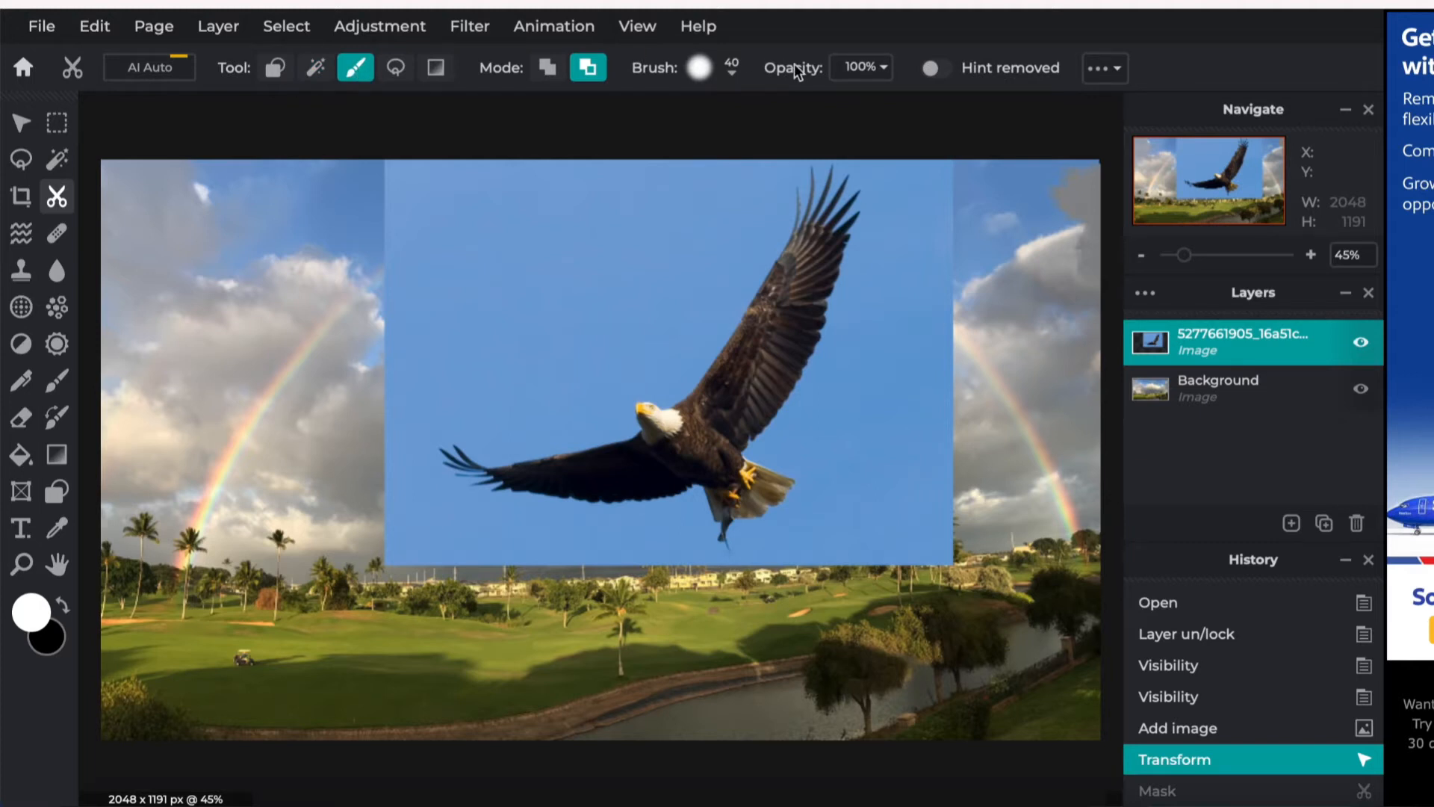
click(732, 73)
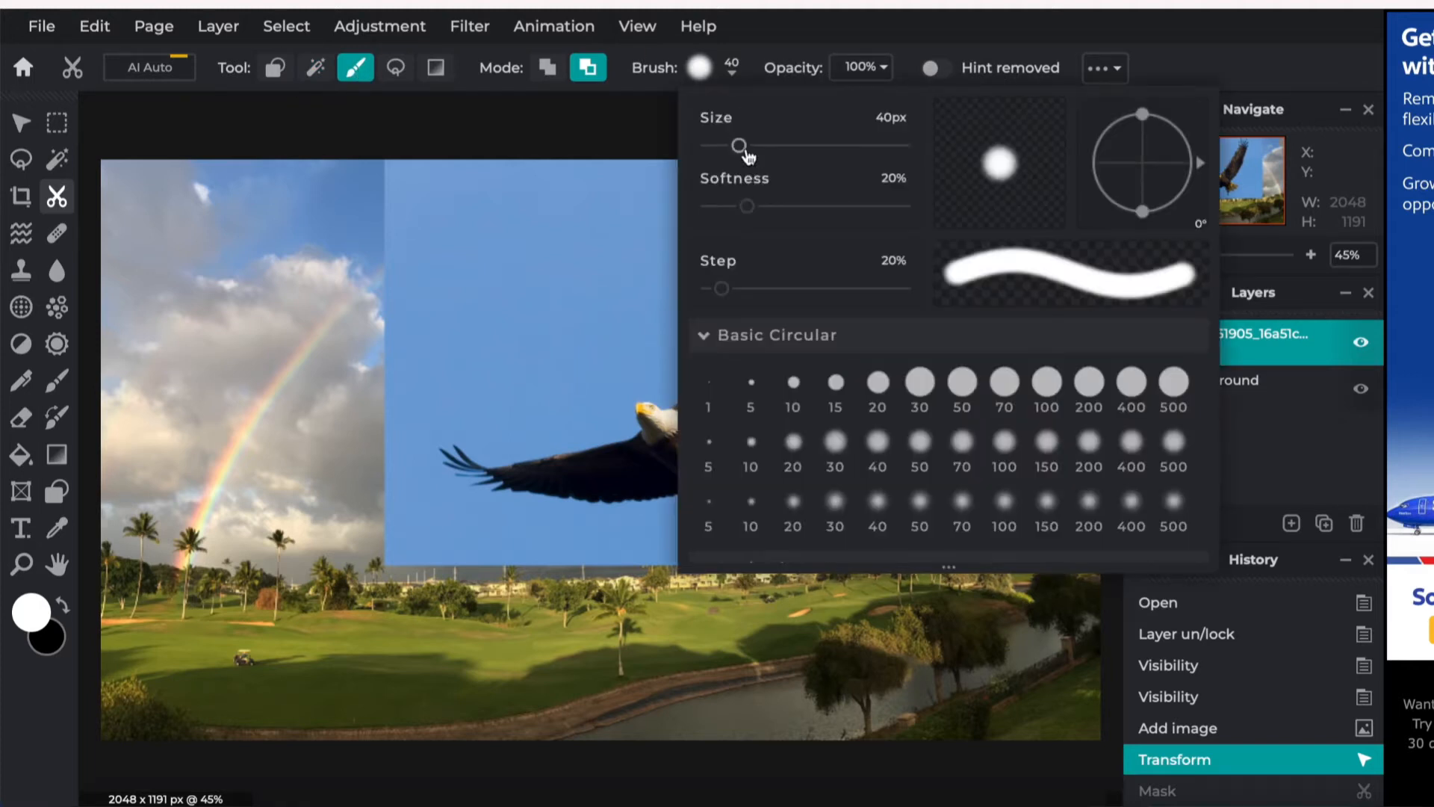
drag(745, 153, 797, 154)
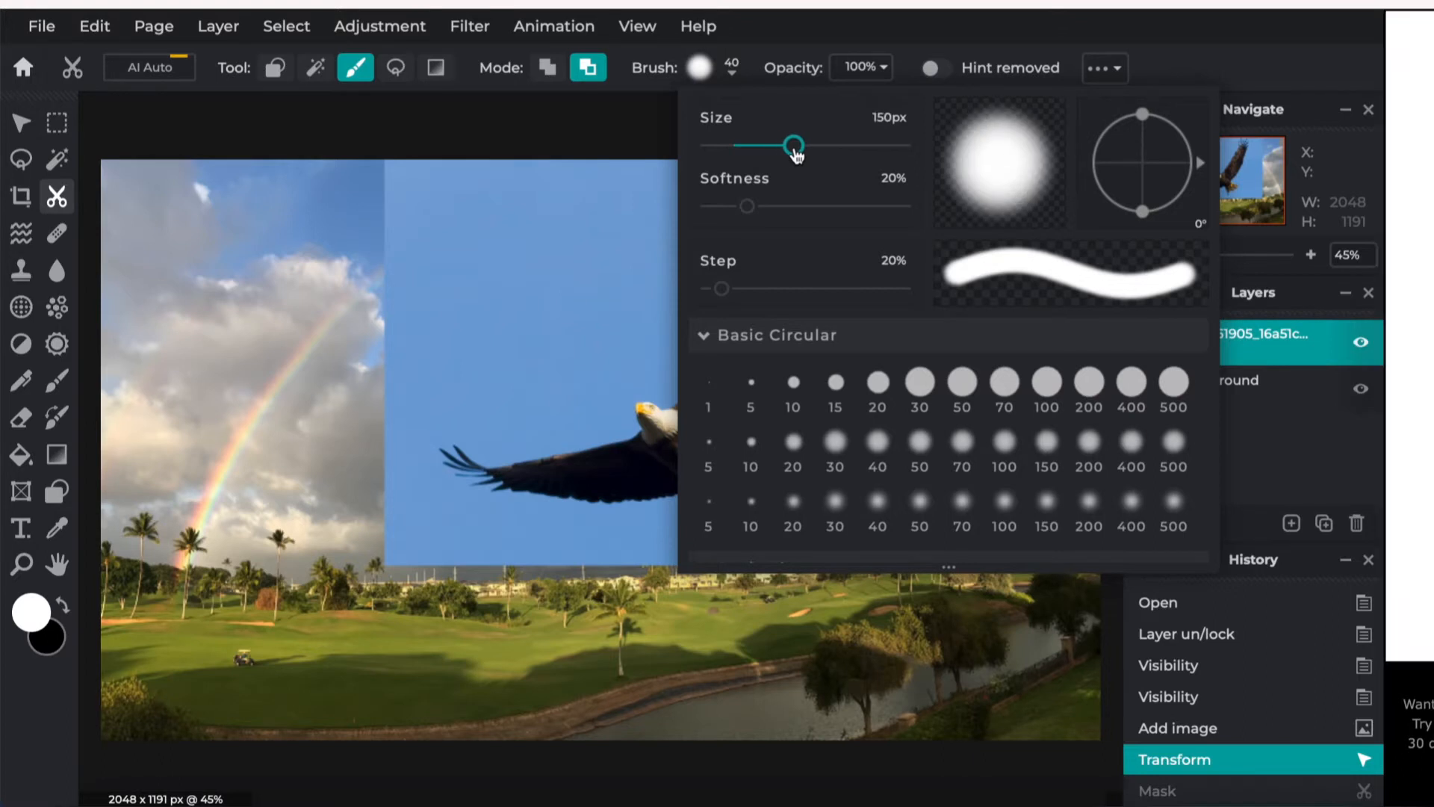
click(467, 243)
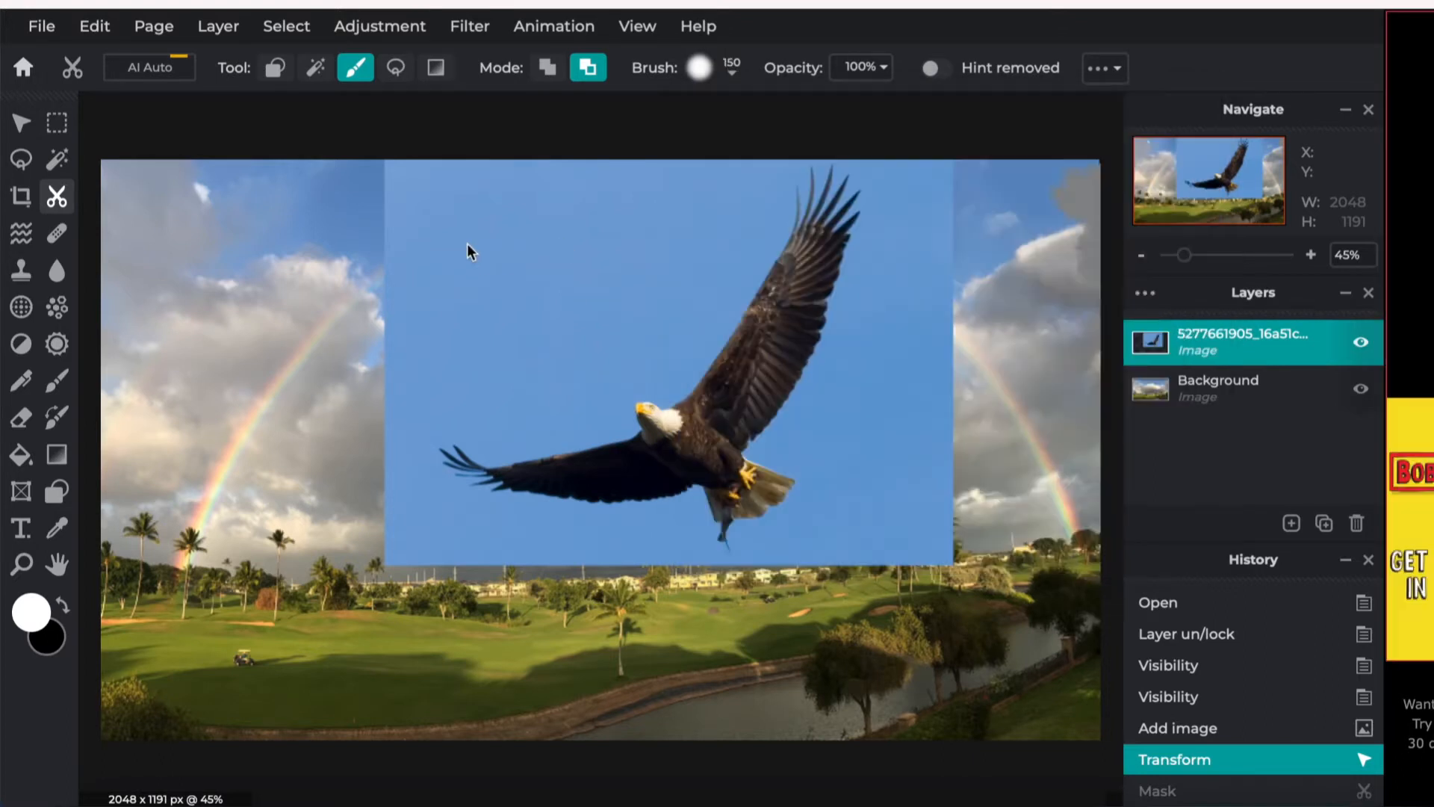
mouse_move(407, 176)
mouse_down()
mouse_move(359, 259)
mouse_move(596, 125)
mouse_move(313, 352)
mouse_move(660, 168)
mouse_move(300, 371)
mouse_move(613, 258)
mouse_move(452, 360)
mouse_move(515, 175)
mouse_move(397, 177)
mouse_move(771, 185)
mouse_move(766, 227)
mouse_move(715, 314)
mouse_up()
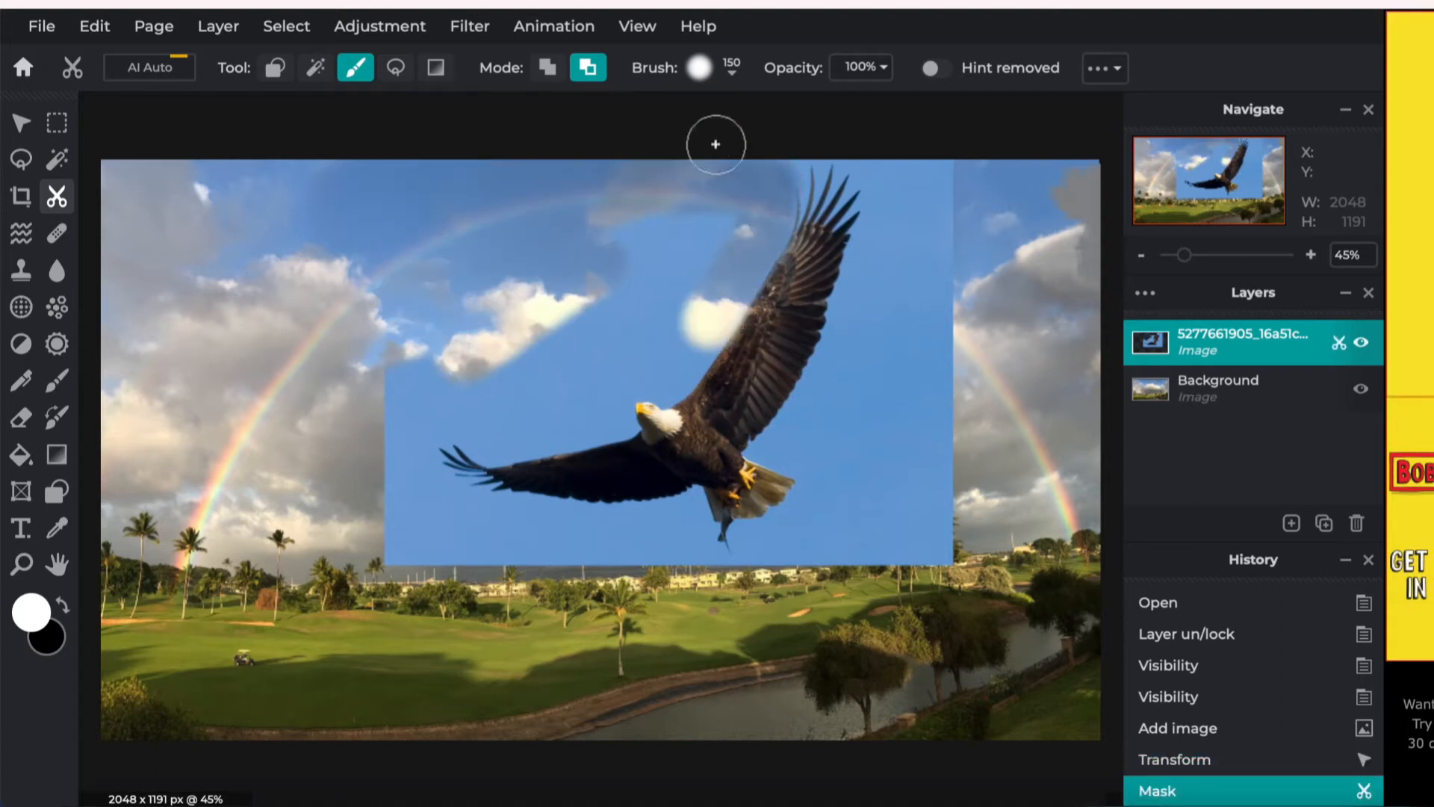
mouse_move(682, 234)
mouse_down()
mouse_move(596, 235)
mouse_move(754, 221)
mouse_move(676, 239)
mouse_up()
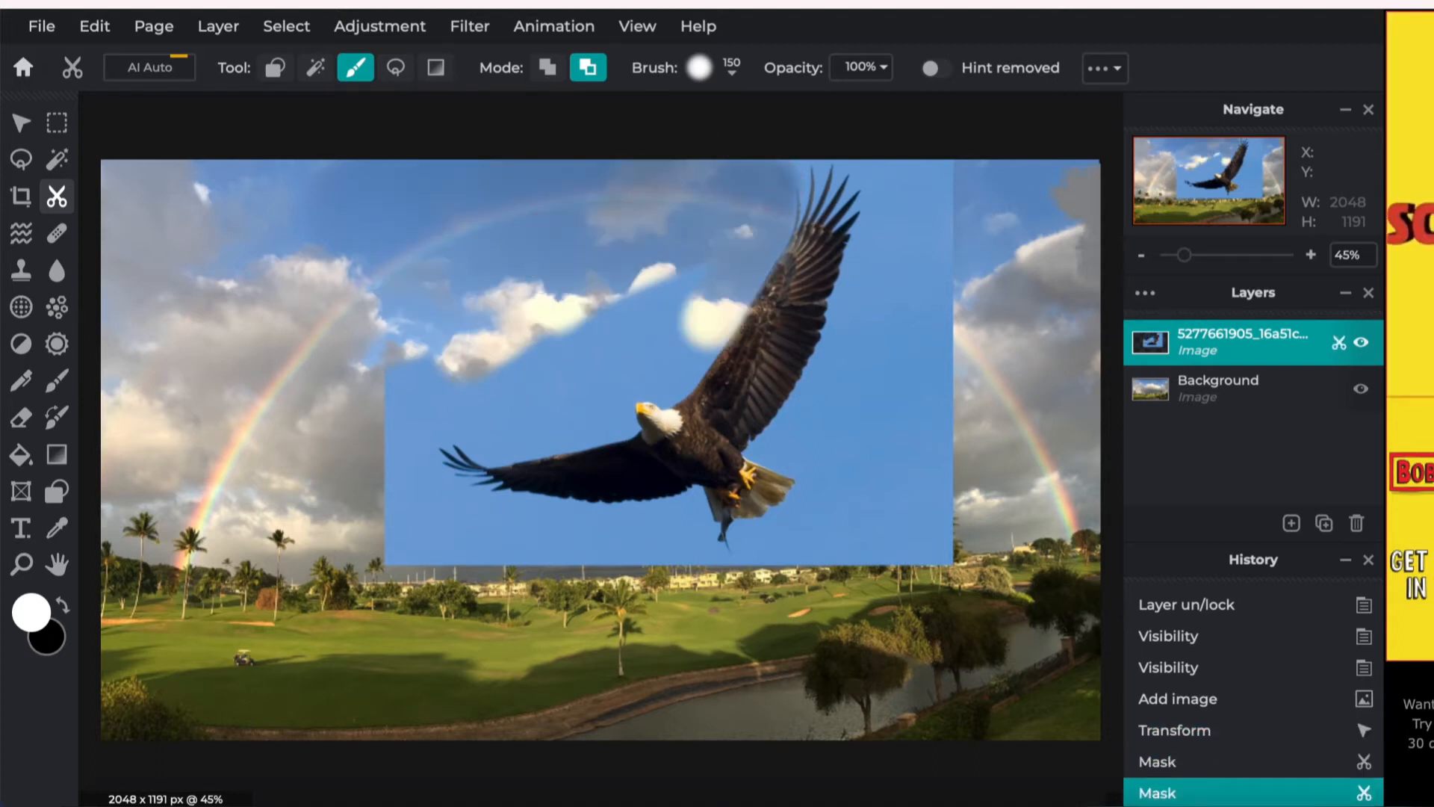
mouse_move(363, 371)
mouse_down()
mouse_move(523, 317)
mouse_move(534, 322)
mouse_move(419, 390)
mouse_move(538, 362)
mouse_move(676, 295)
mouse_move(702, 265)
mouse_up()
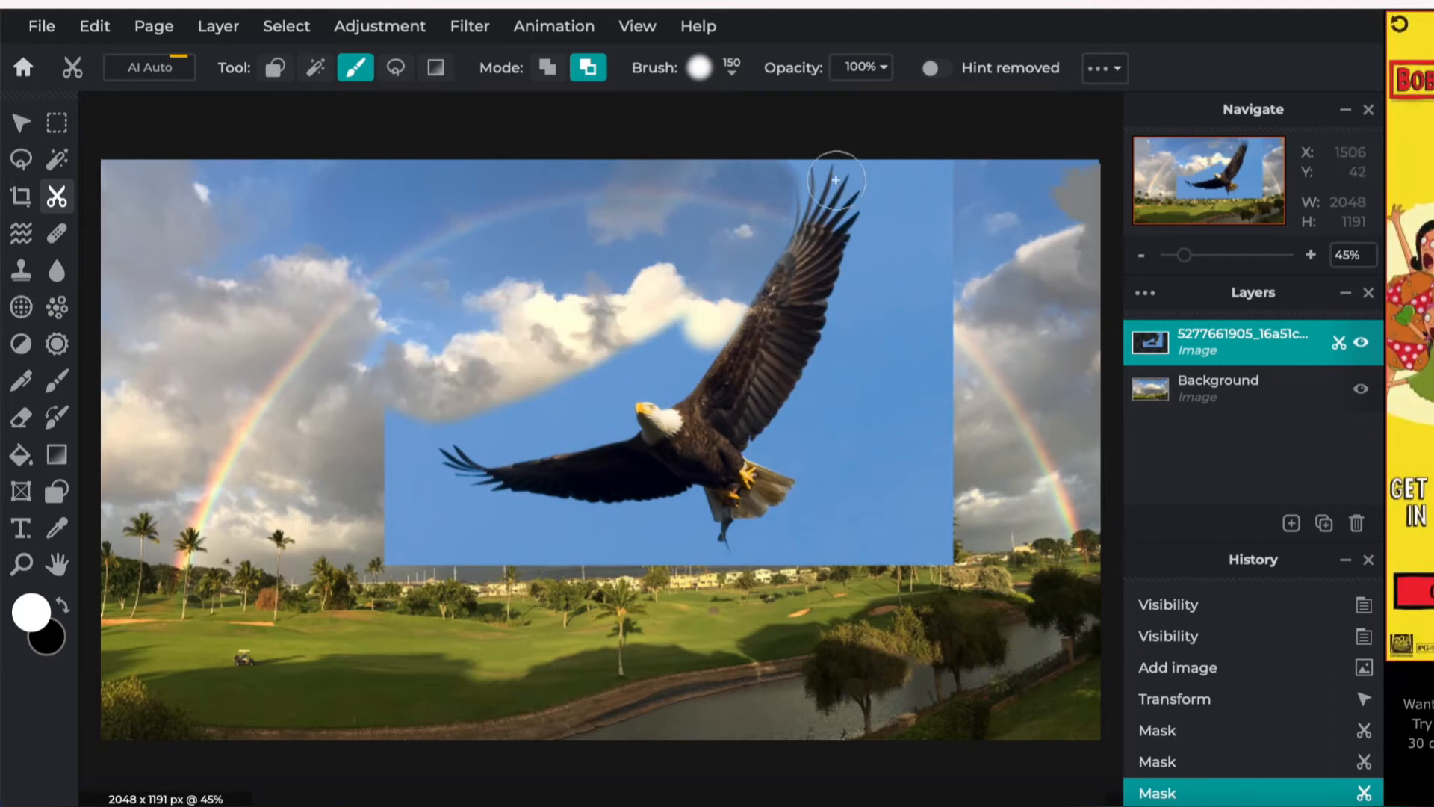
Try masking the blue sky around the raised wing's tip and along its right side, and revert those strokes.
mouse_move(788, 178)
mouse_down()
mouse_move(885, 185)
mouse_move(948, 169)
mouse_up()
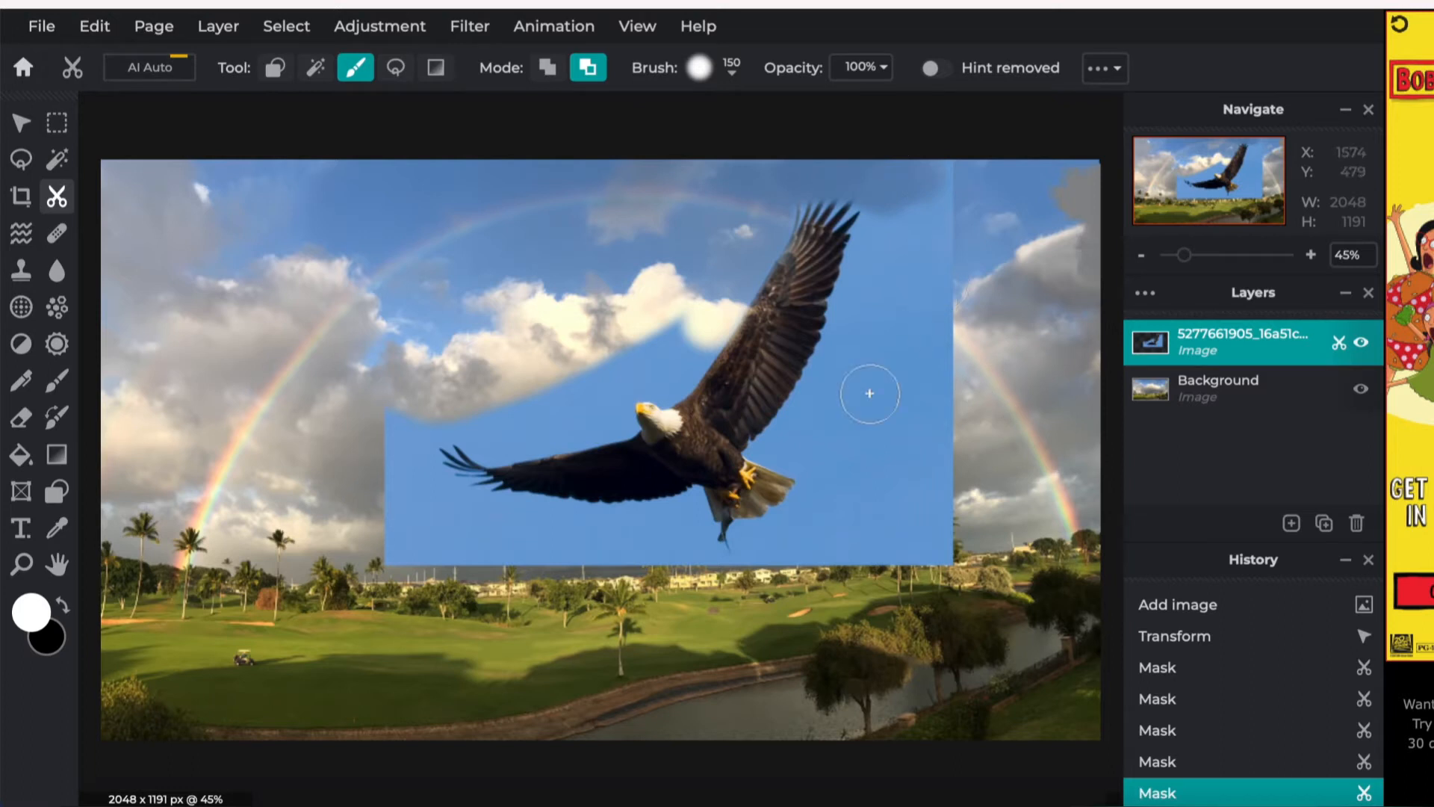
drag(897, 211, 796, 418)
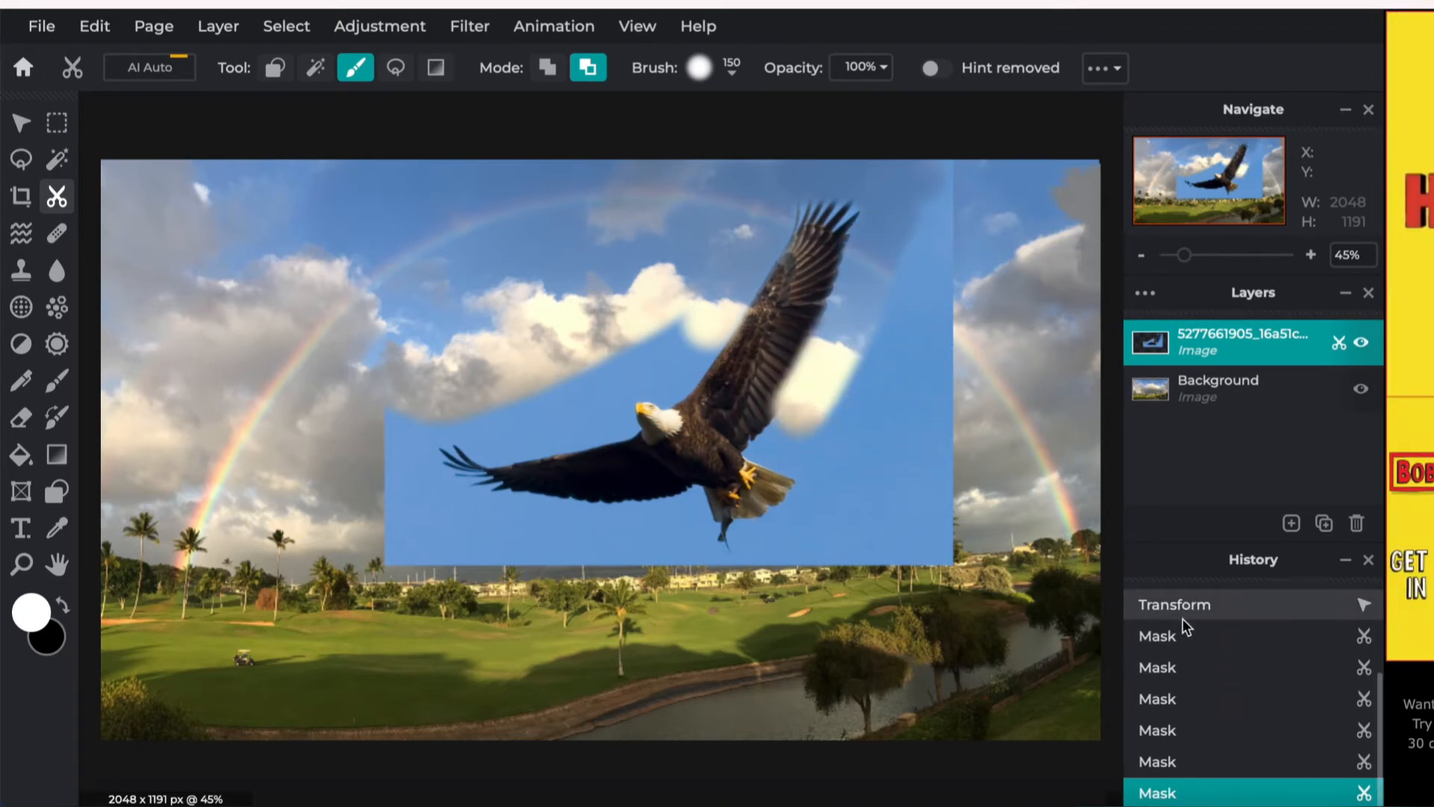
click(1171, 731)
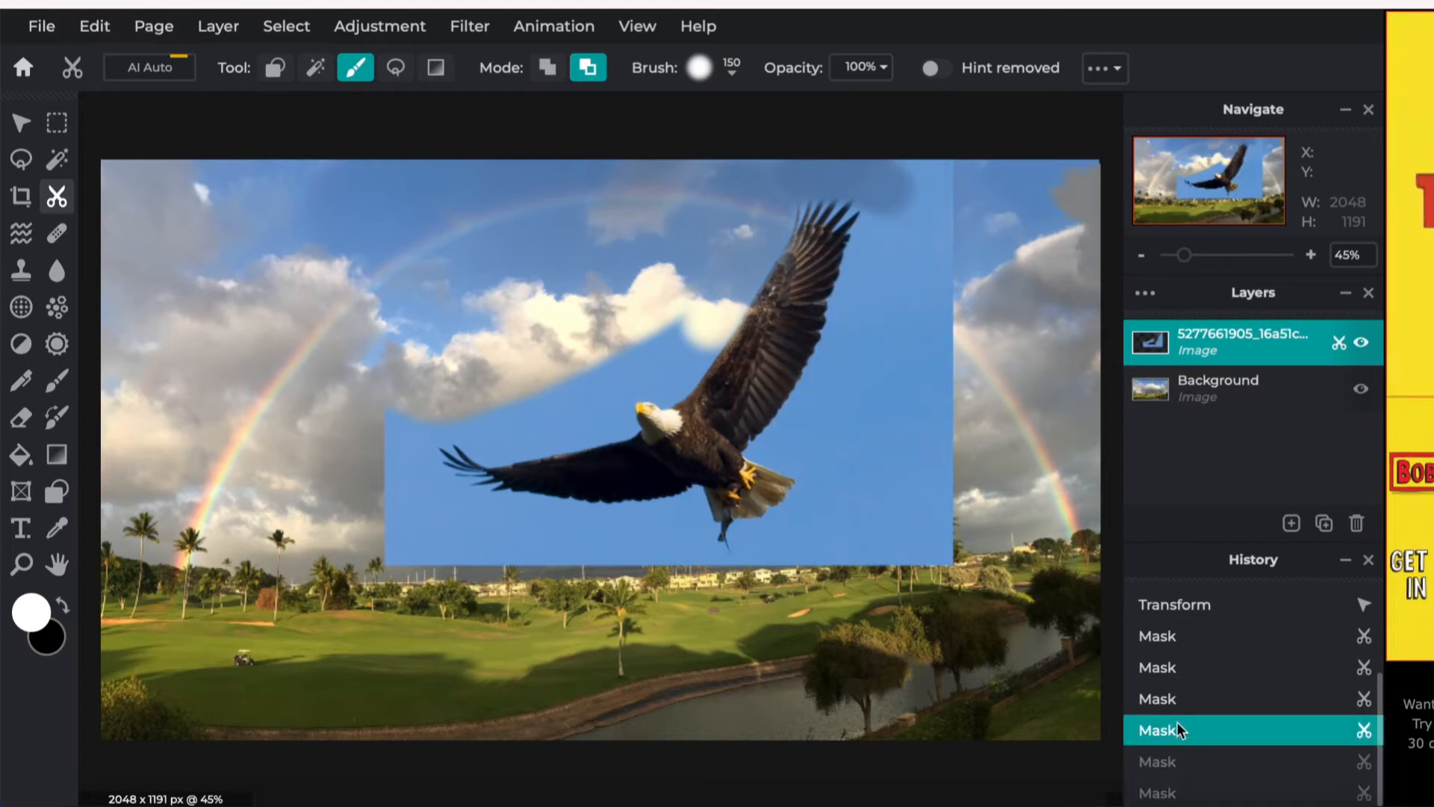
click(1178, 700)
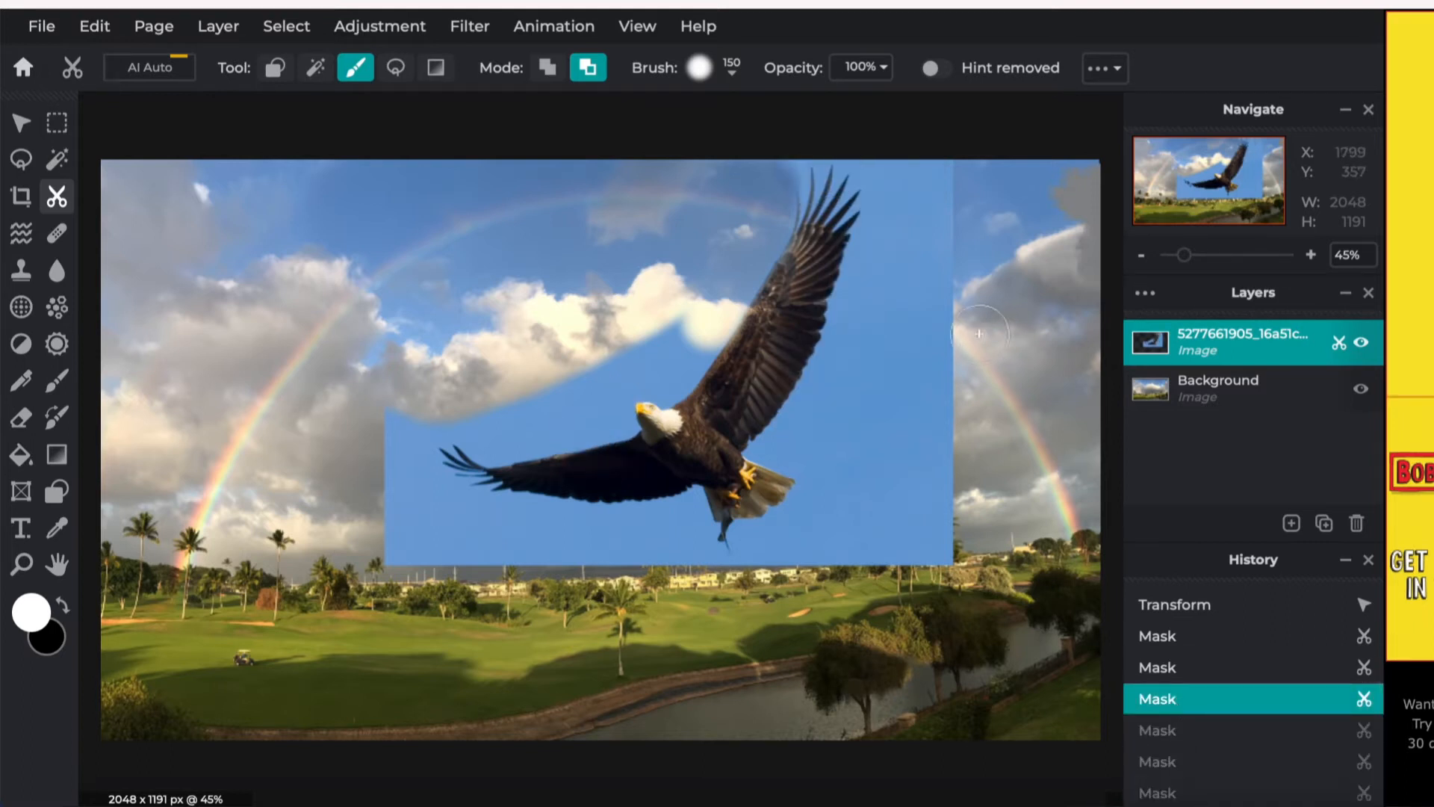
Paint away the remaining blue sky right of the raised wing, around the tail, and above and below the outstretched left wing.
mouse_move(906, 328)
mouse_down()
mouse_move(906, 710)
mouse_move(931, 177)
mouse_move(916, 553)
mouse_move(936, 521)
mouse_move(918, 602)
mouse_move(890, 410)
mouse_move(849, 410)
mouse_move(811, 433)
mouse_move(829, 461)
mouse_move(826, 518)
mouse_move(800, 551)
mouse_move(859, 548)
mouse_move(867, 310)
mouse_move(900, 265)
mouse_move(922, 147)
mouse_move(915, 165)
mouse_up()
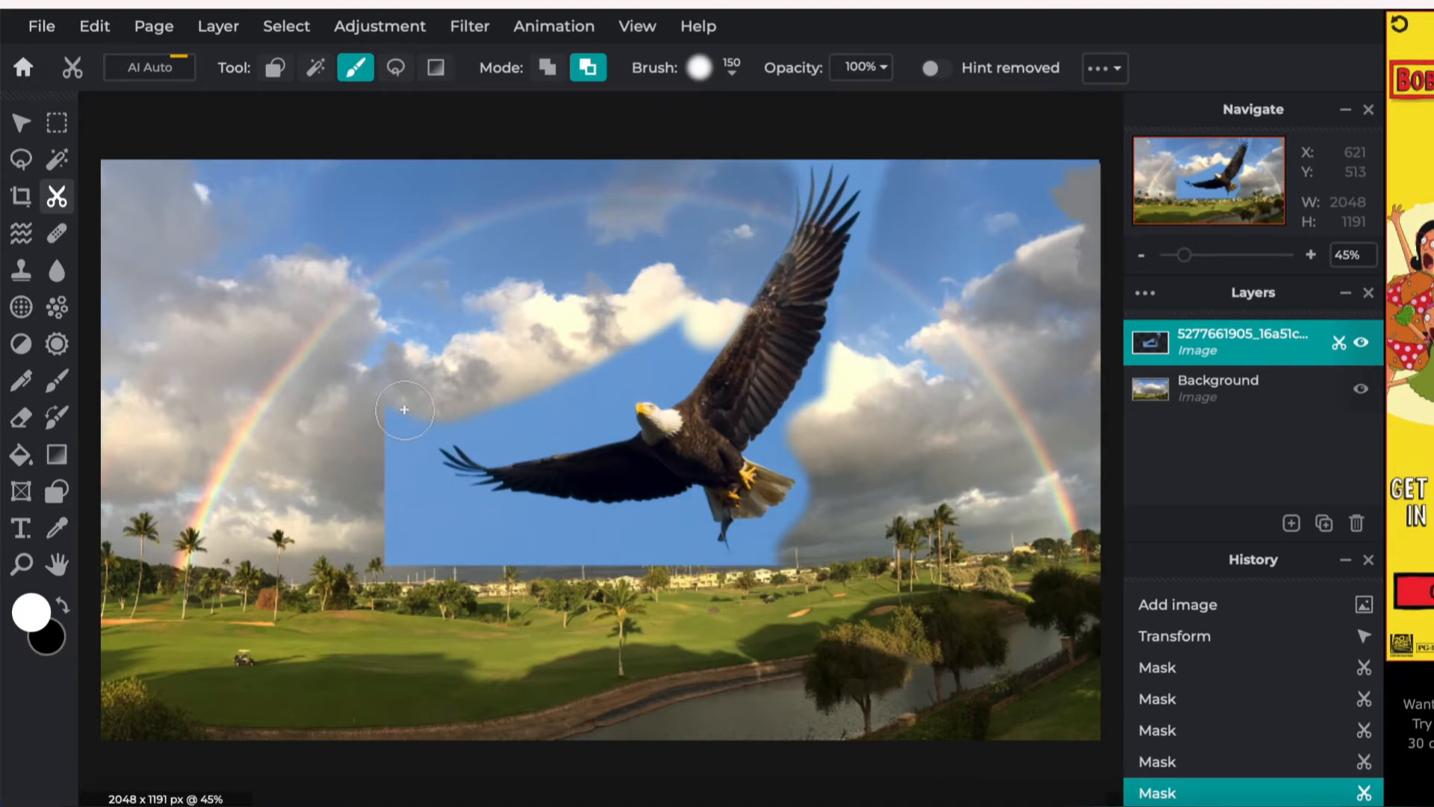
mouse_move(405, 409)
mouse_down()
mouse_move(396, 551)
mouse_move(583, 545)
mouse_move(698, 567)
mouse_up()
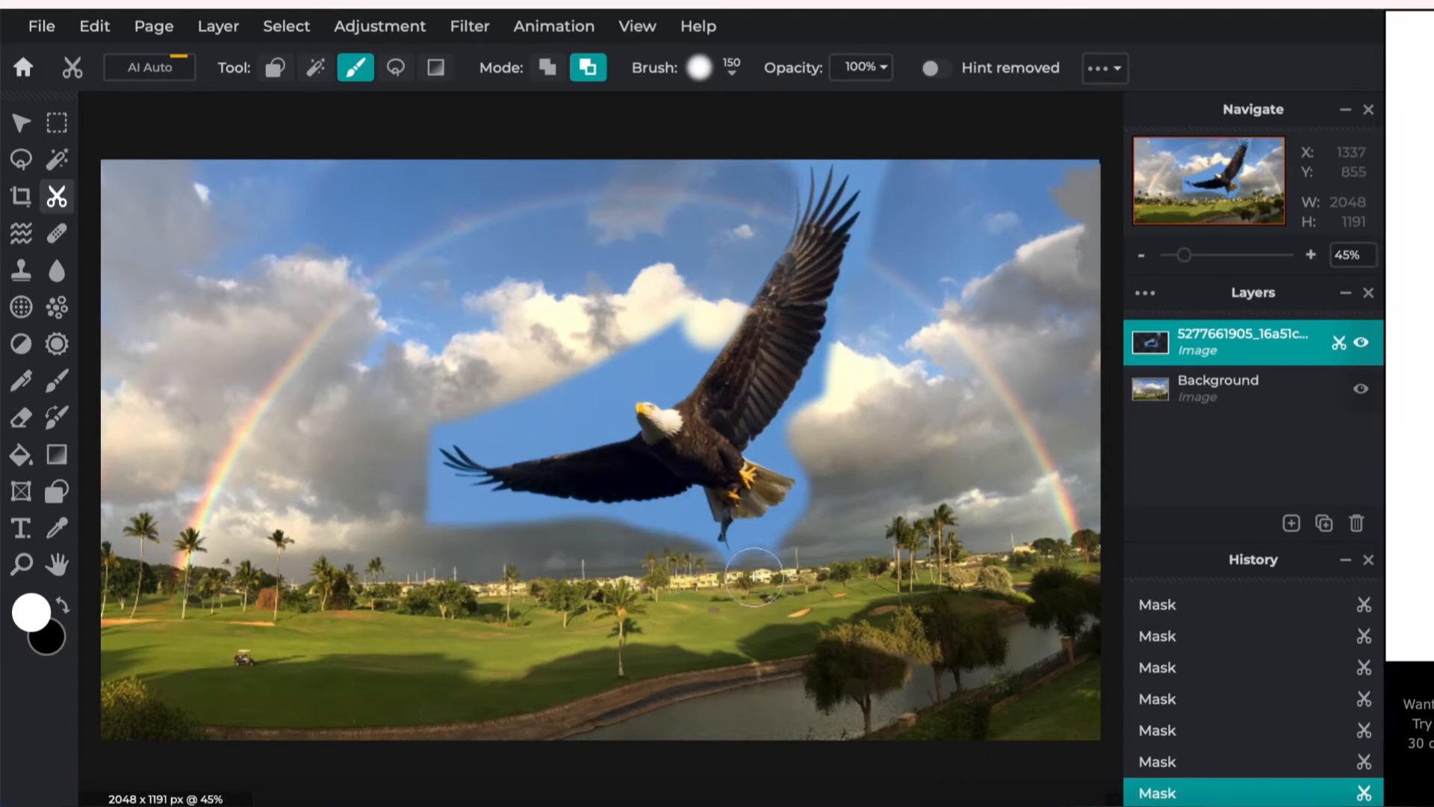
click(777, 550)
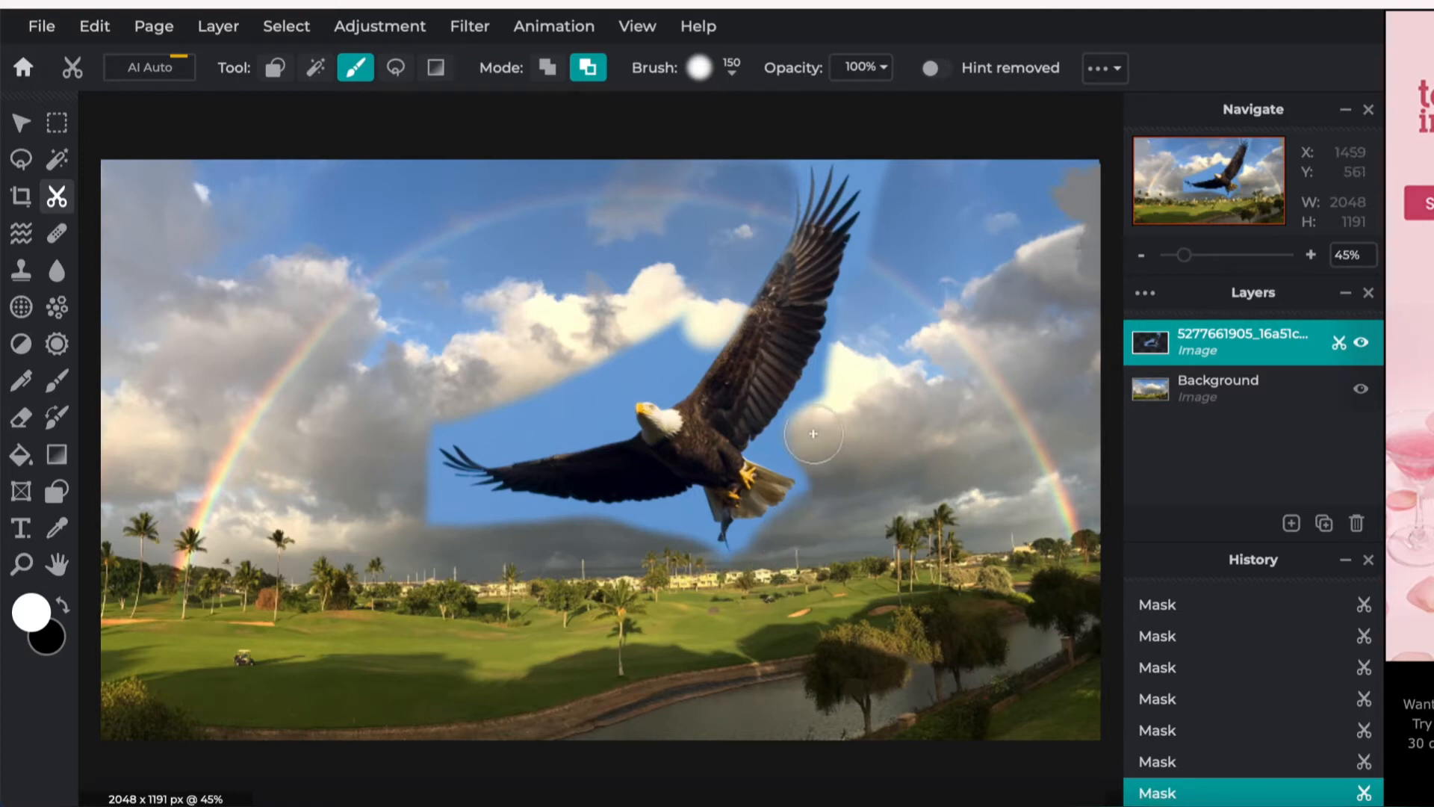
mouse_move(662, 321)
mouse_down()
mouse_move(669, 352)
mouse_move(617, 356)
mouse_move(587, 382)
mouse_move(600, 414)
mouse_move(476, 420)
mouse_up()
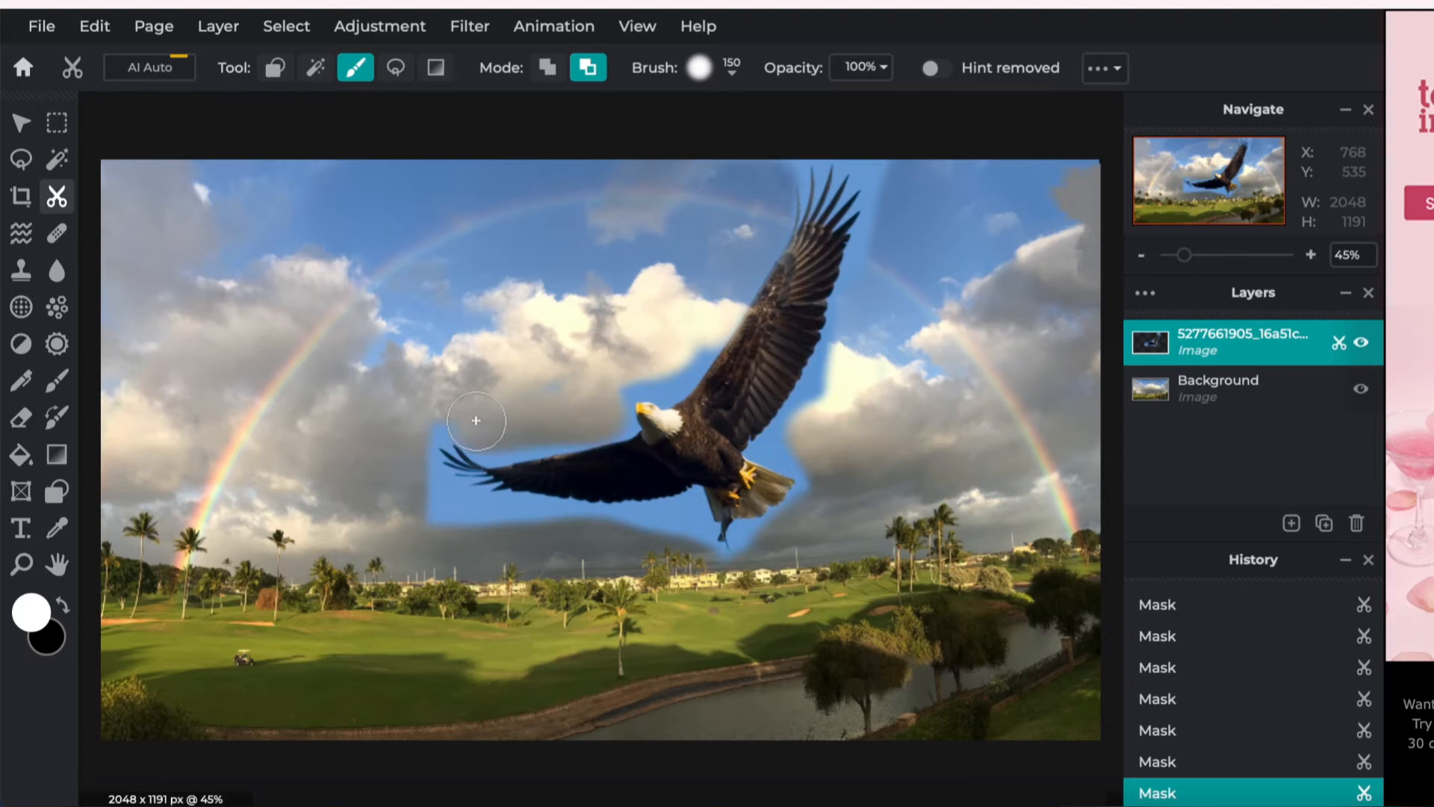
mouse_move(448, 518)
mouse_down()
mouse_move(581, 540)
mouse_move(684, 525)
mouse_up()
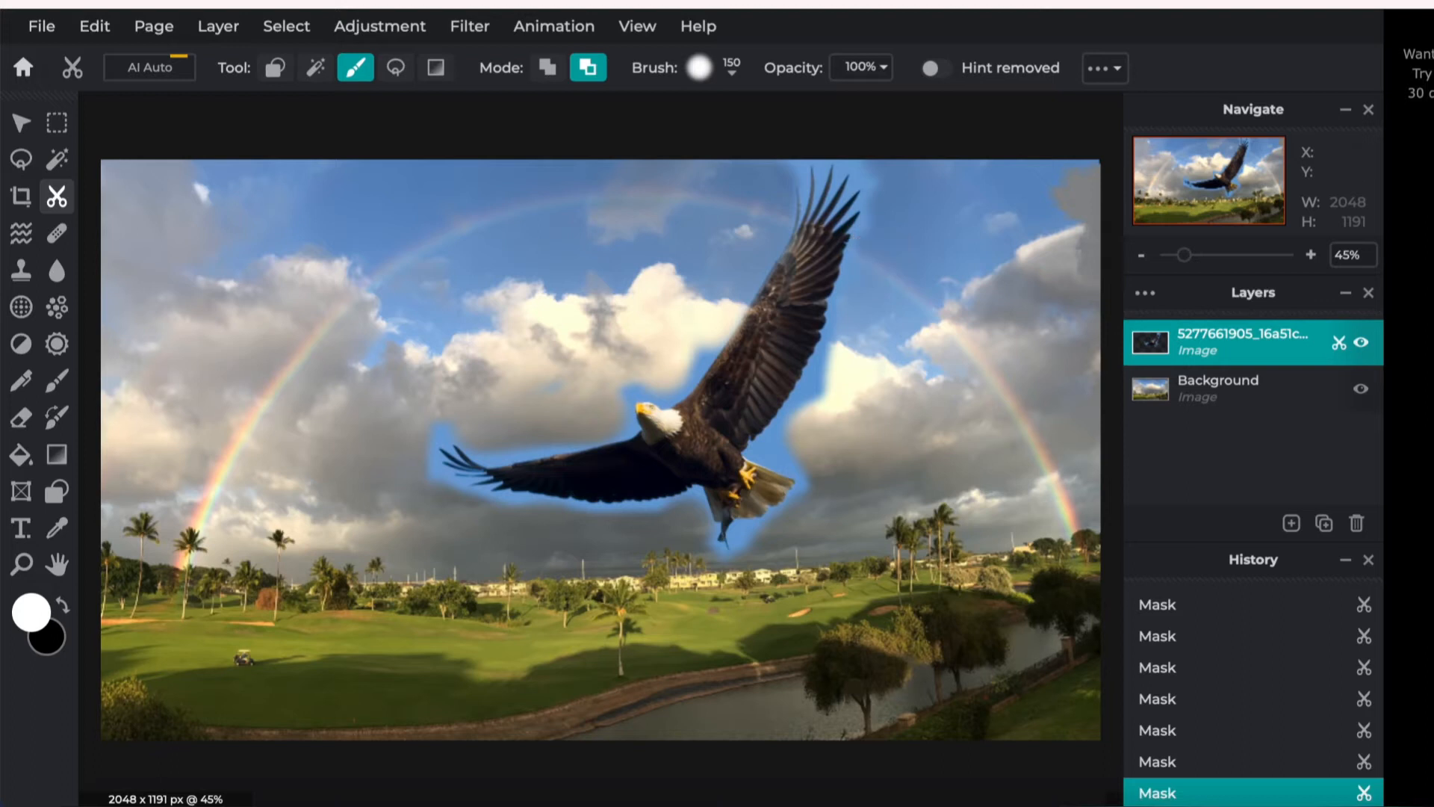
click(809, 444)
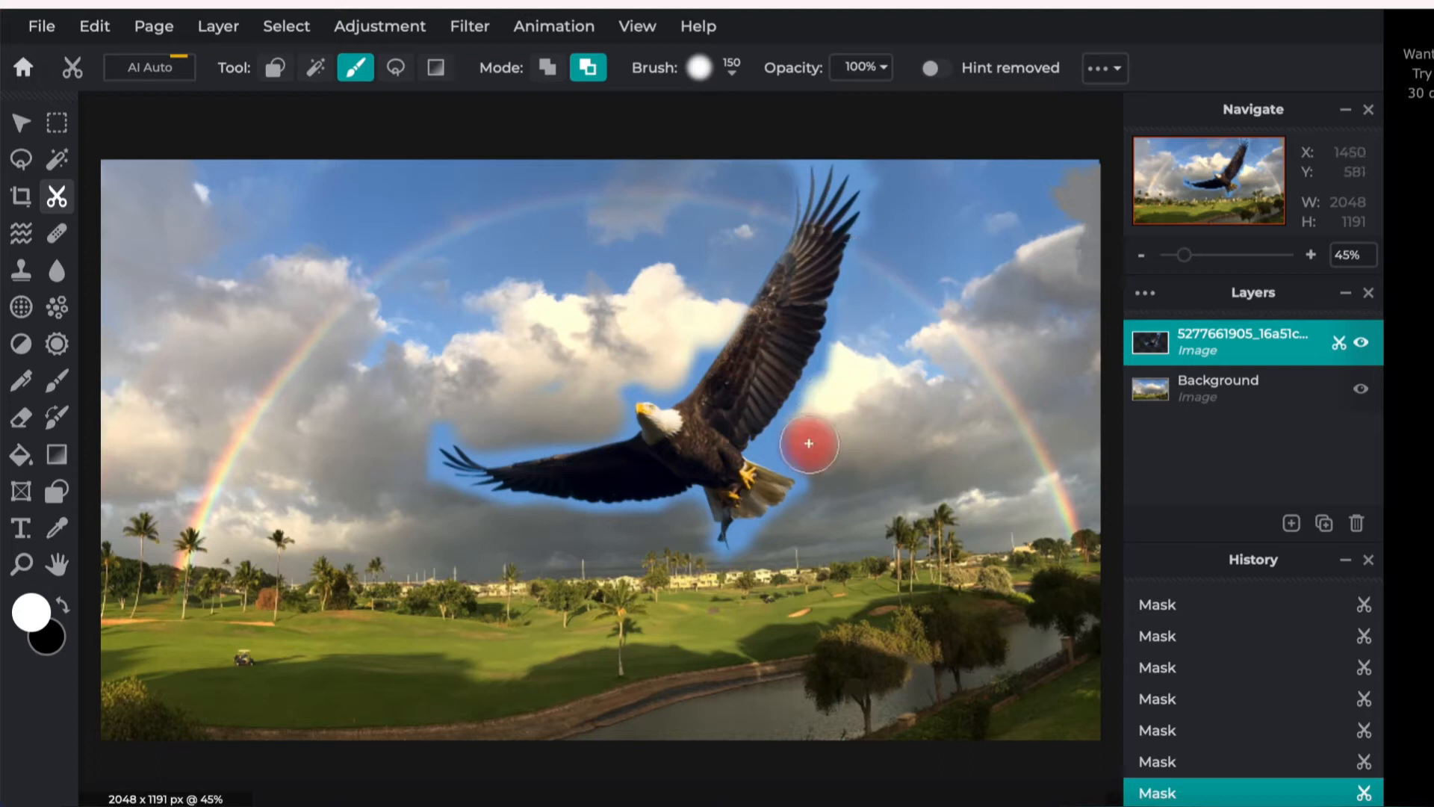
Fade the blue fringe beside the eagle's body and below its tail with the mask brush at 60% opacity and 200 px.
click(891, 71)
drag(887, 108, 813, 110)
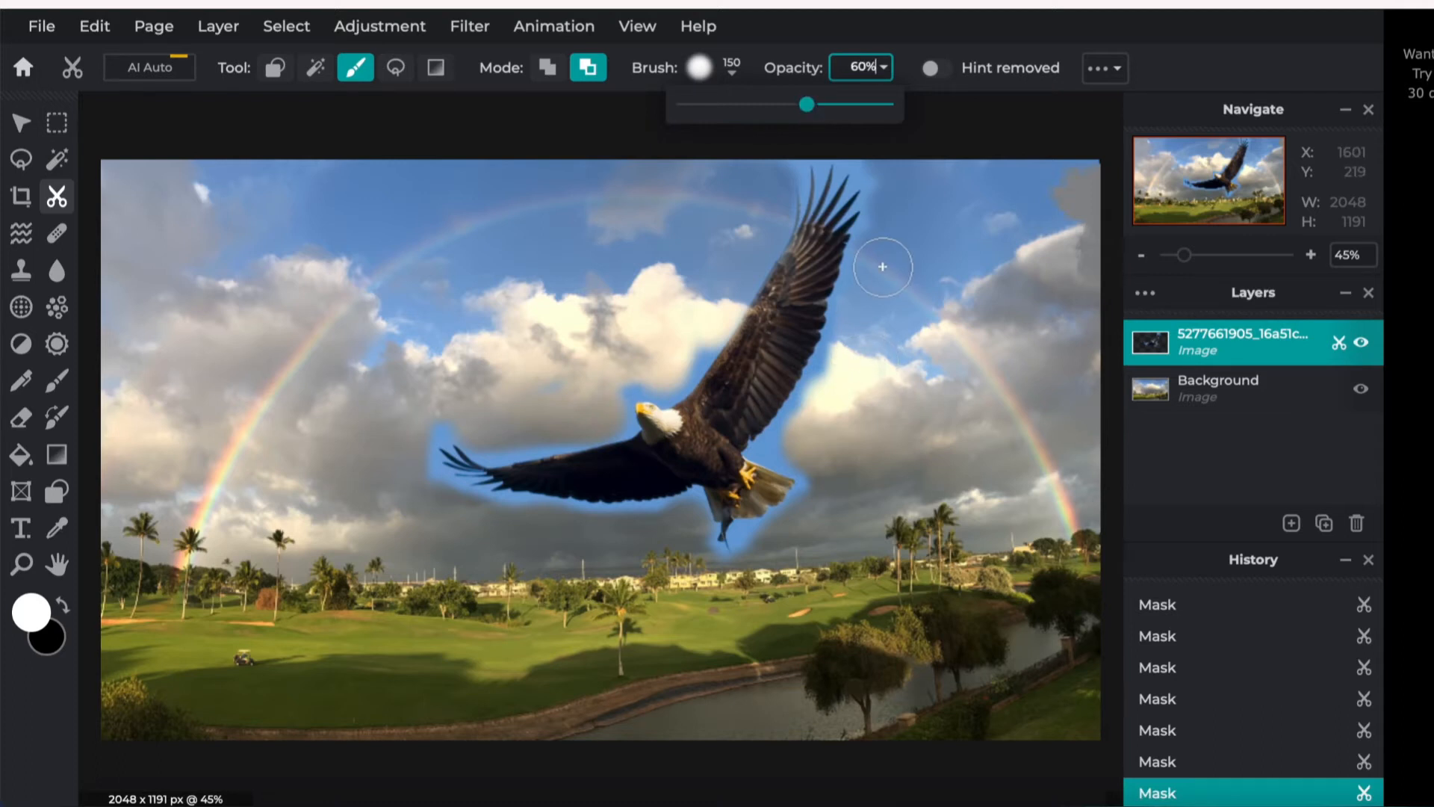
click(735, 74)
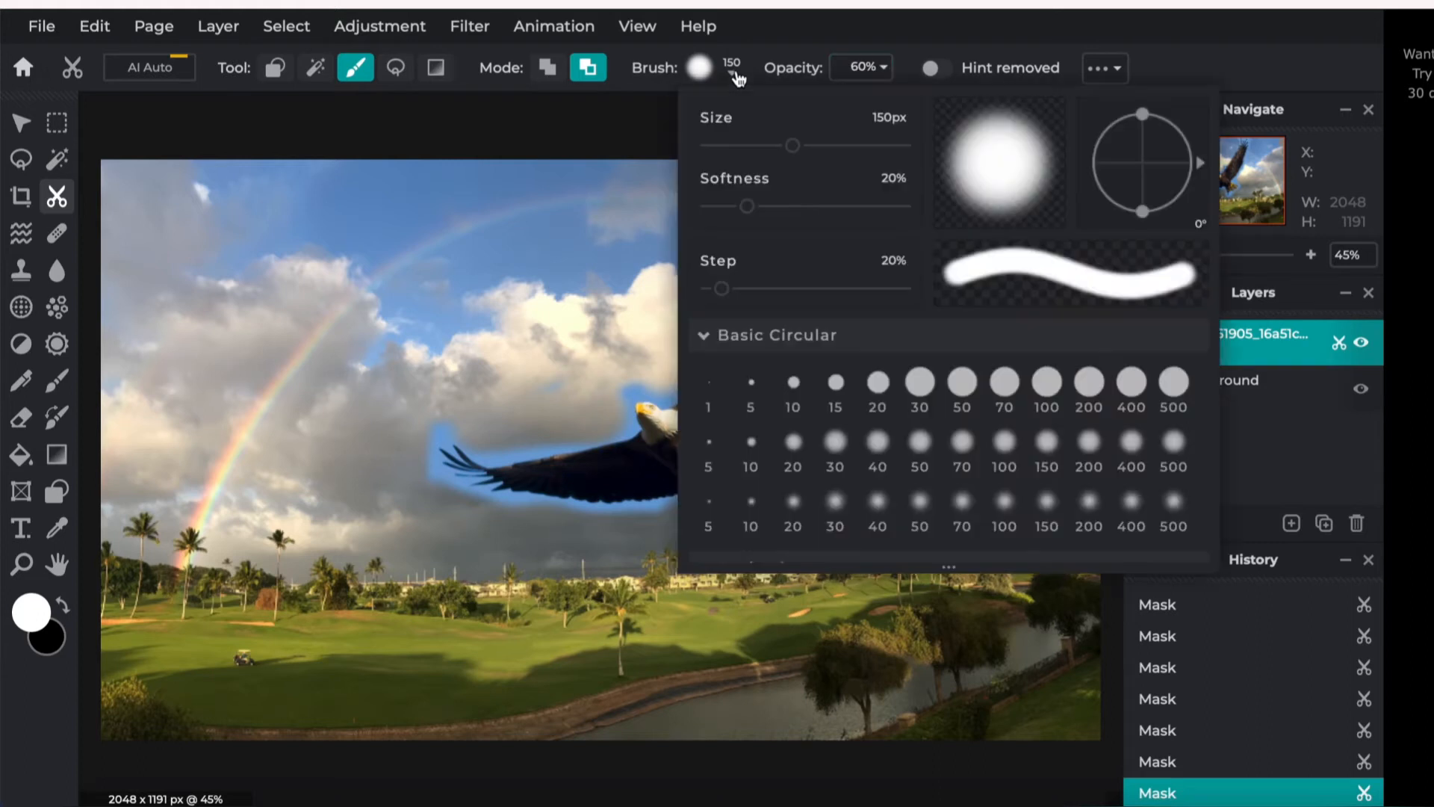
drag(798, 151, 807, 152)
click(599, 217)
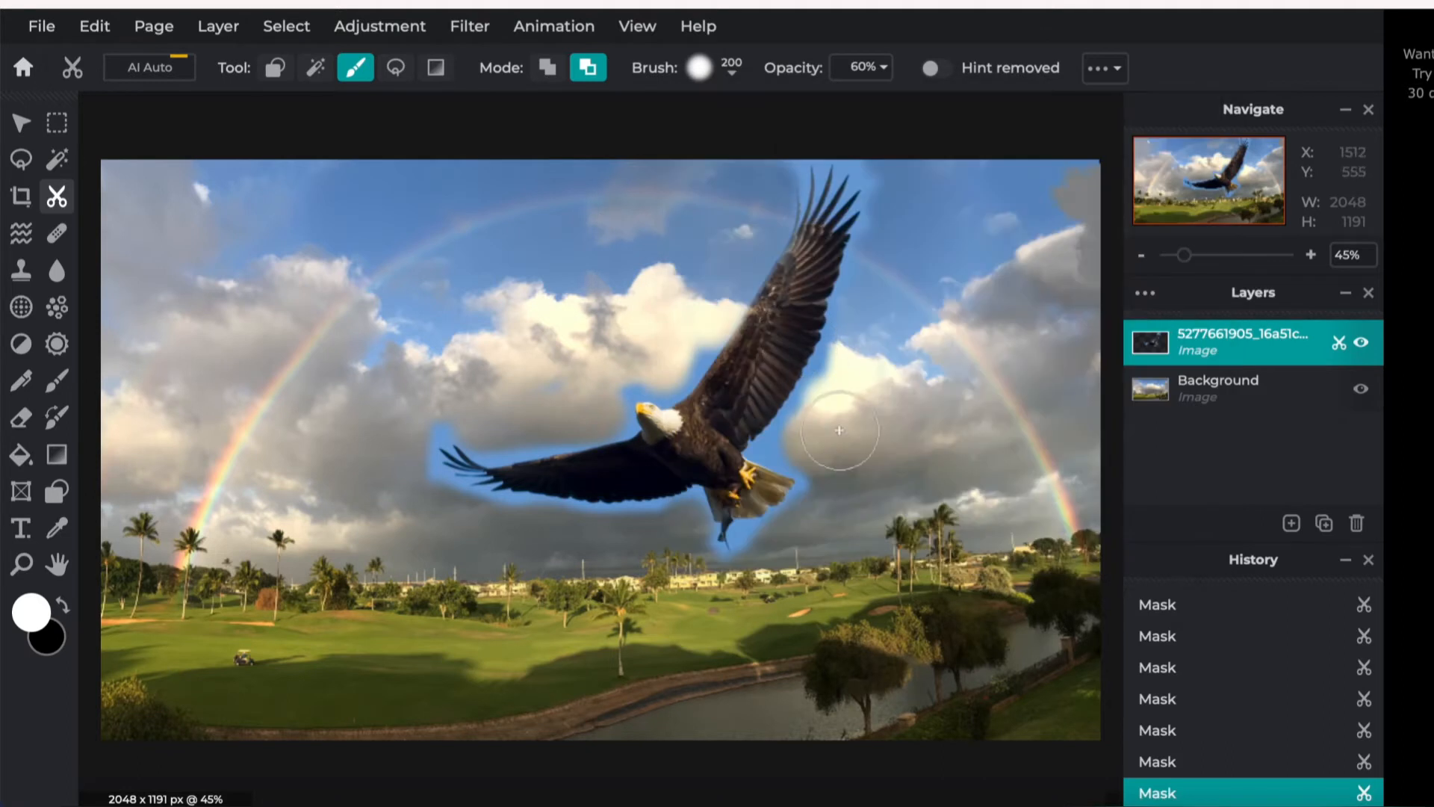
drag(853, 380, 843, 366)
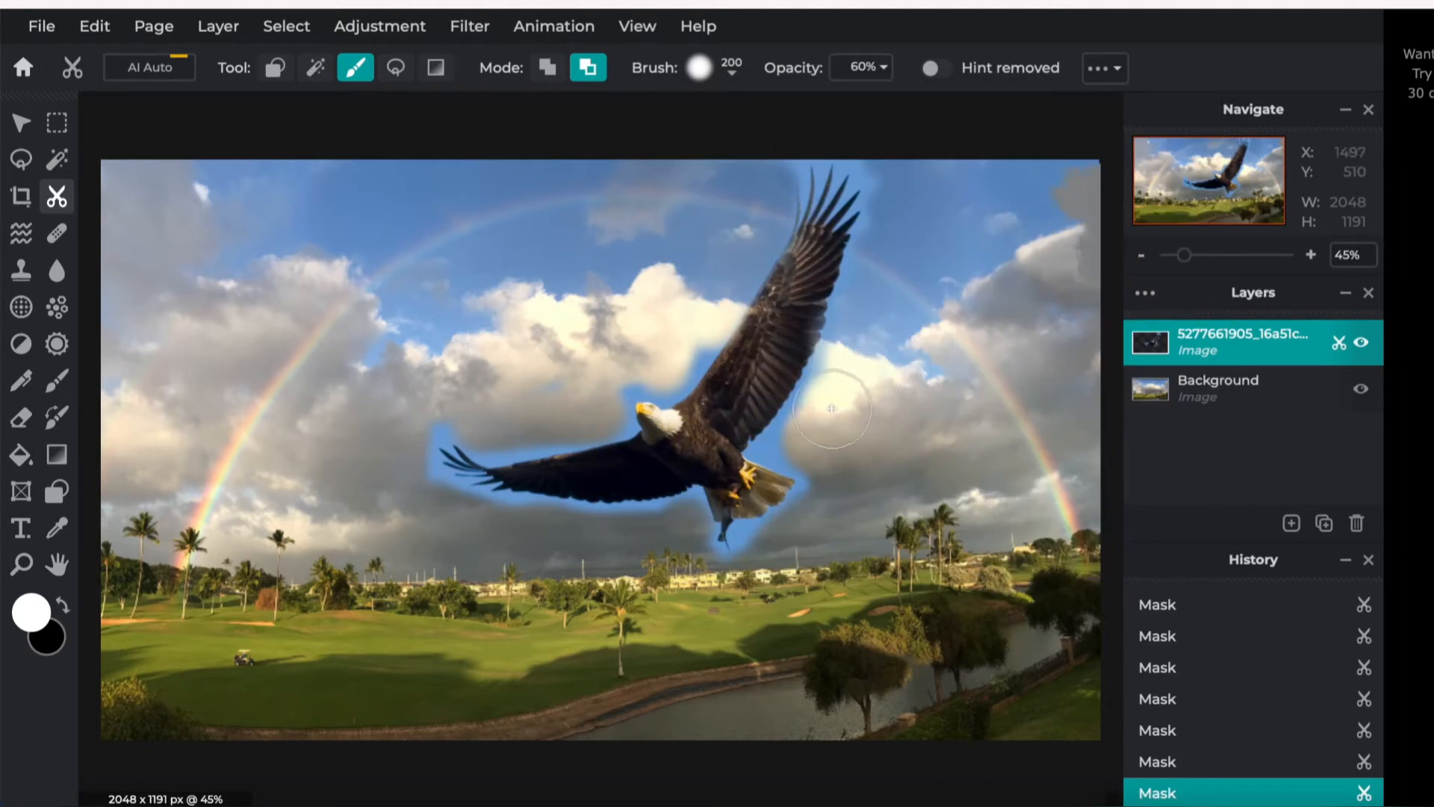
click(819, 447)
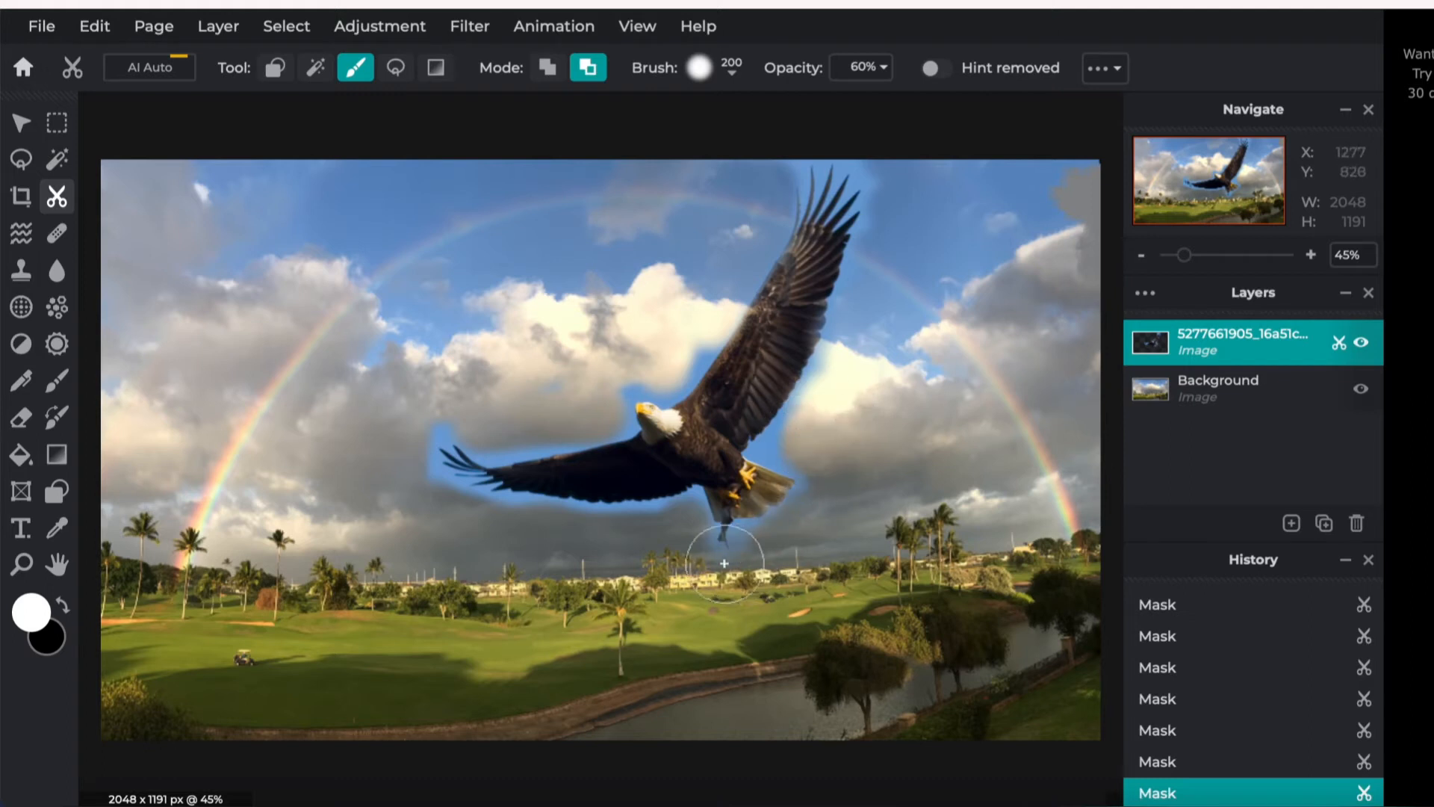
click(764, 546)
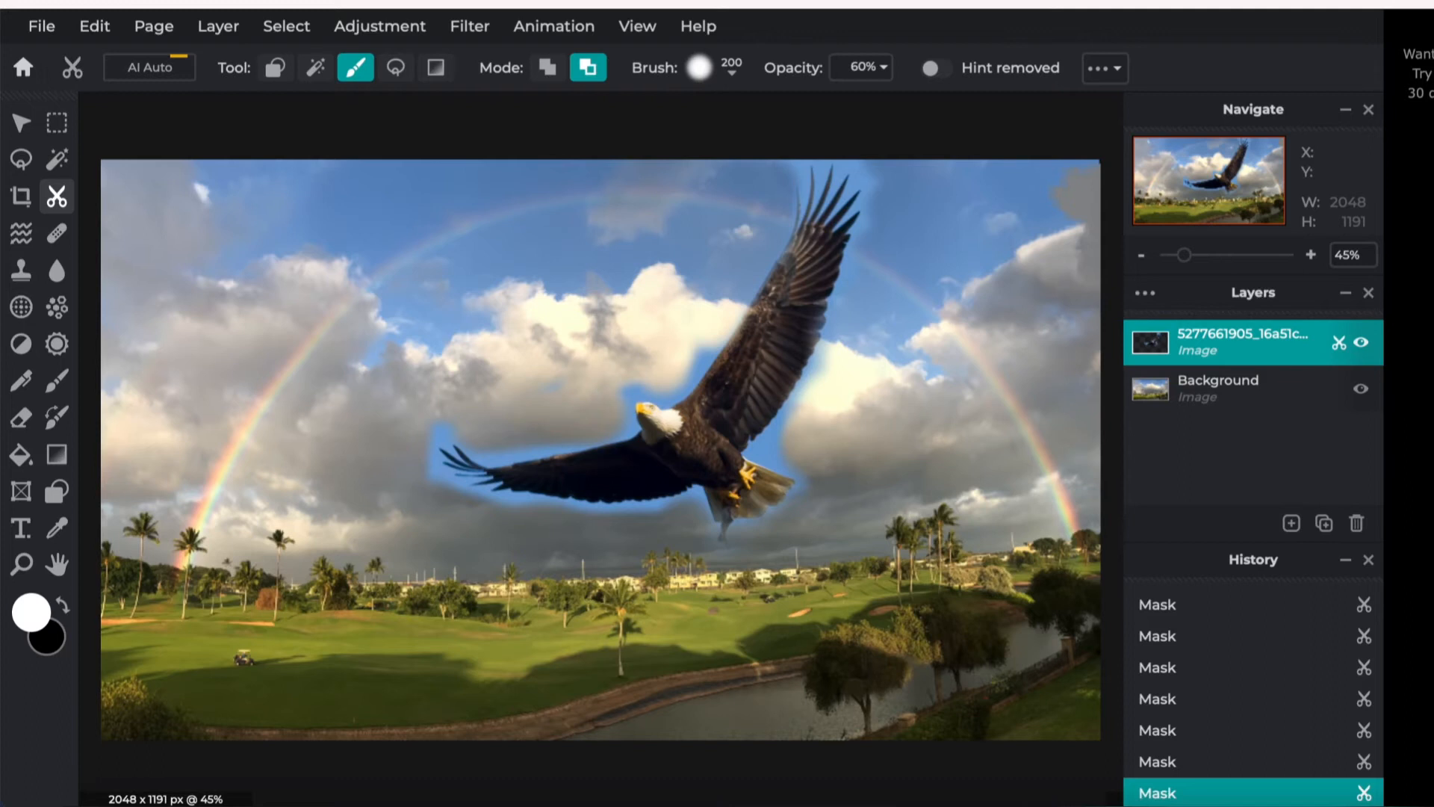
Fade the blue fringe around the tail, the outstretched left wing's tip, and the raised wing's left edge with the mask brush.
click(806, 505)
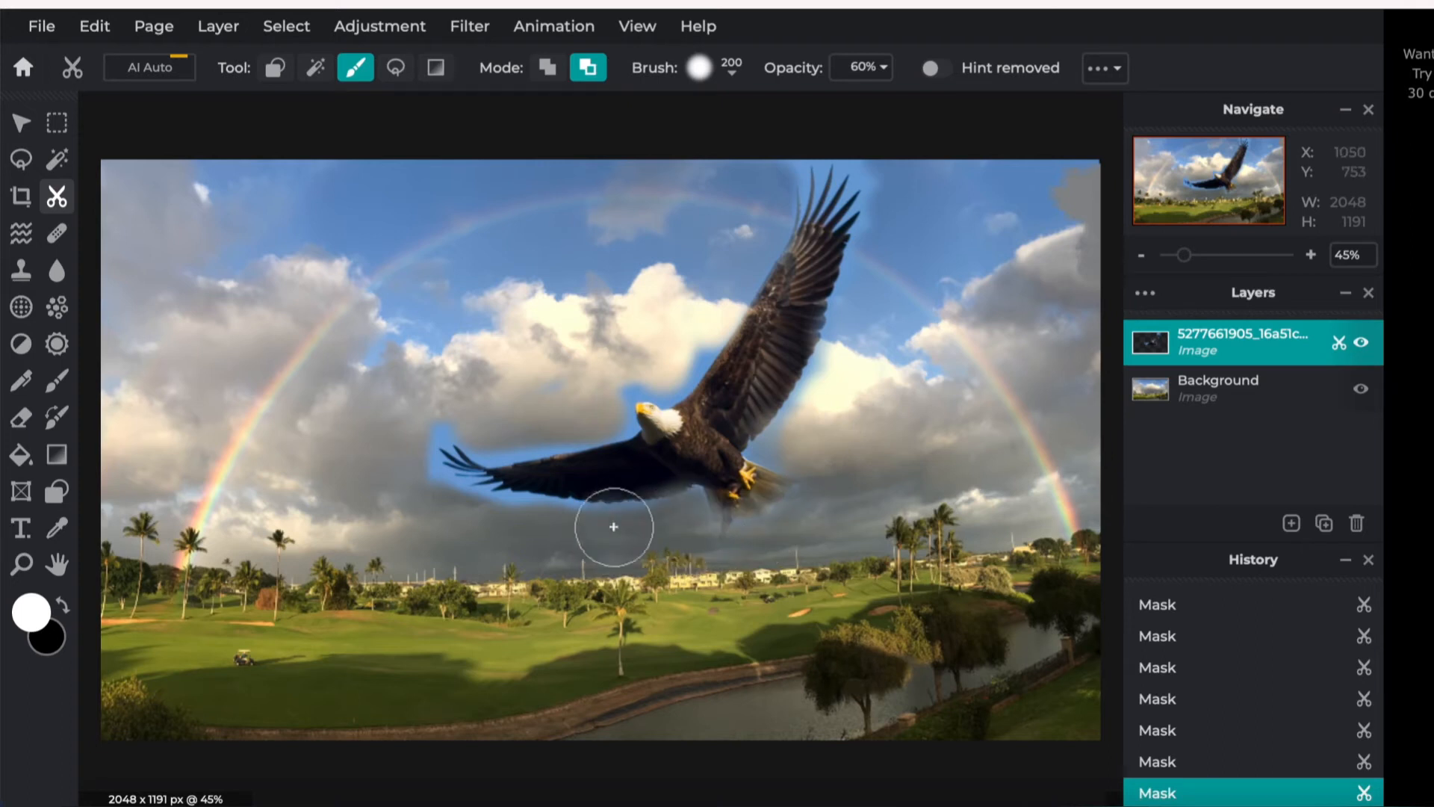
drag(463, 502, 444, 471)
click(426, 422)
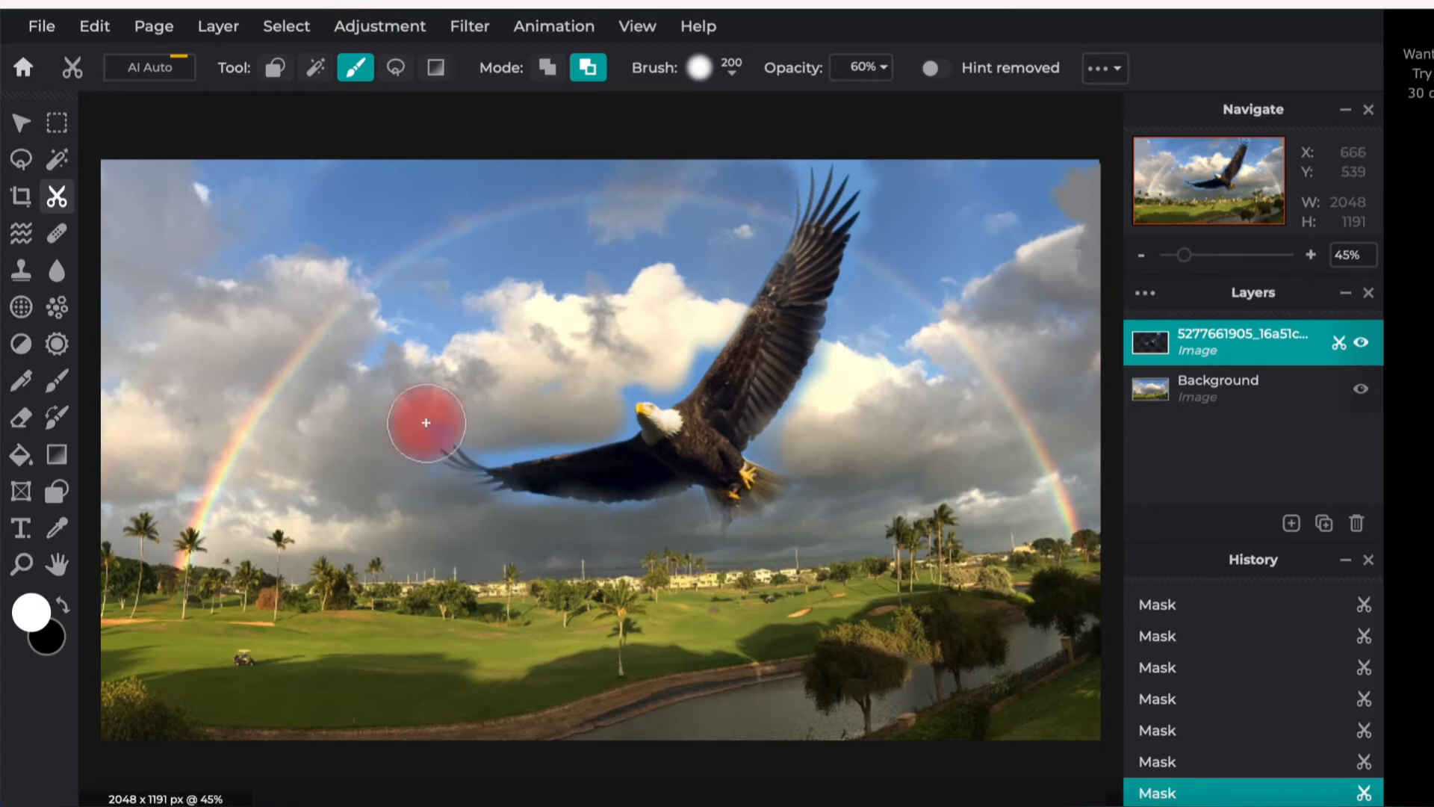
click(483, 430)
click(431, 428)
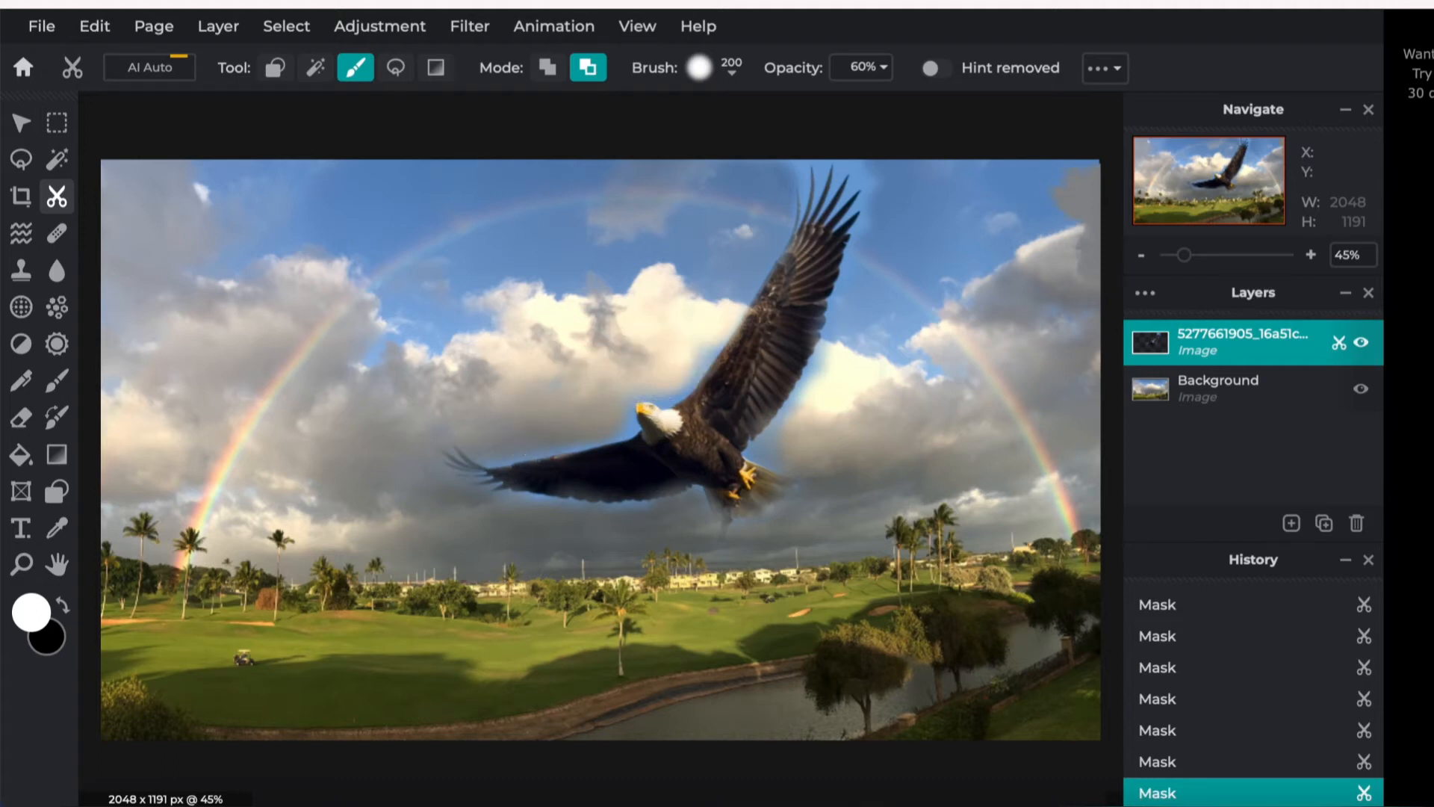
click(678, 327)
click(686, 343)
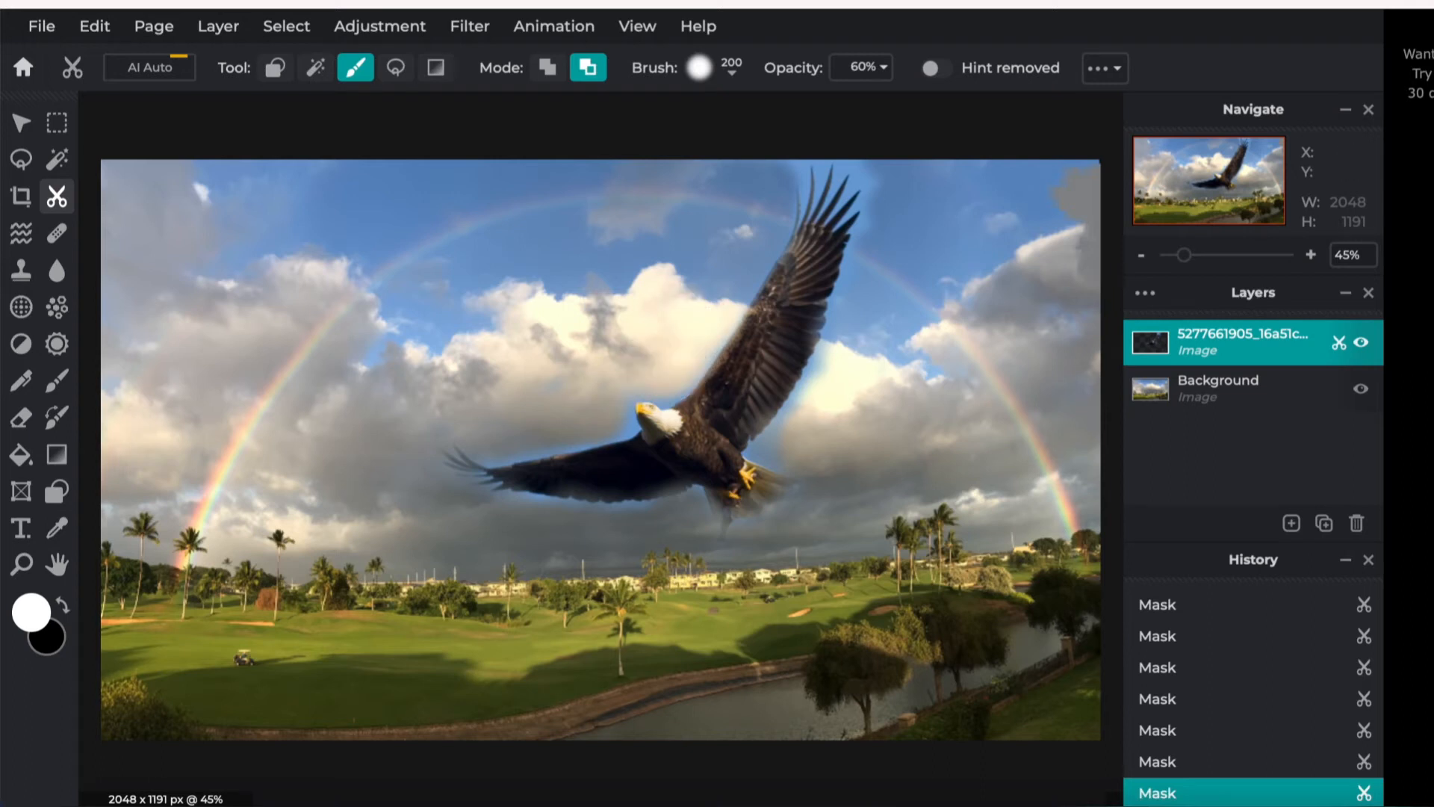
Fade the blue fringe around the raised wing's tip and down its right side to the eagle's tail.
click(891, 202)
click(879, 177)
click(822, 169)
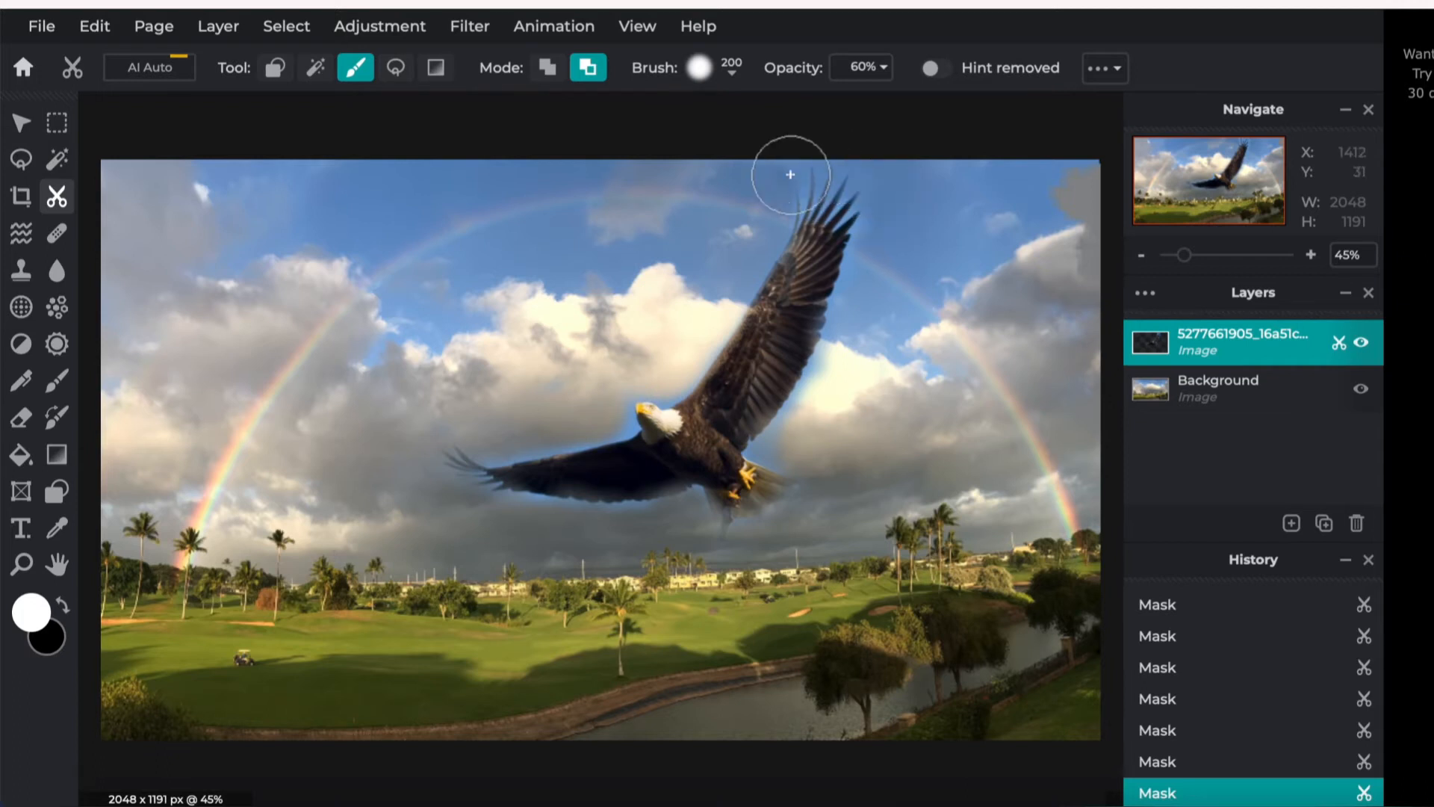
click(874, 262)
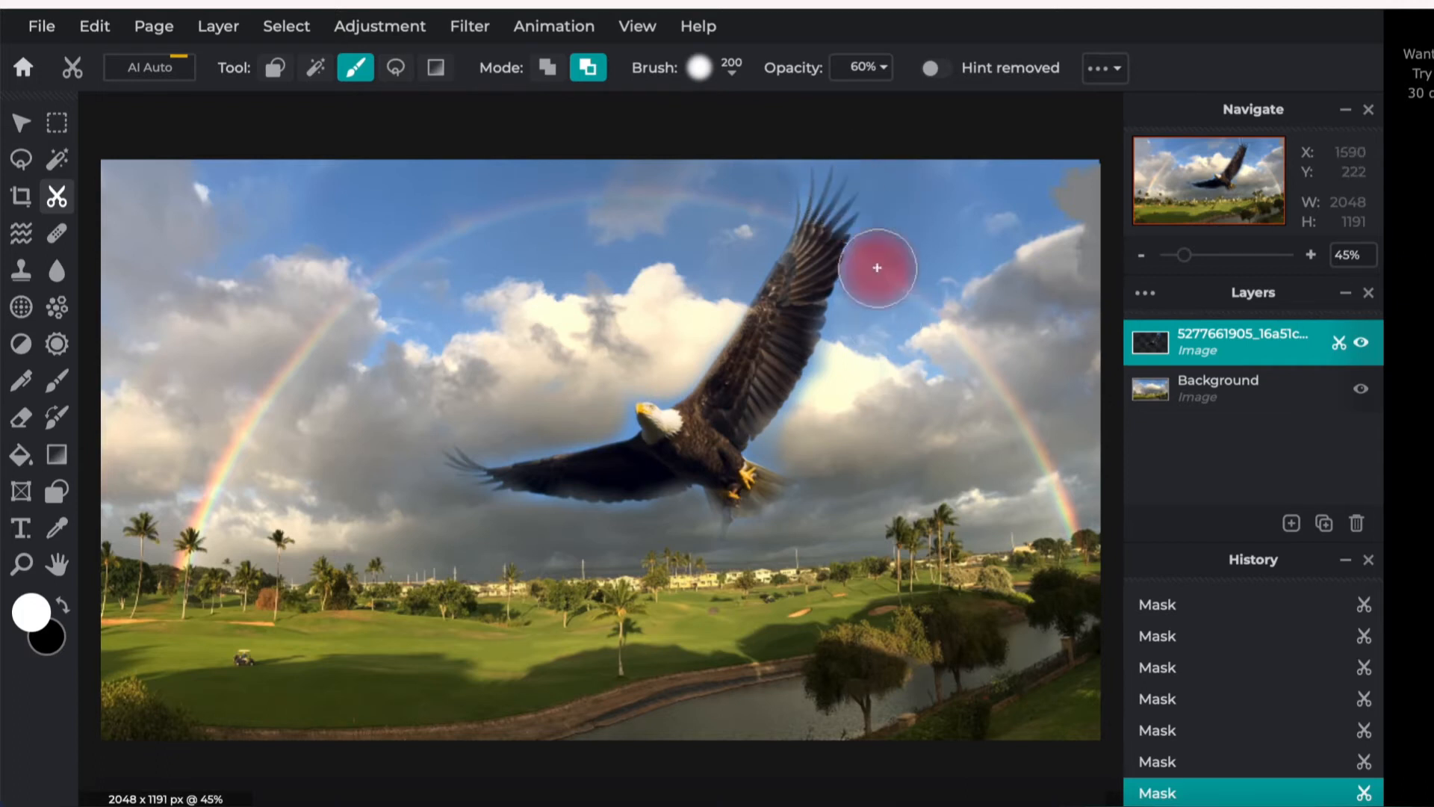
click(861, 302)
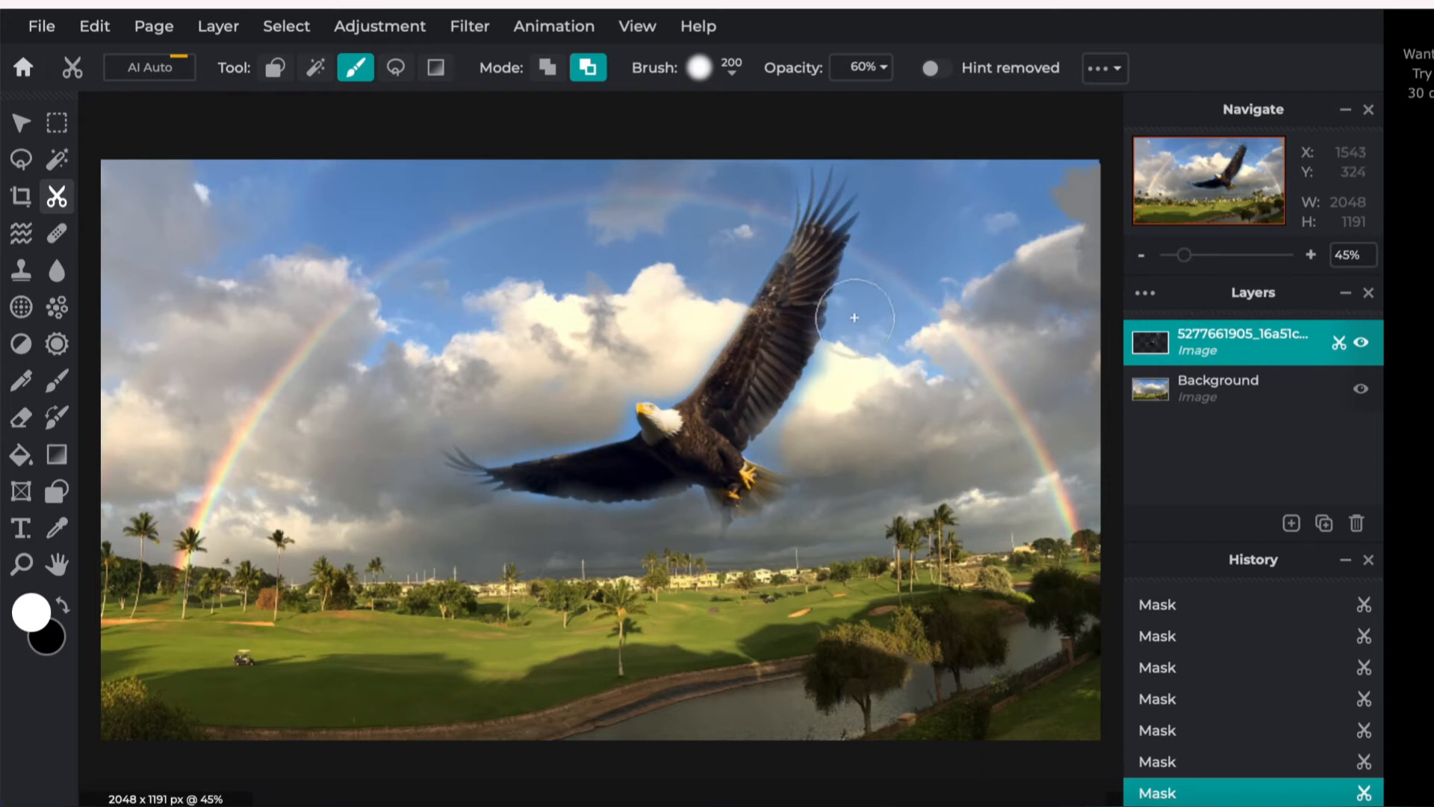
click(828, 383)
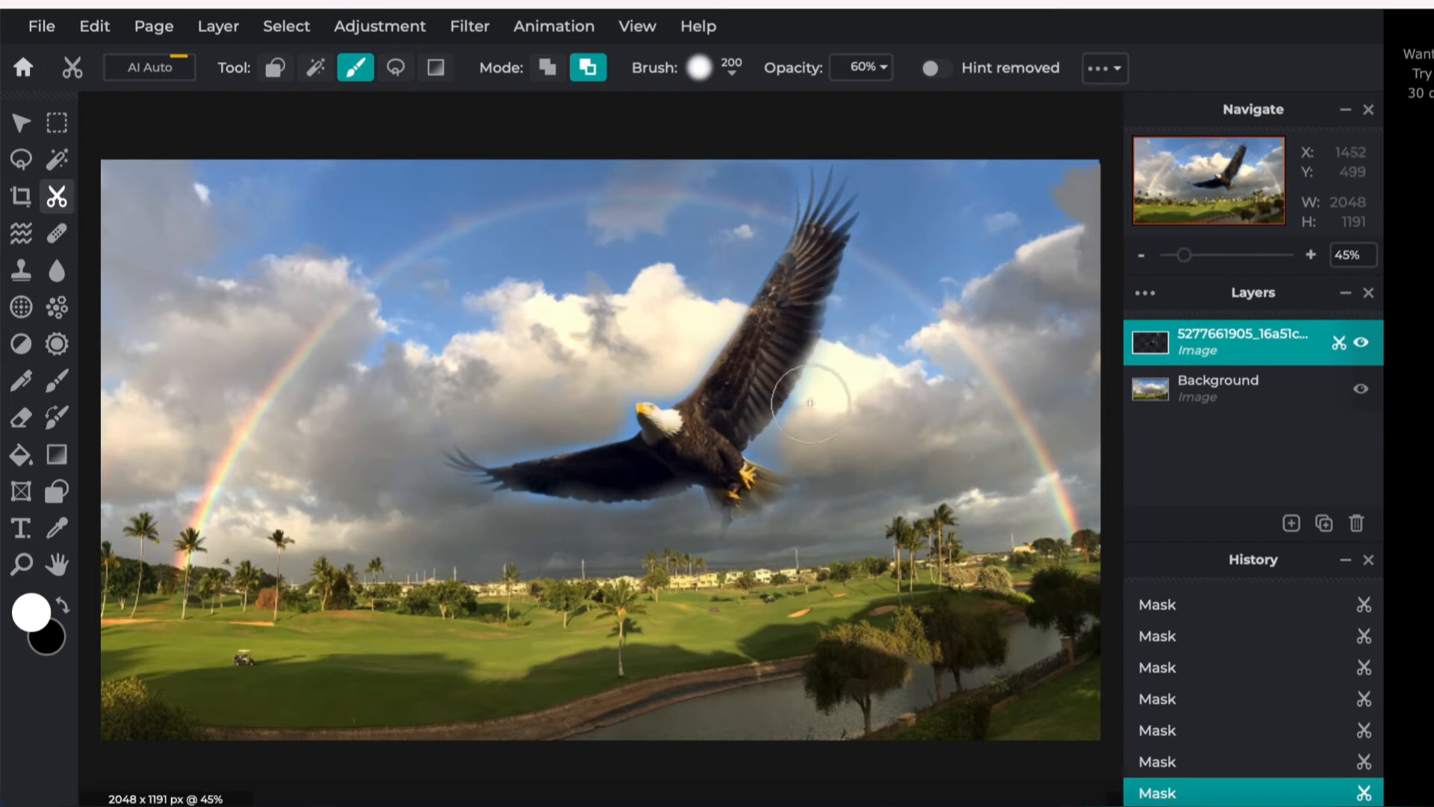
click(807, 409)
click(758, 459)
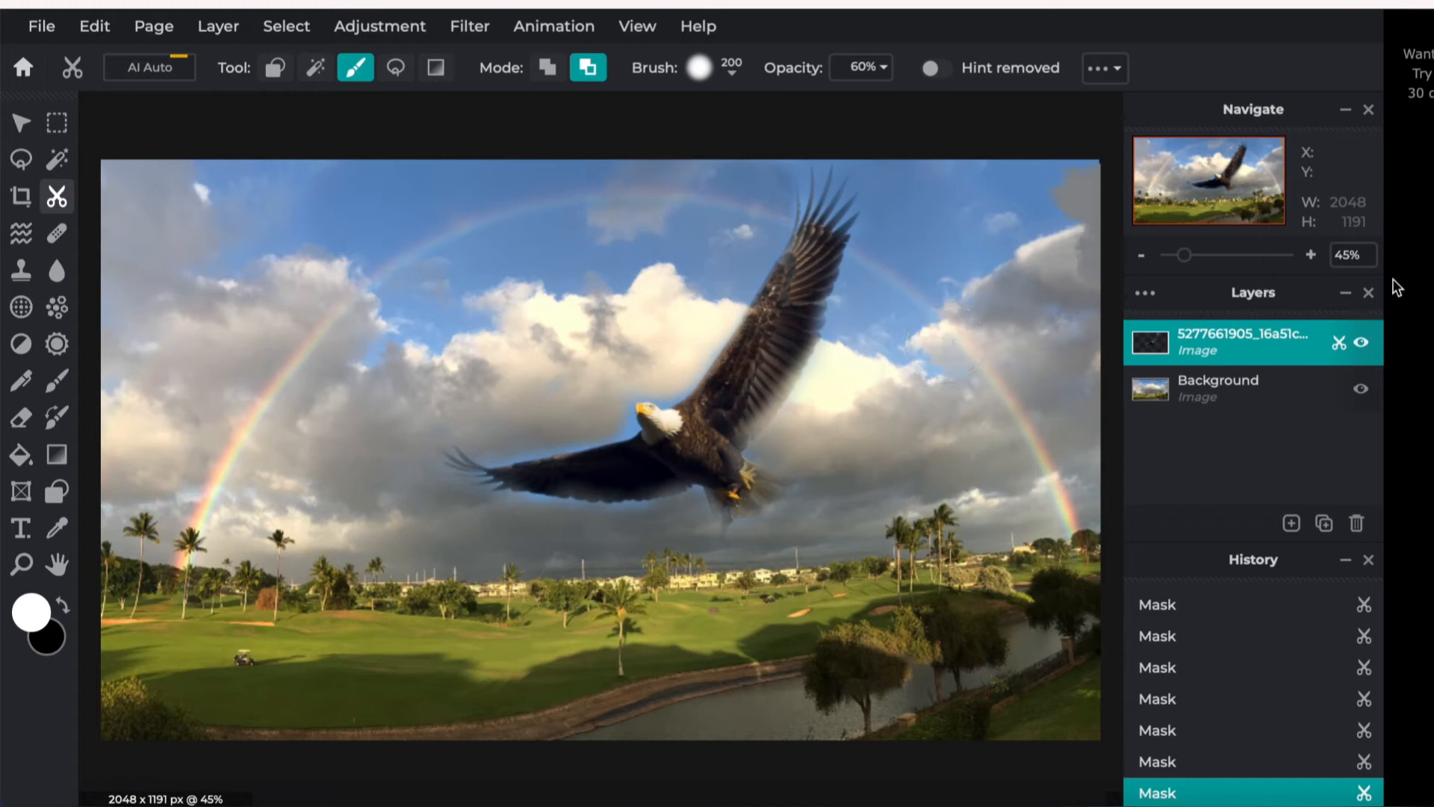
Reduce the mask brush to 93 px and fade the blue fringe along the outstretched wing's upper edge and before the head.
click(1313, 257)
click(1312, 257)
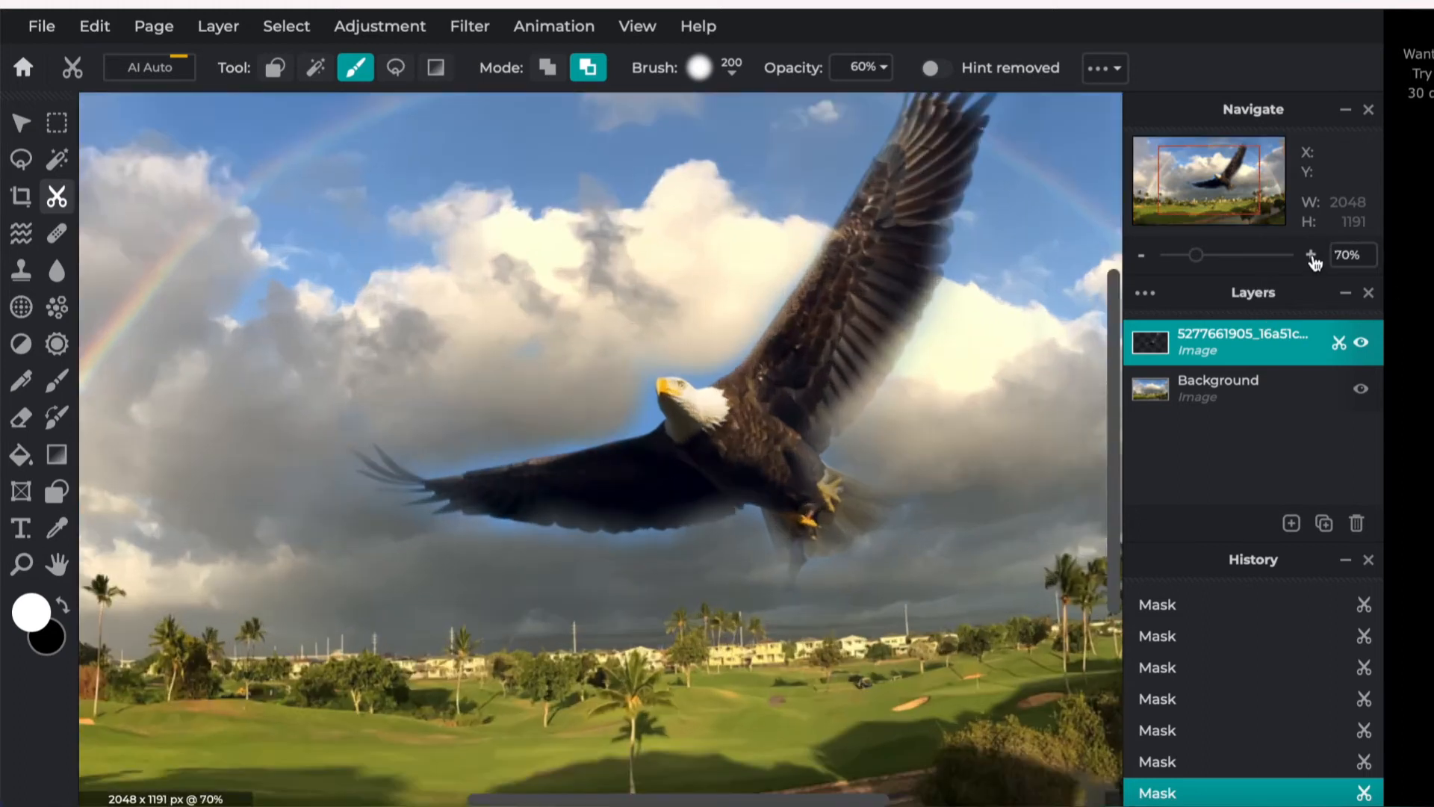
click(1313, 257)
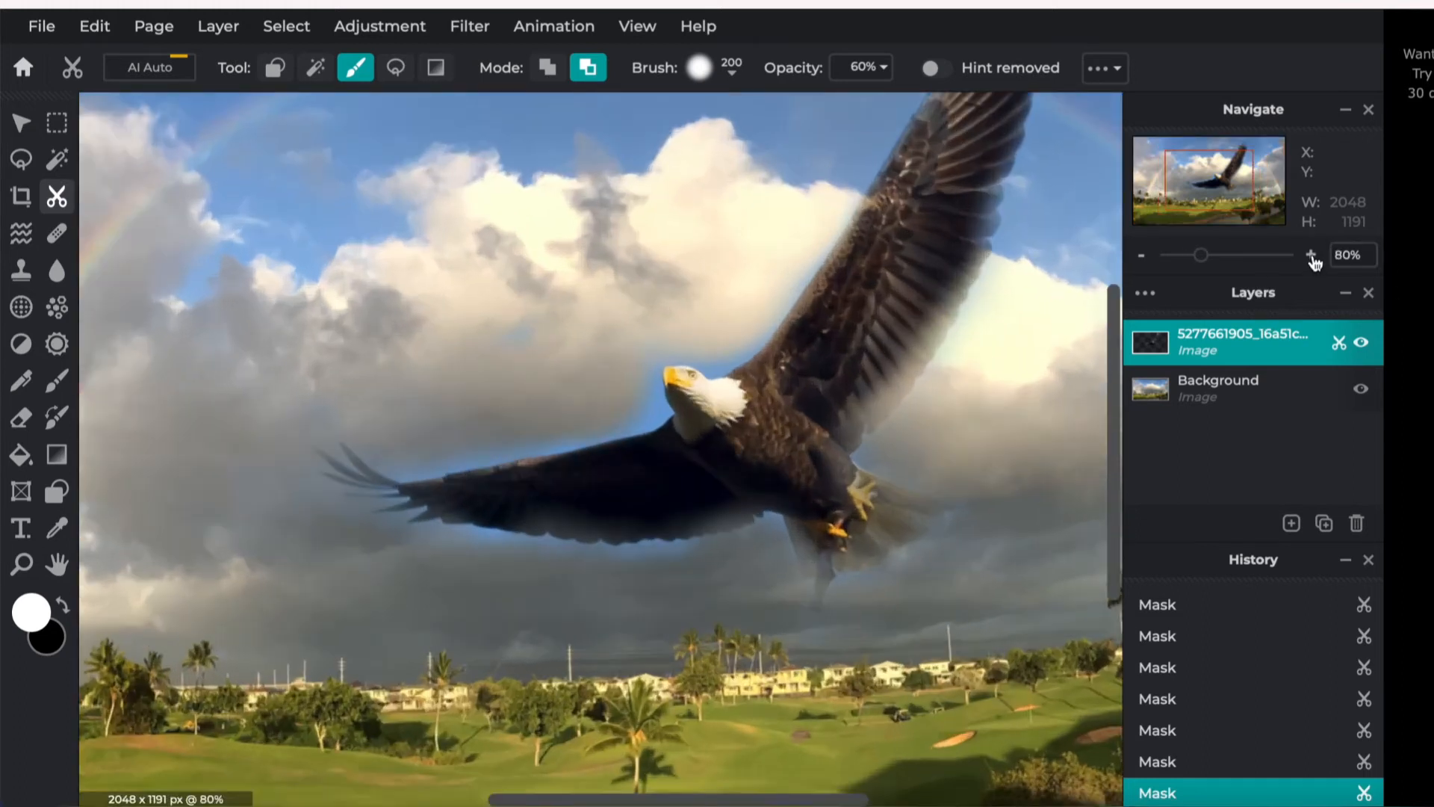
click(1312, 257)
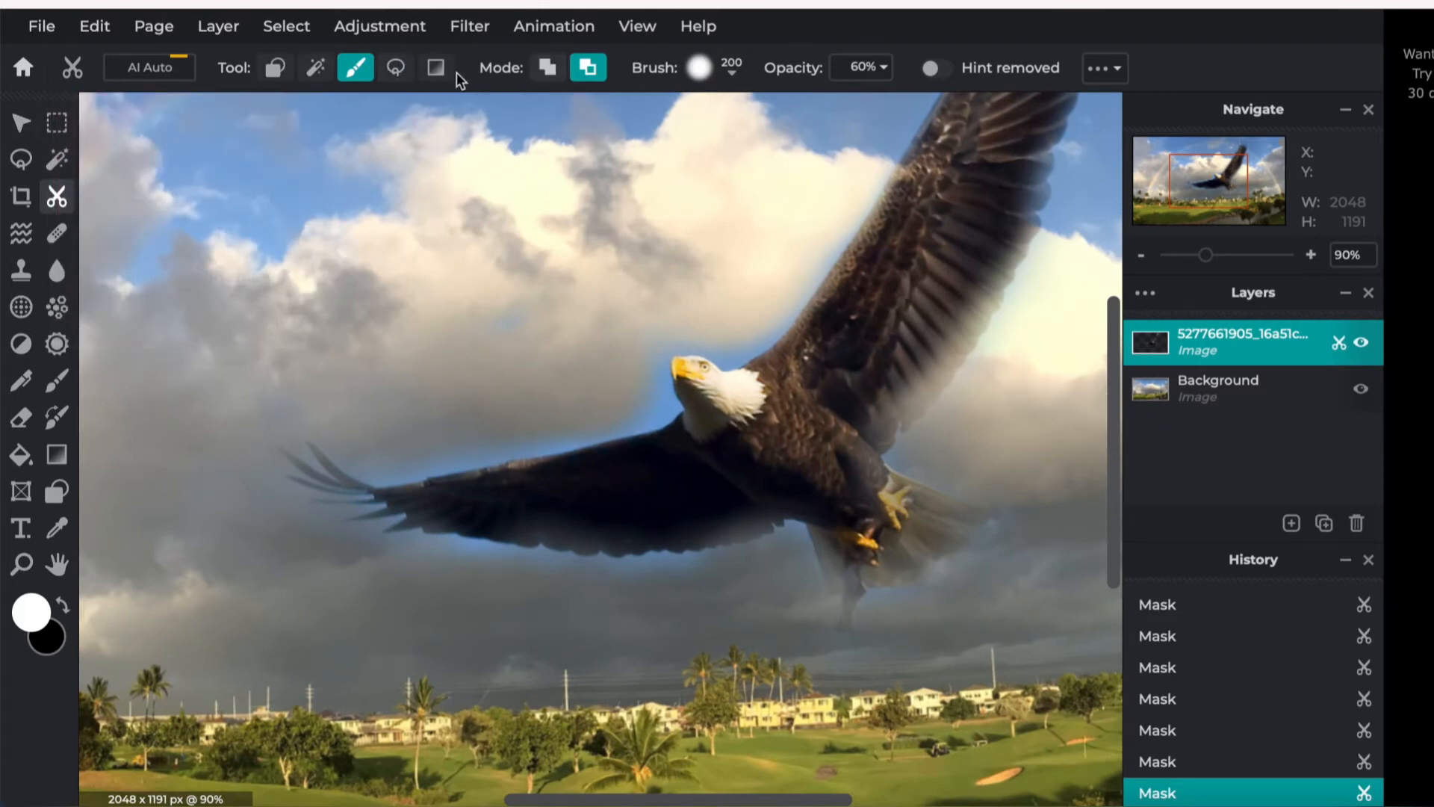
click(732, 72)
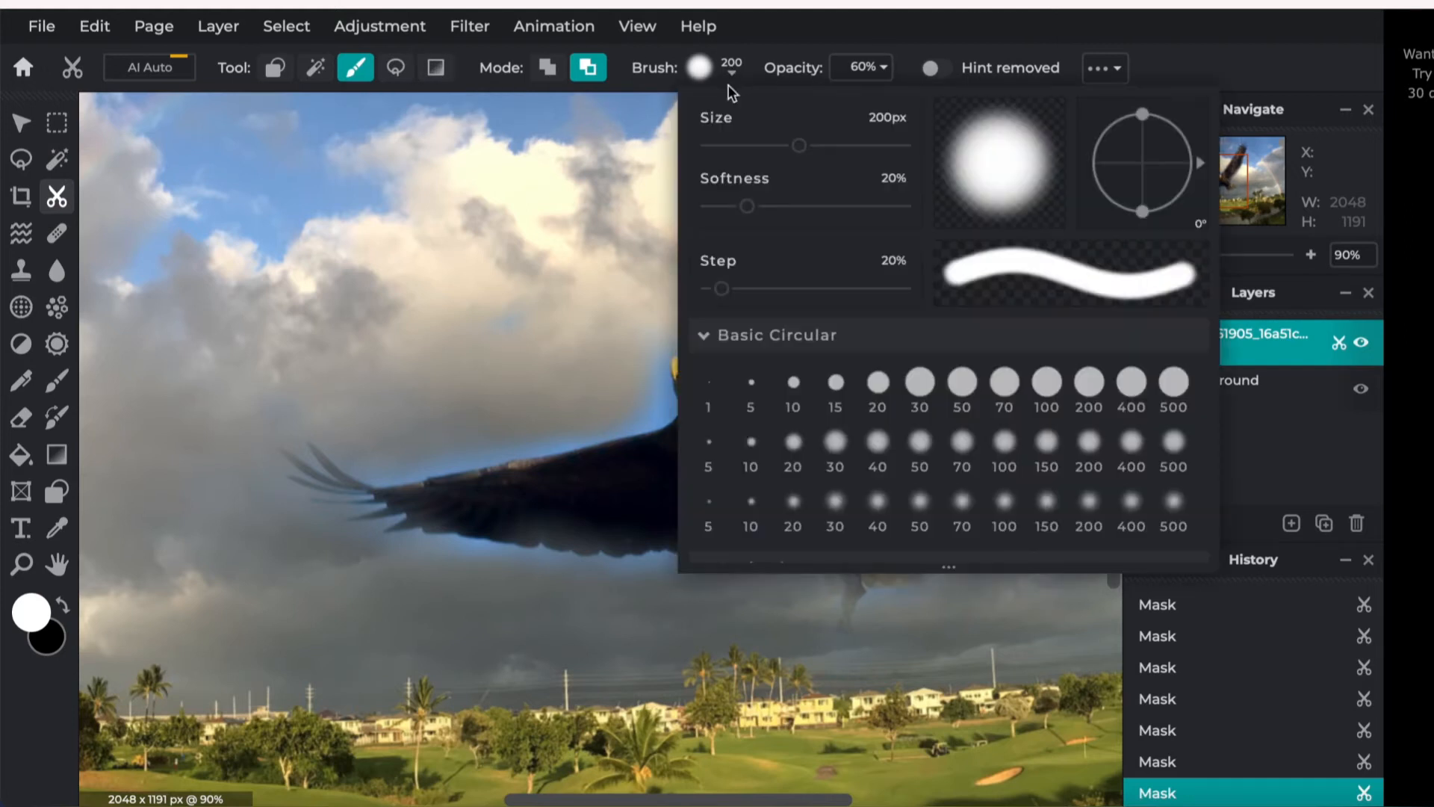
drag(798, 146, 782, 149)
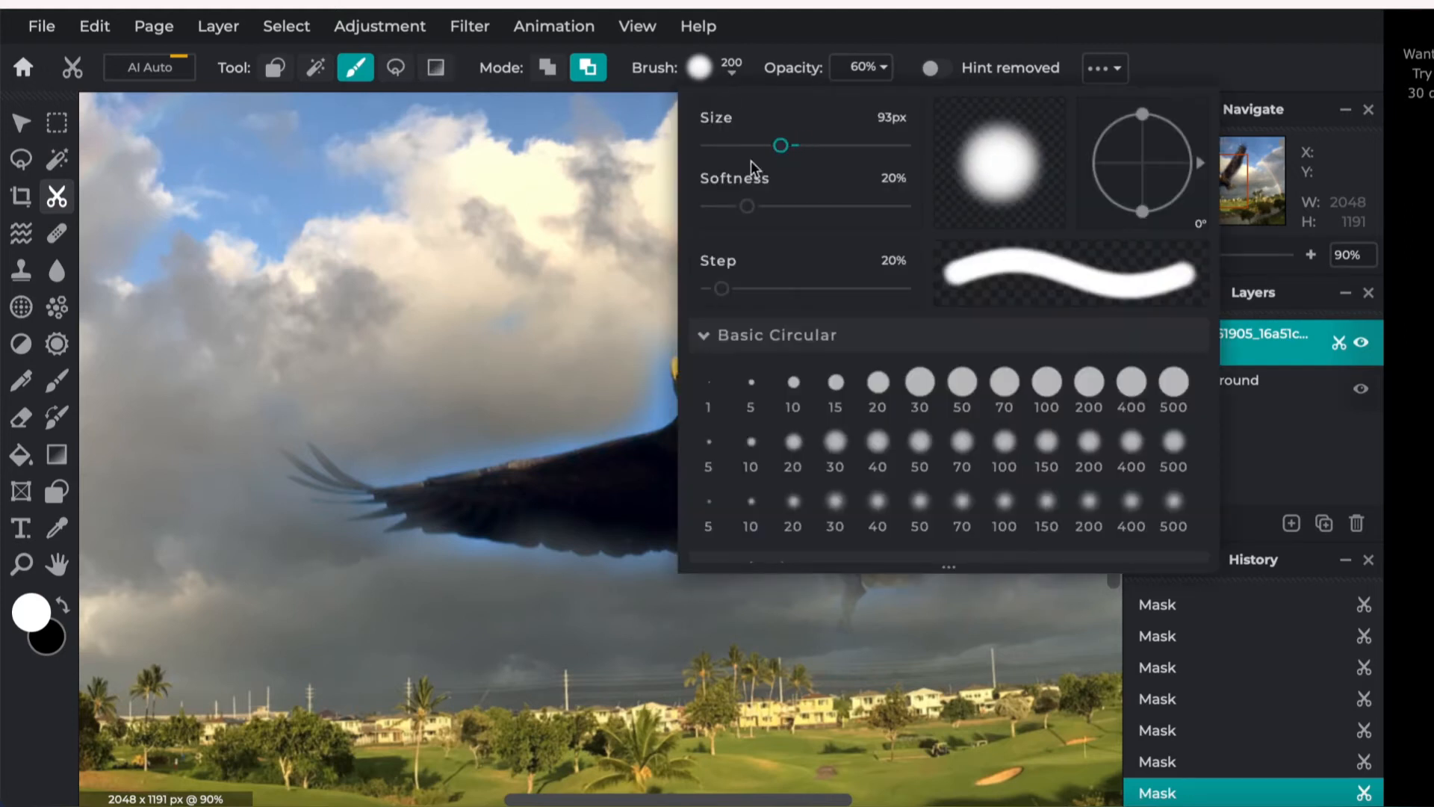
click(535, 285)
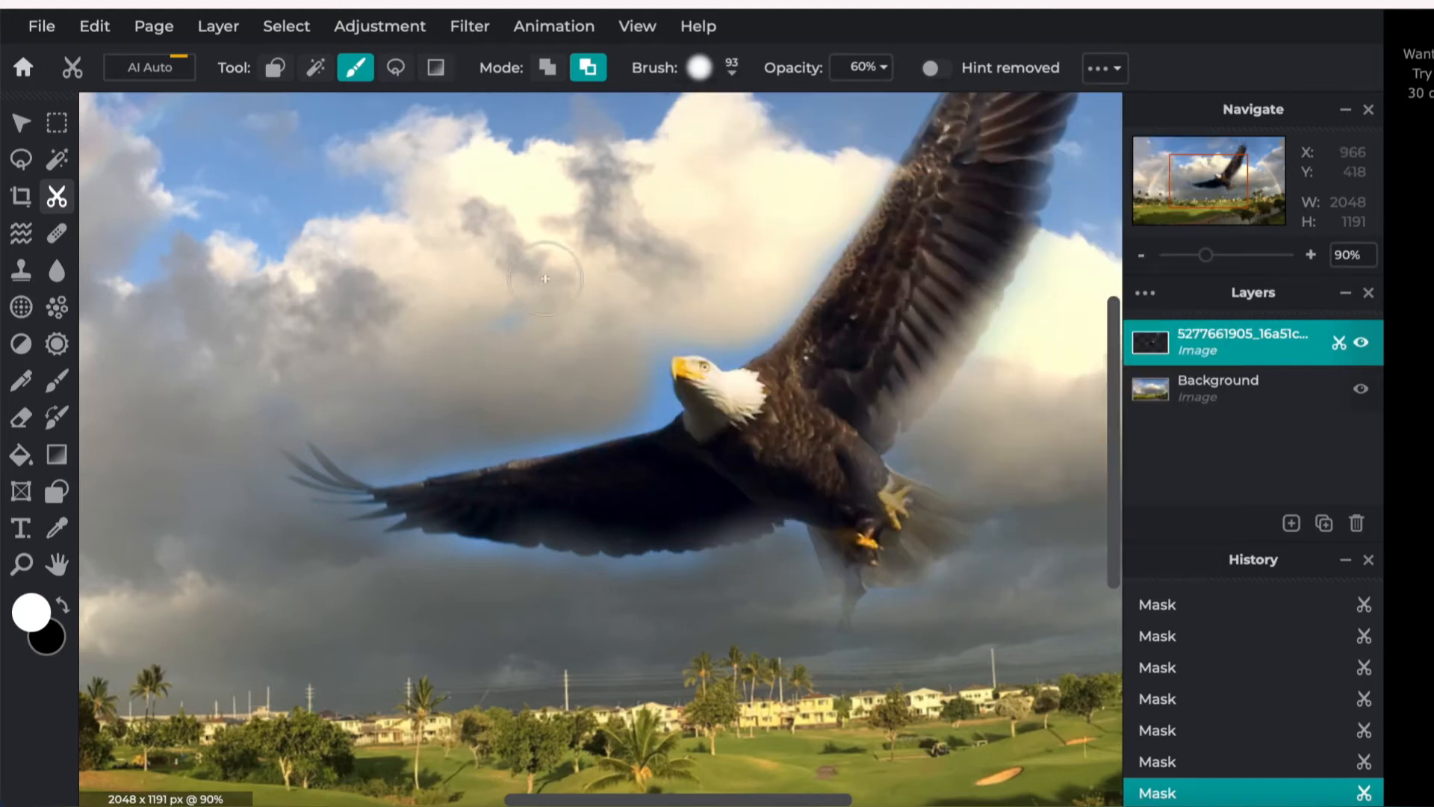
click(629, 394)
click(632, 395)
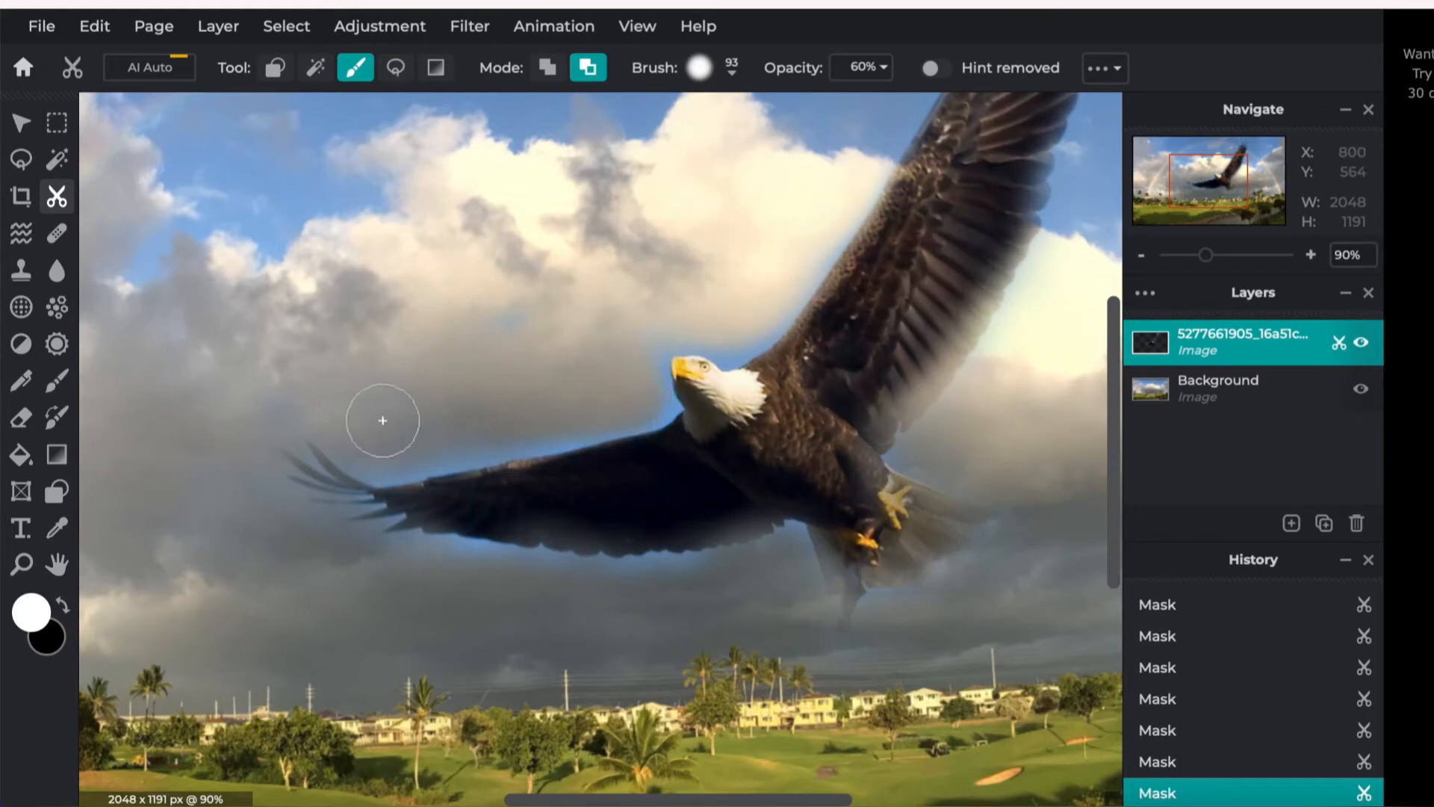
click(382, 446)
mouse_move(398, 446)
mouse_down()
mouse_move(630, 419)
mouse_move(647, 405)
mouse_move(654, 323)
mouse_up()
Try masking the blue fringe above the eagle's beak, and revert the latest mask strokes.
click(691, 338)
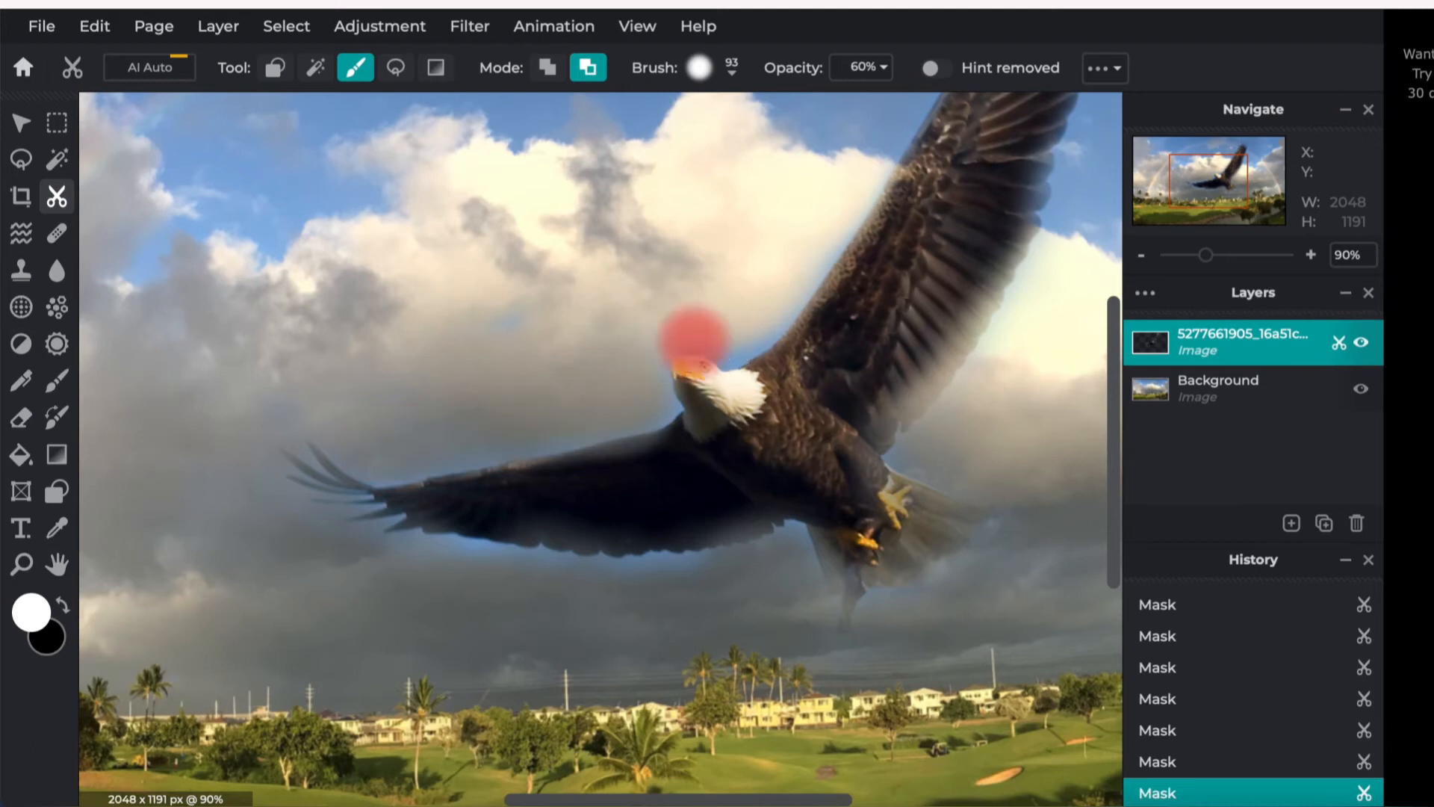
mouse_move(1180, 798)
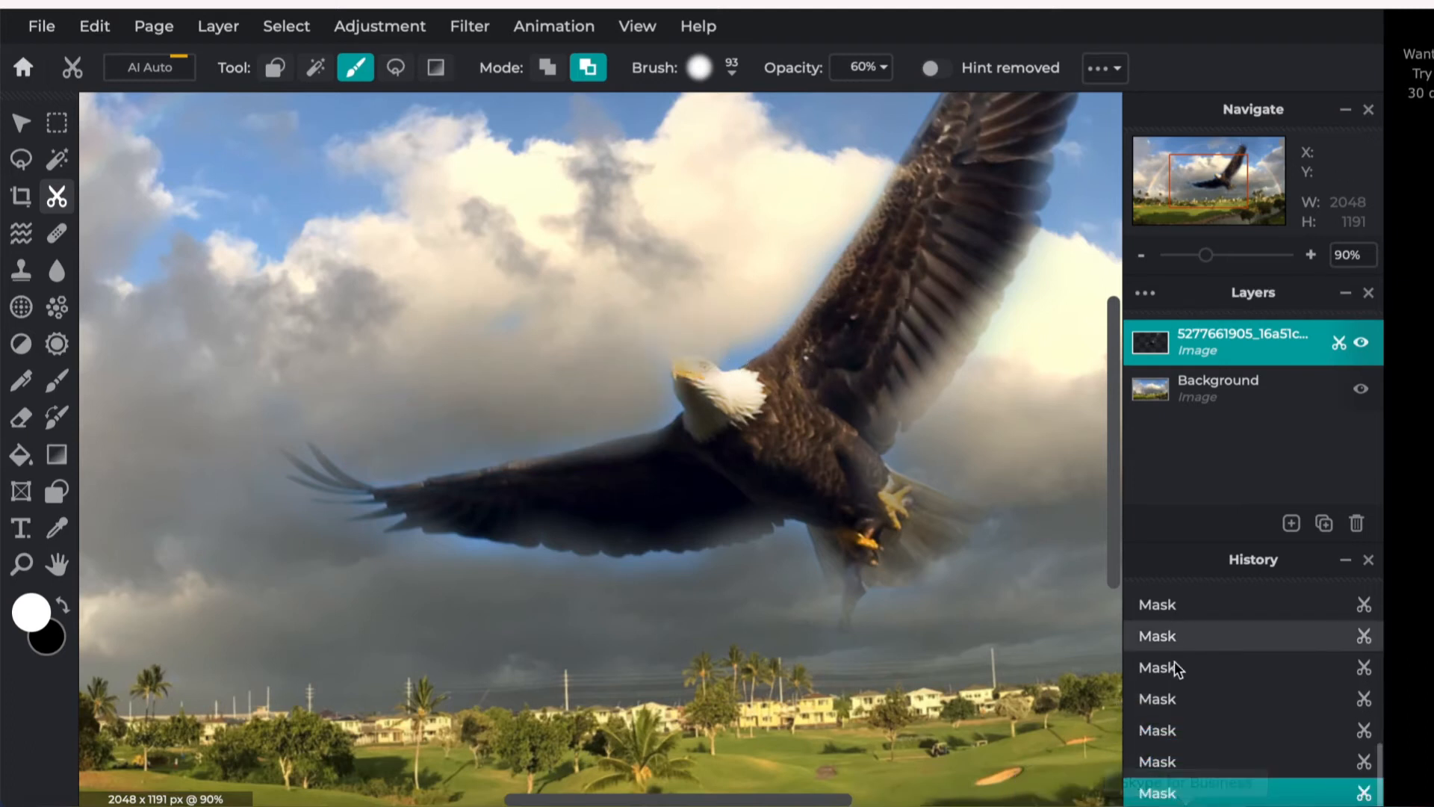
click(1173, 731)
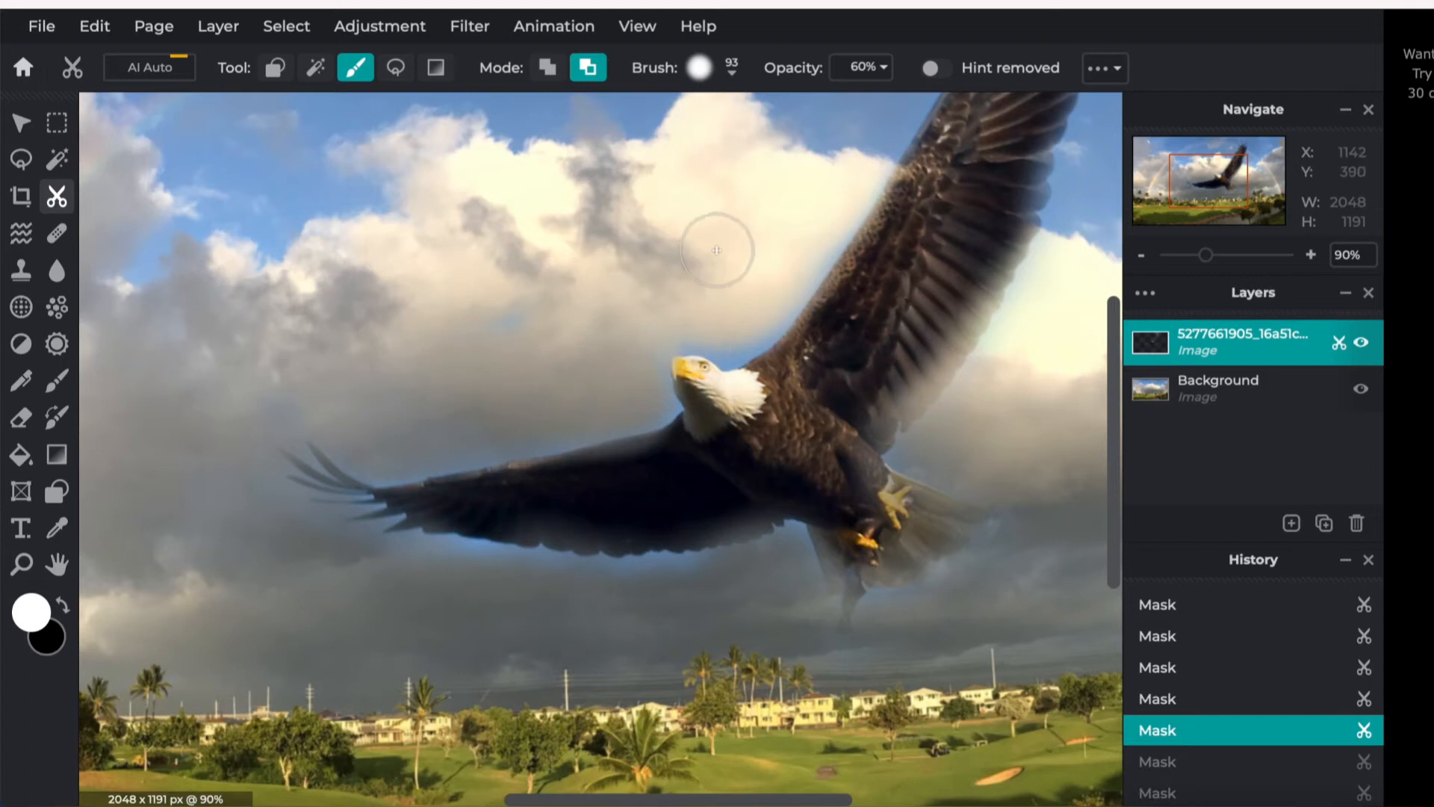
Fade the fringe along the raised wing's left edge, below the outstretched wing, beneath the body, and beside the neck.
mouse_move(681, 304)
mouse_down()
mouse_move(731, 336)
mouse_move(744, 328)
mouse_move(815, 253)
mouse_move(829, 187)
mouse_move(828, 202)
mouse_up()
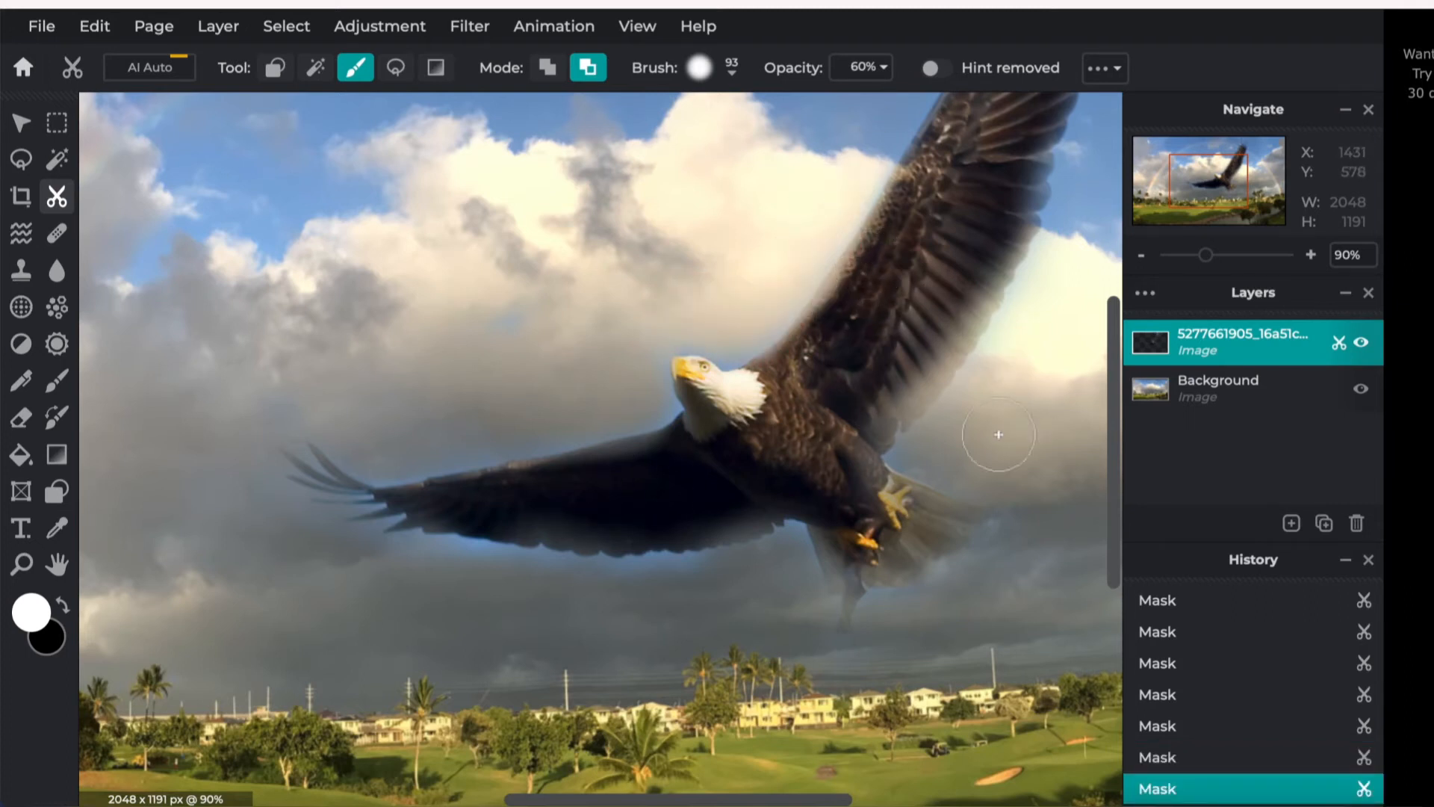
mouse_move(711, 580)
mouse_down()
mouse_move(605, 589)
mouse_move(422, 563)
mouse_up()
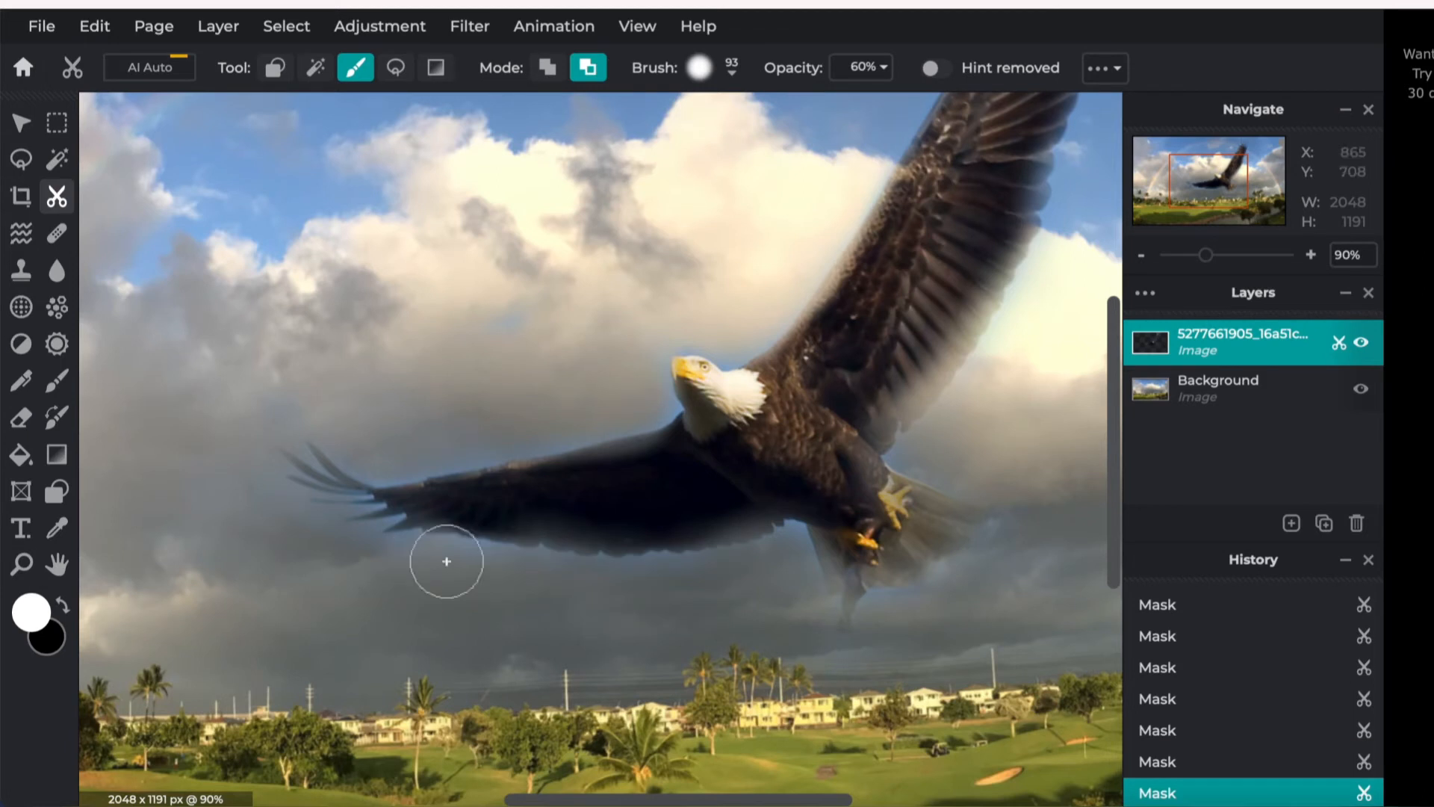
drag(801, 603, 782, 547)
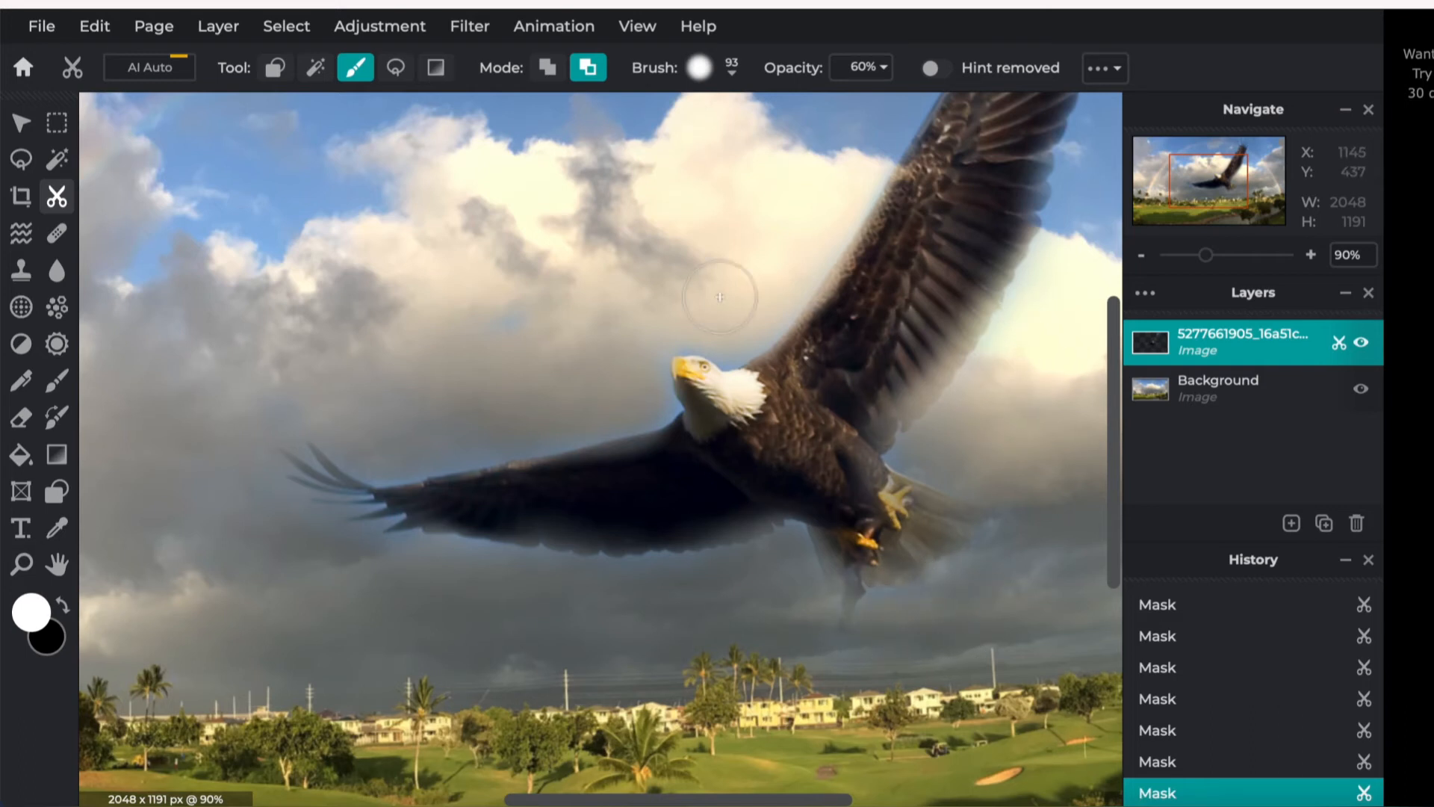
drag(632, 402, 650, 403)
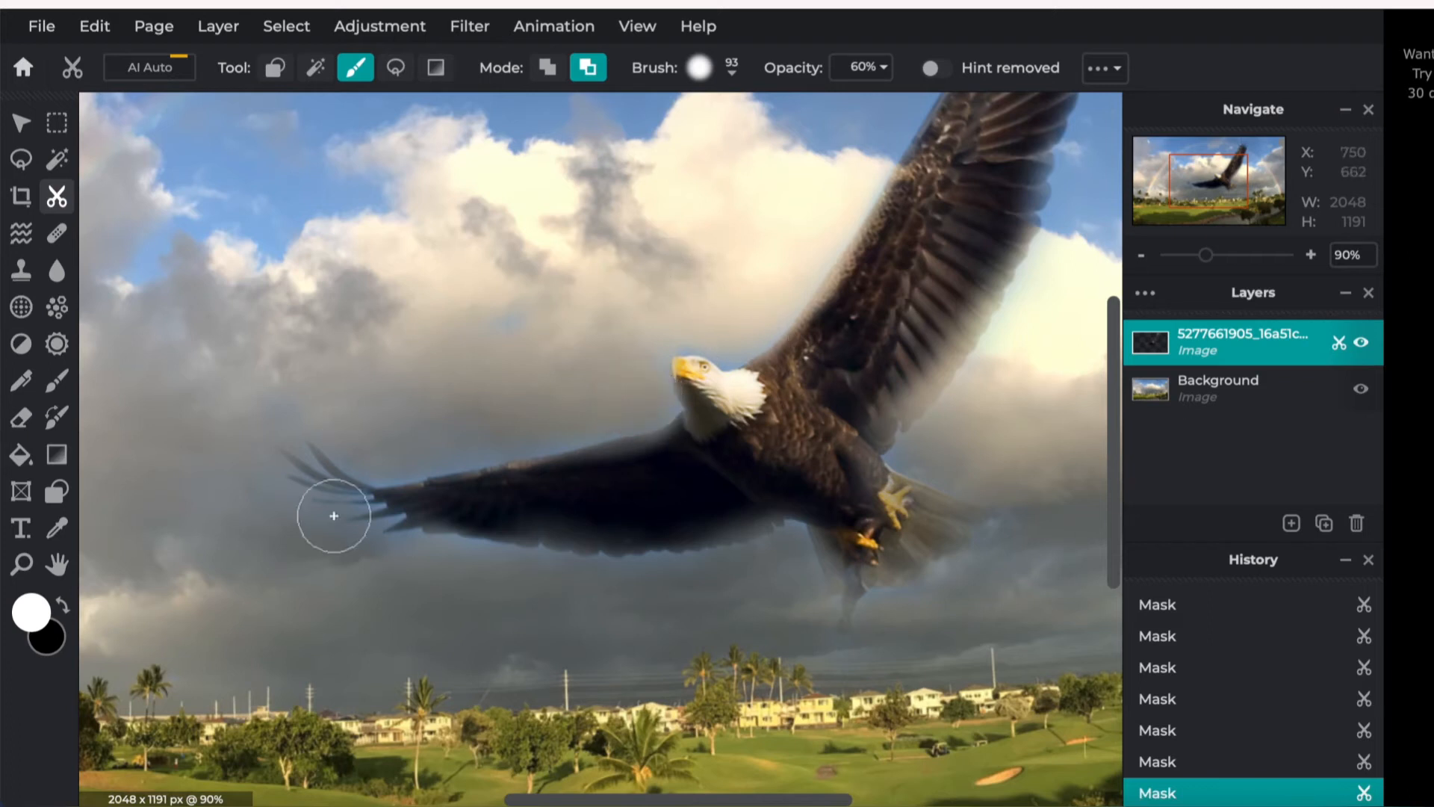
Soften the remaining blue around the outstretched wing's tip feathers and along its lower and upper edges.
mouse_move(458, 576)
mouse_down()
mouse_move(405, 569)
mouse_move(332, 526)
mouse_up()
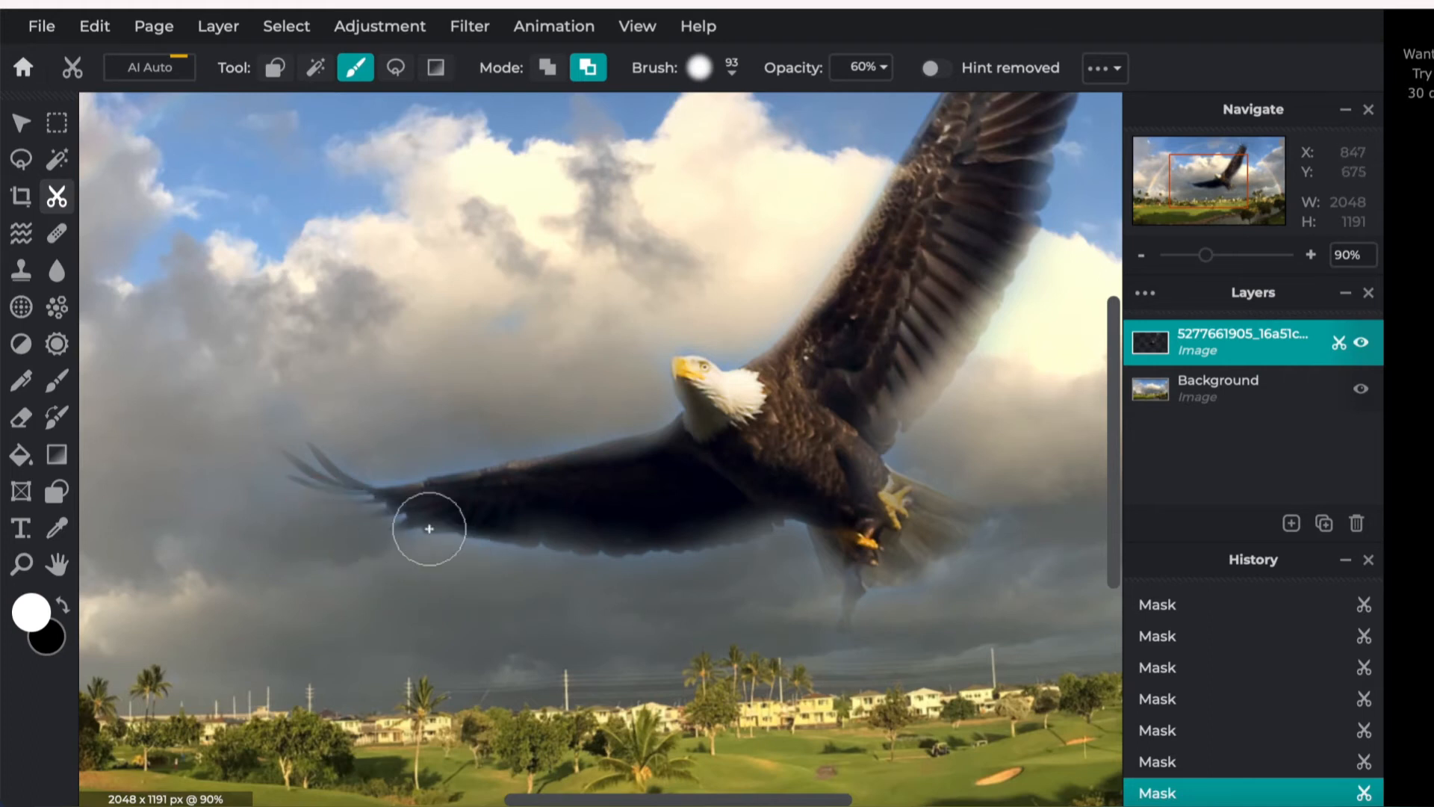
drag(338, 478, 334, 490)
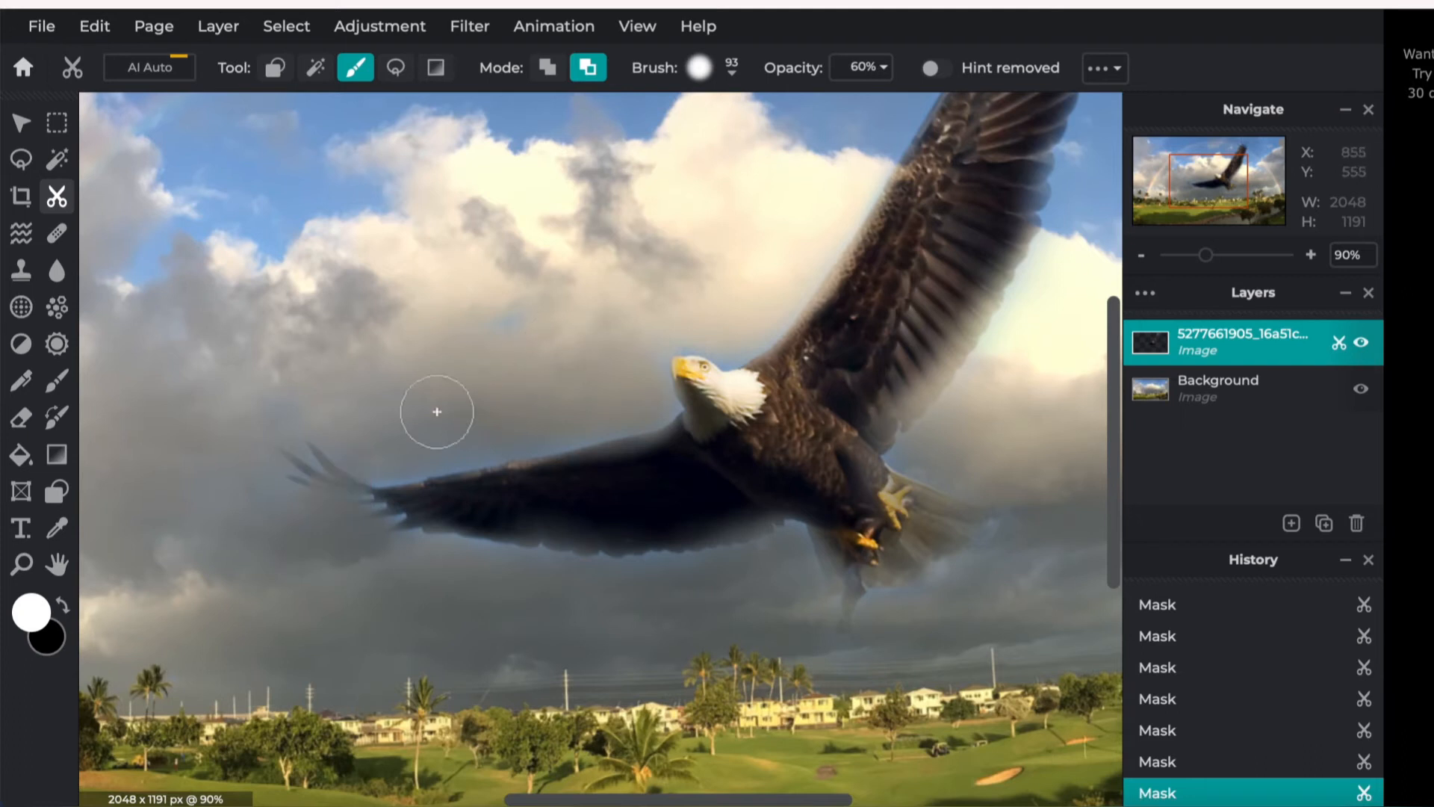
drag(531, 576, 411, 556)
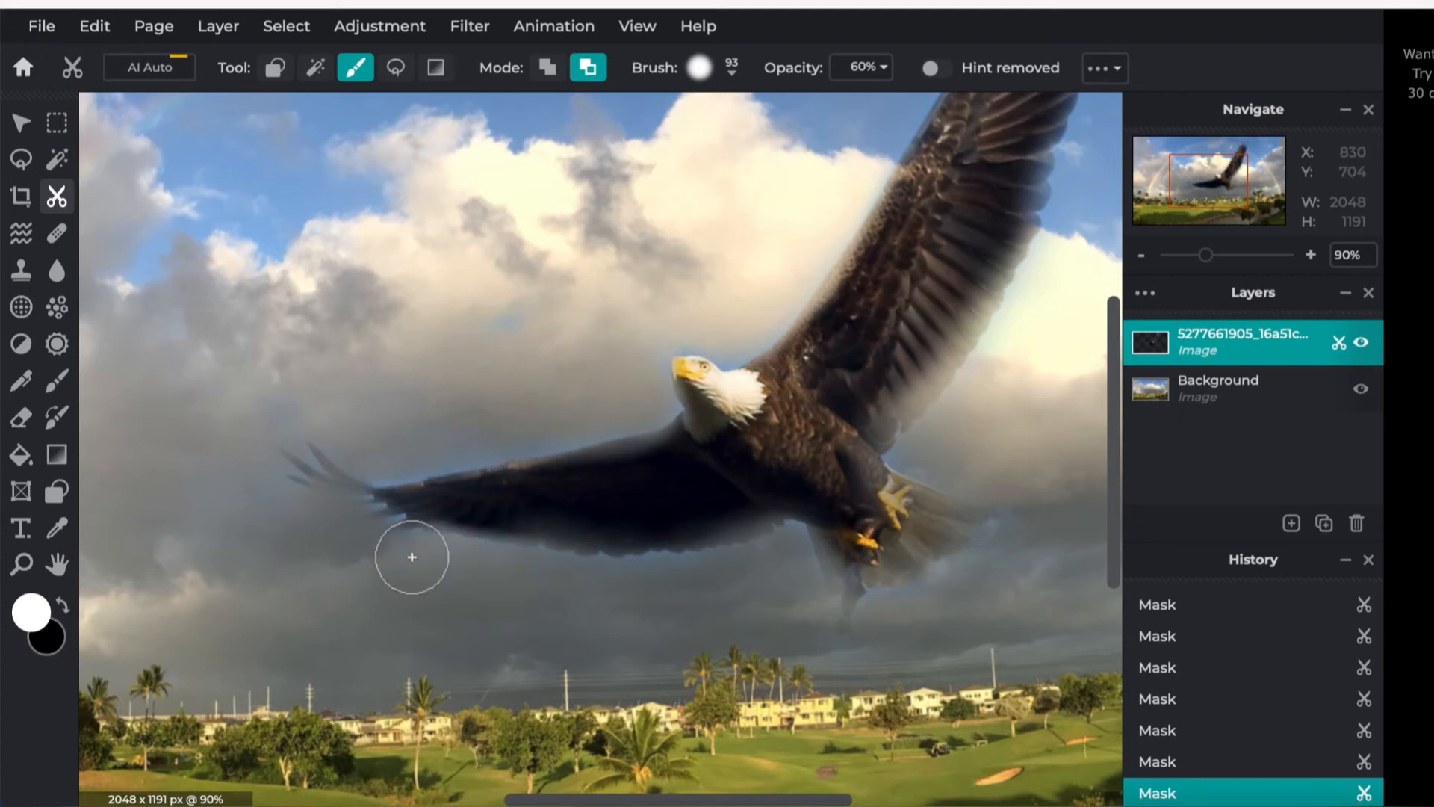
drag(379, 455, 564, 428)
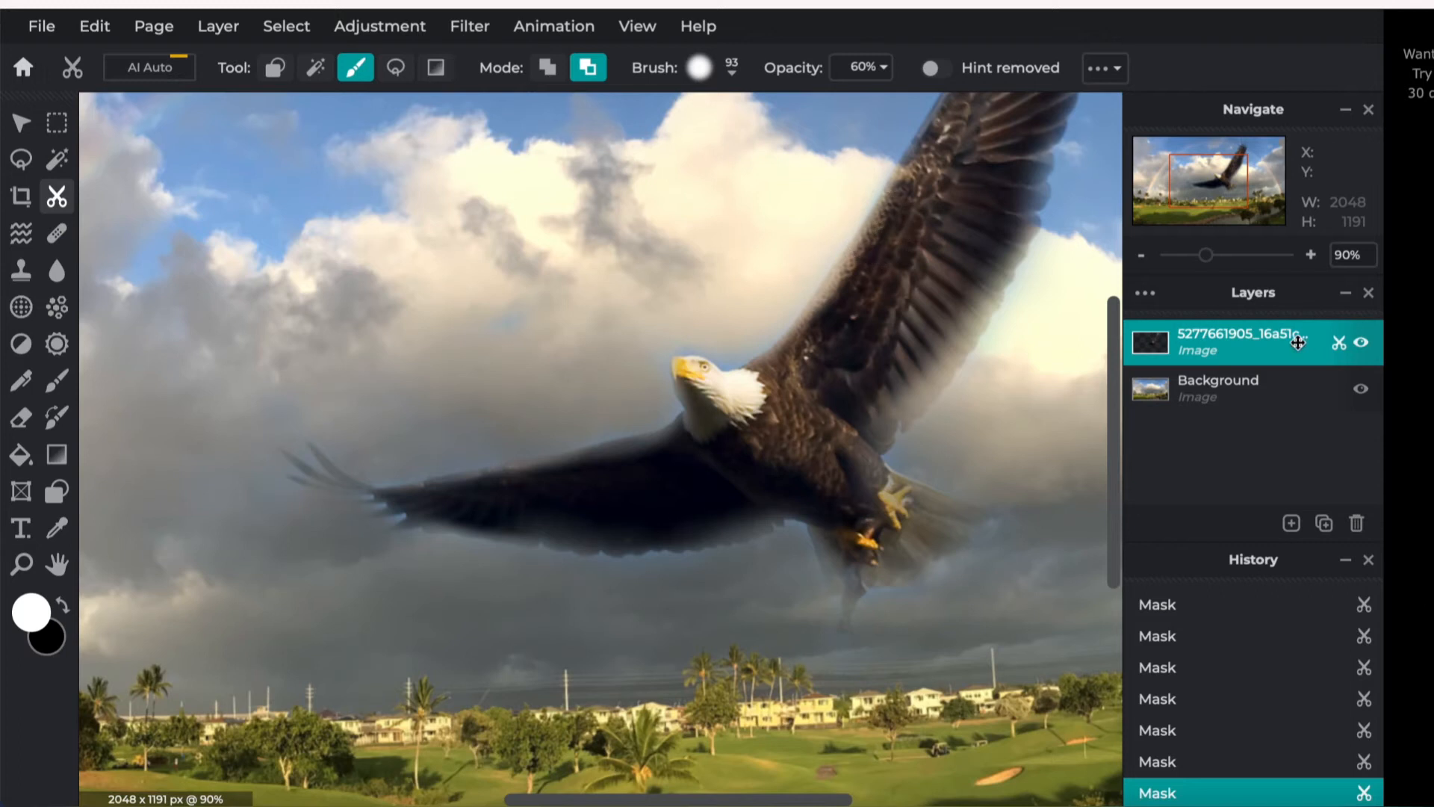
Move the eagle layer down and to the left, to position X 266, Y 203.
click(20, 123)
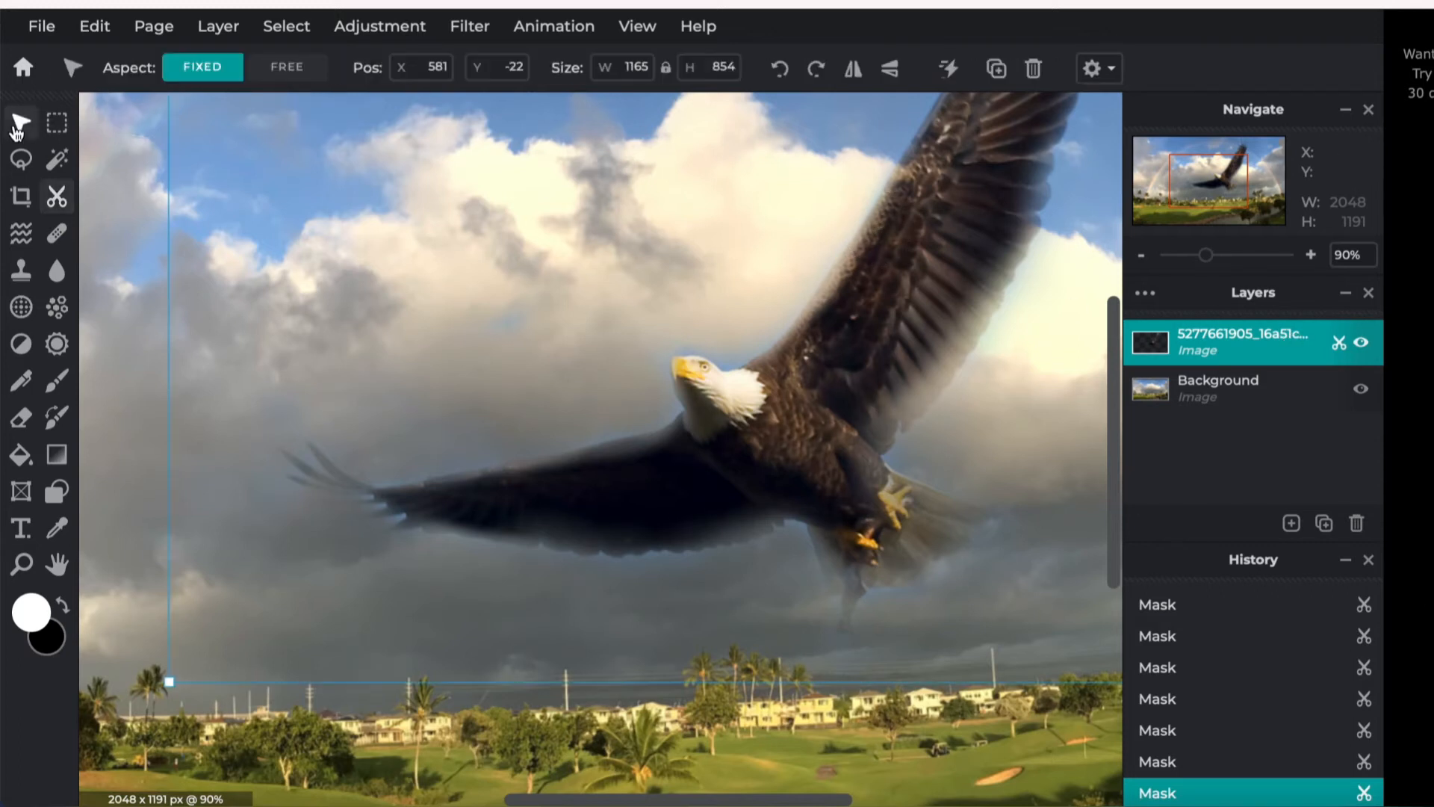
drag(631, 202, 390, 419)
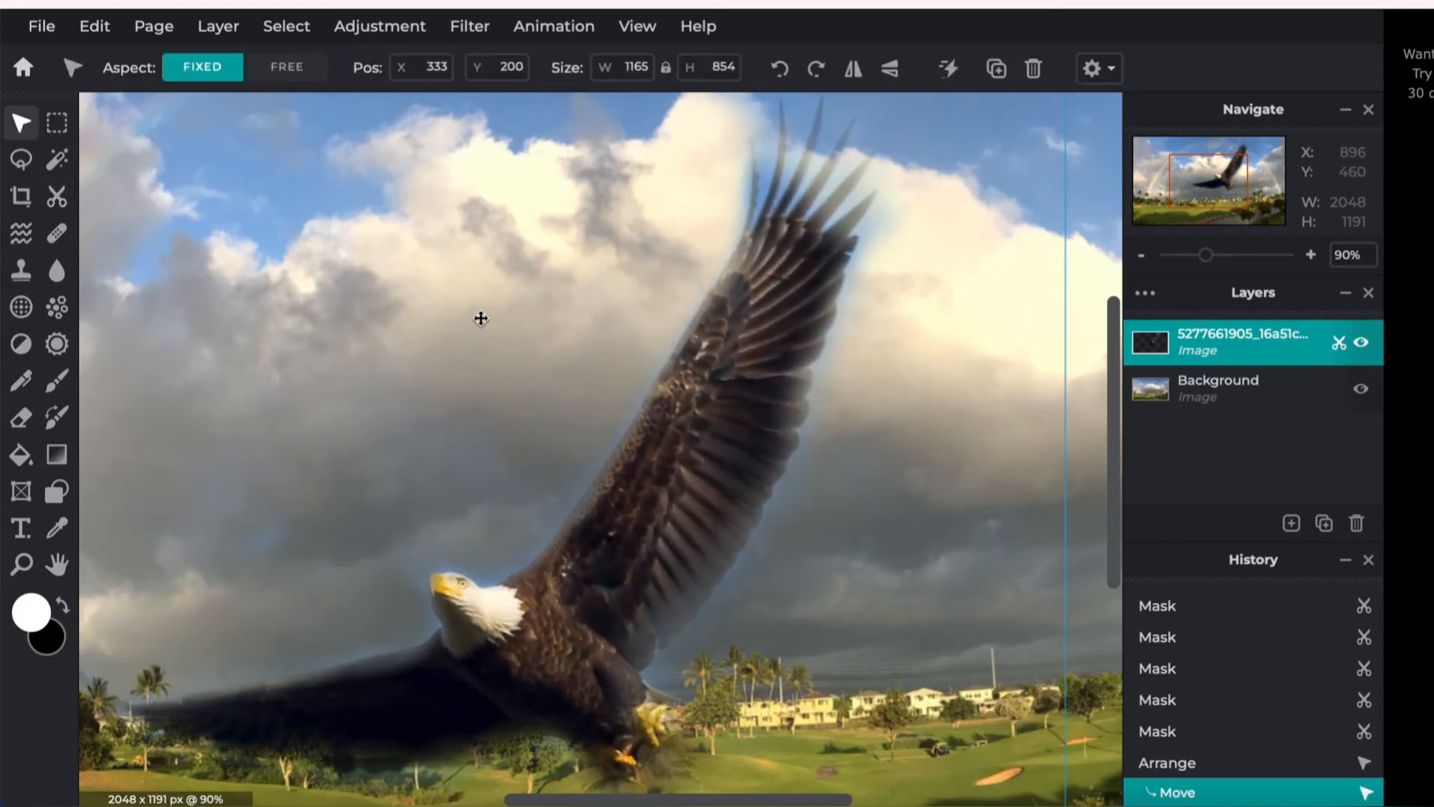
drag(481, 318, 420, 324)
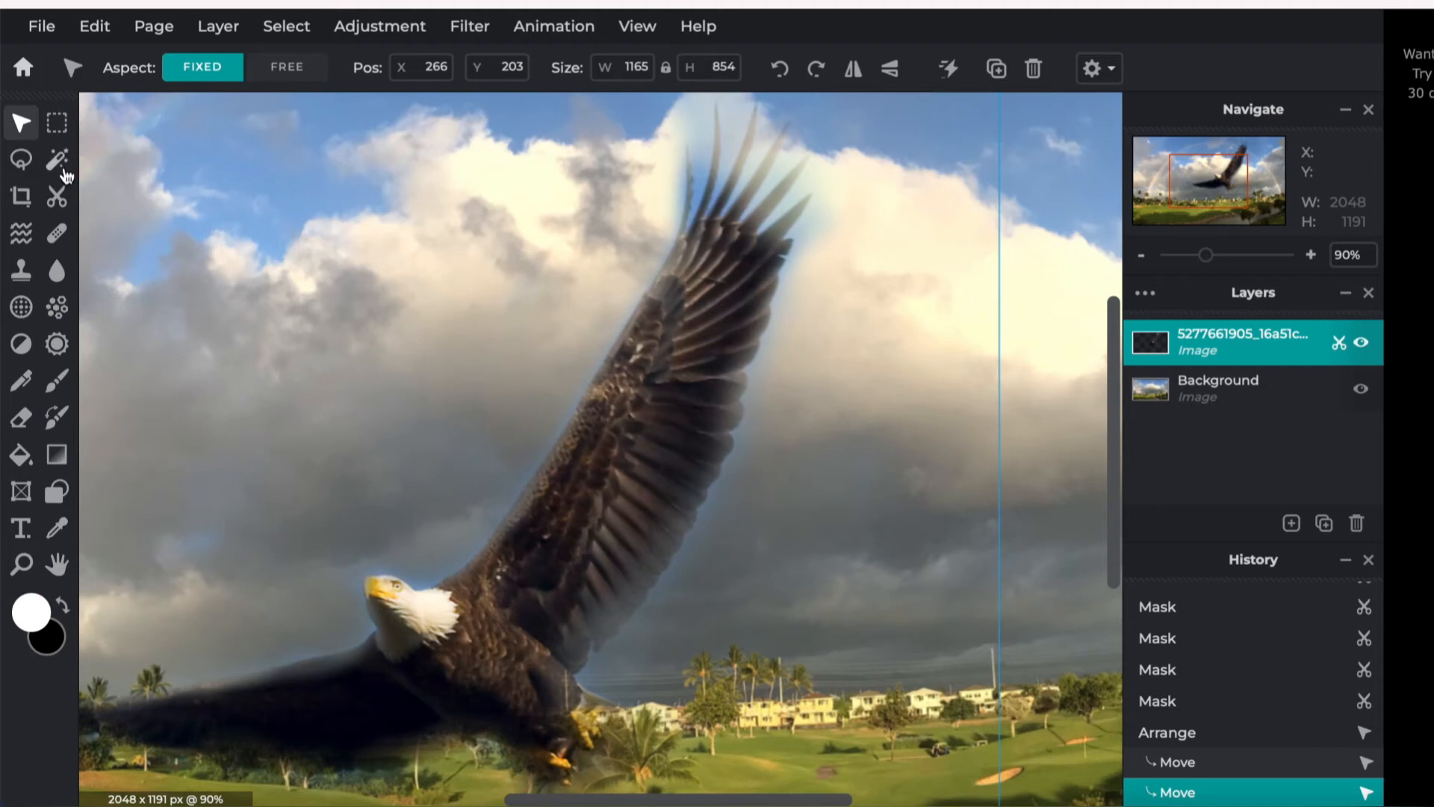
Fade the blue fringe along the raised wing's right edge and between its tip feathers with the Cutout mask brush.
click(57, 196)
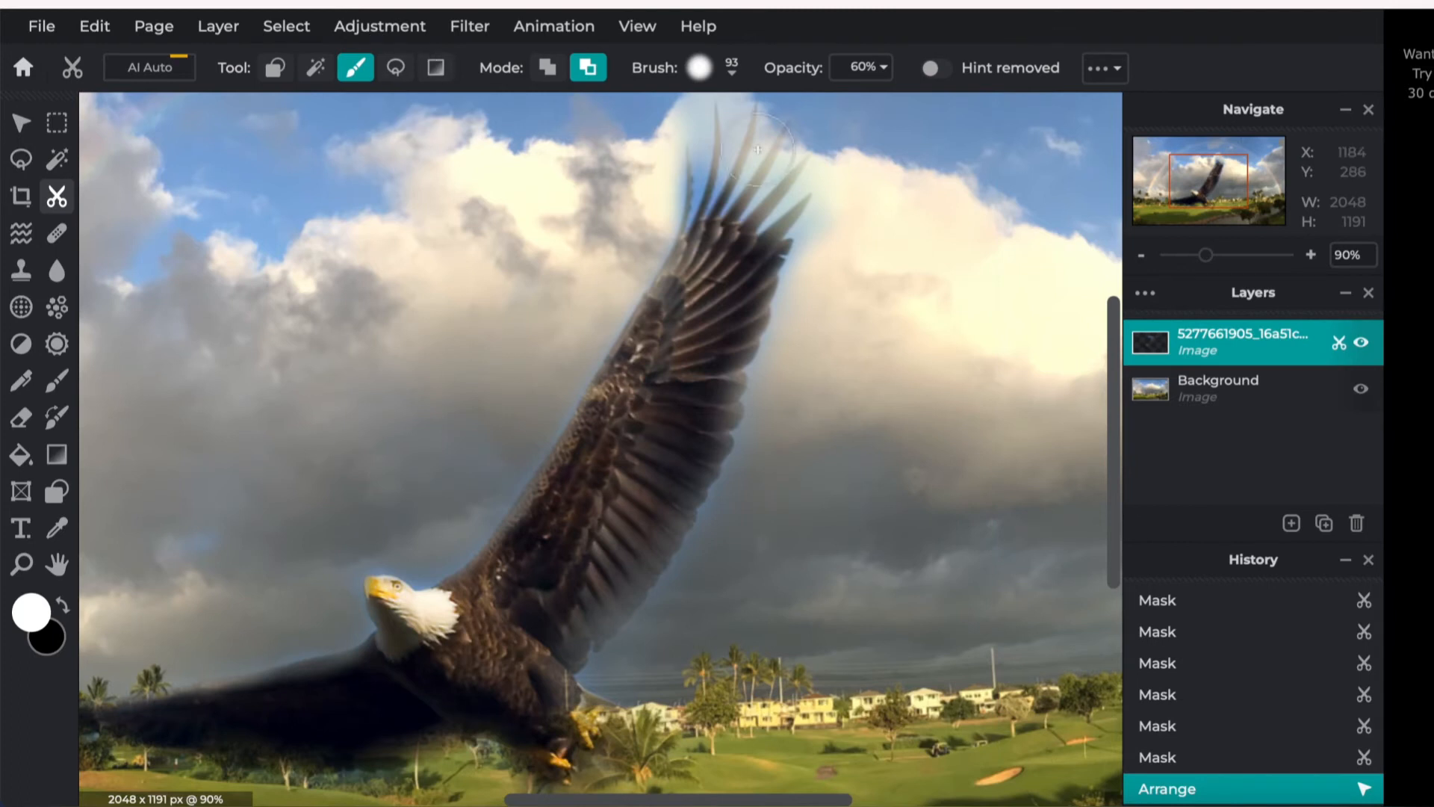
mouse_move(615, 676)
mouse_down()
mouse_move(602, 669)
mouse_move(650, 631)
mouse_move(749, 468)
mouse_move(832, 212)
mouse_up()
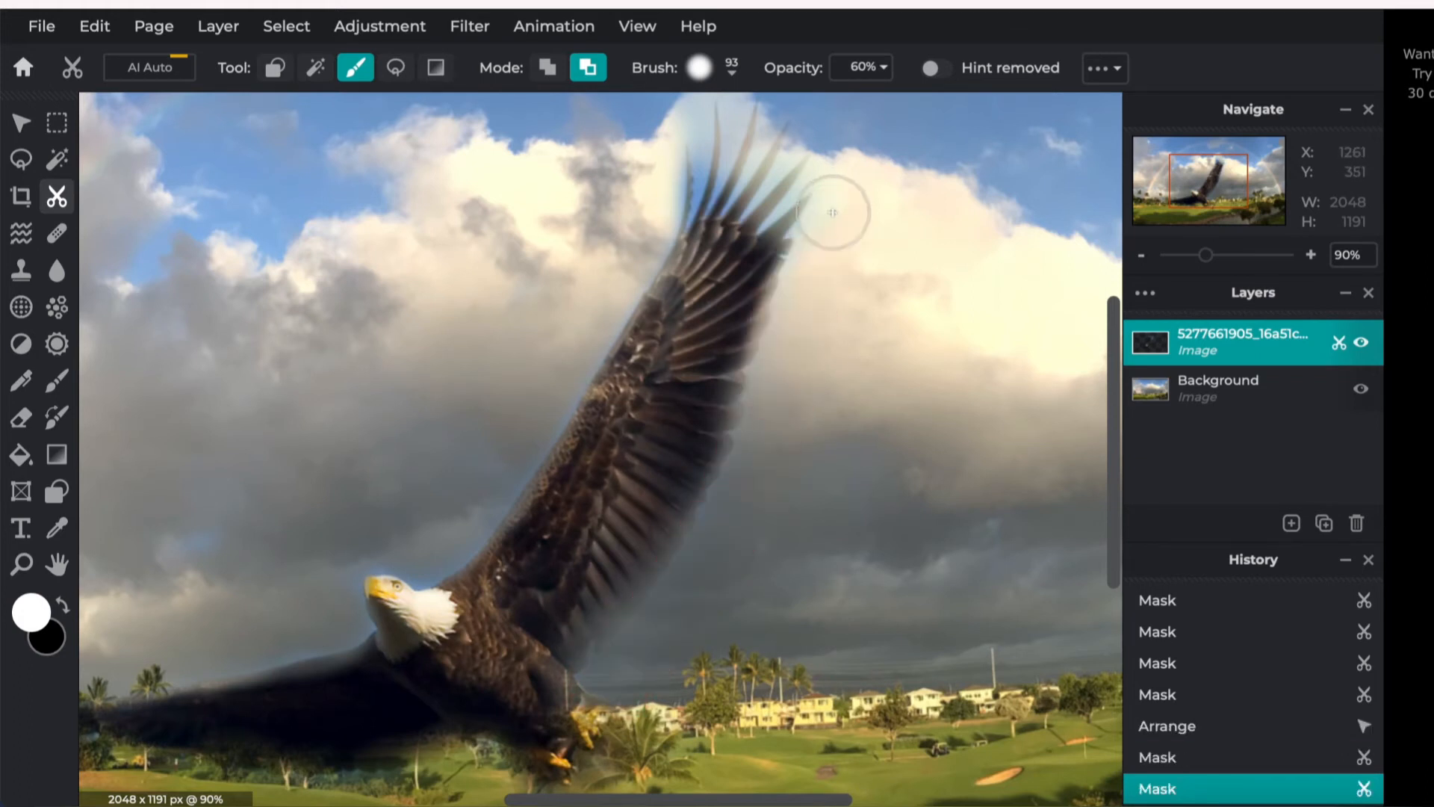
click(696, 121)
click(697, 166)
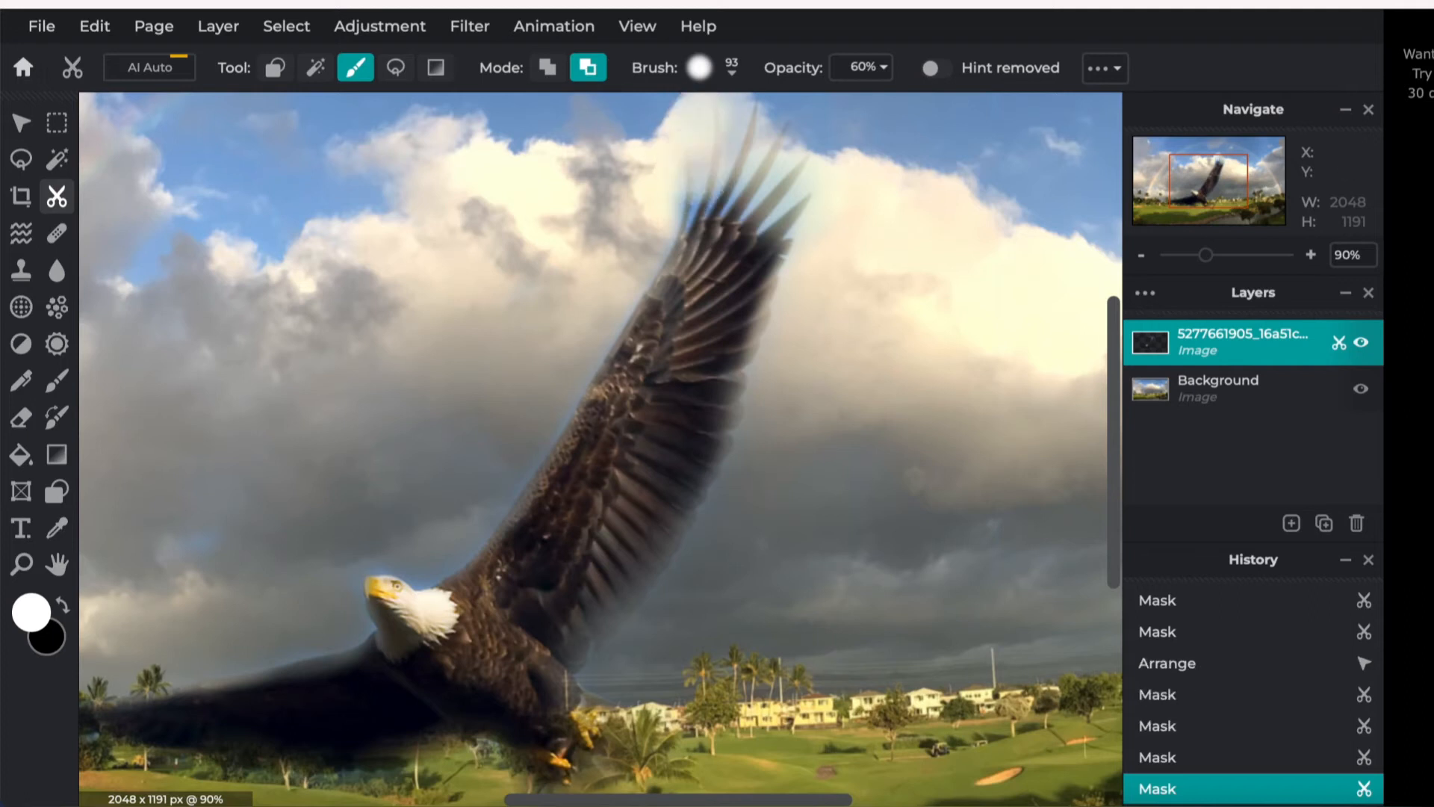
click(753, 127)
click(713, 187)
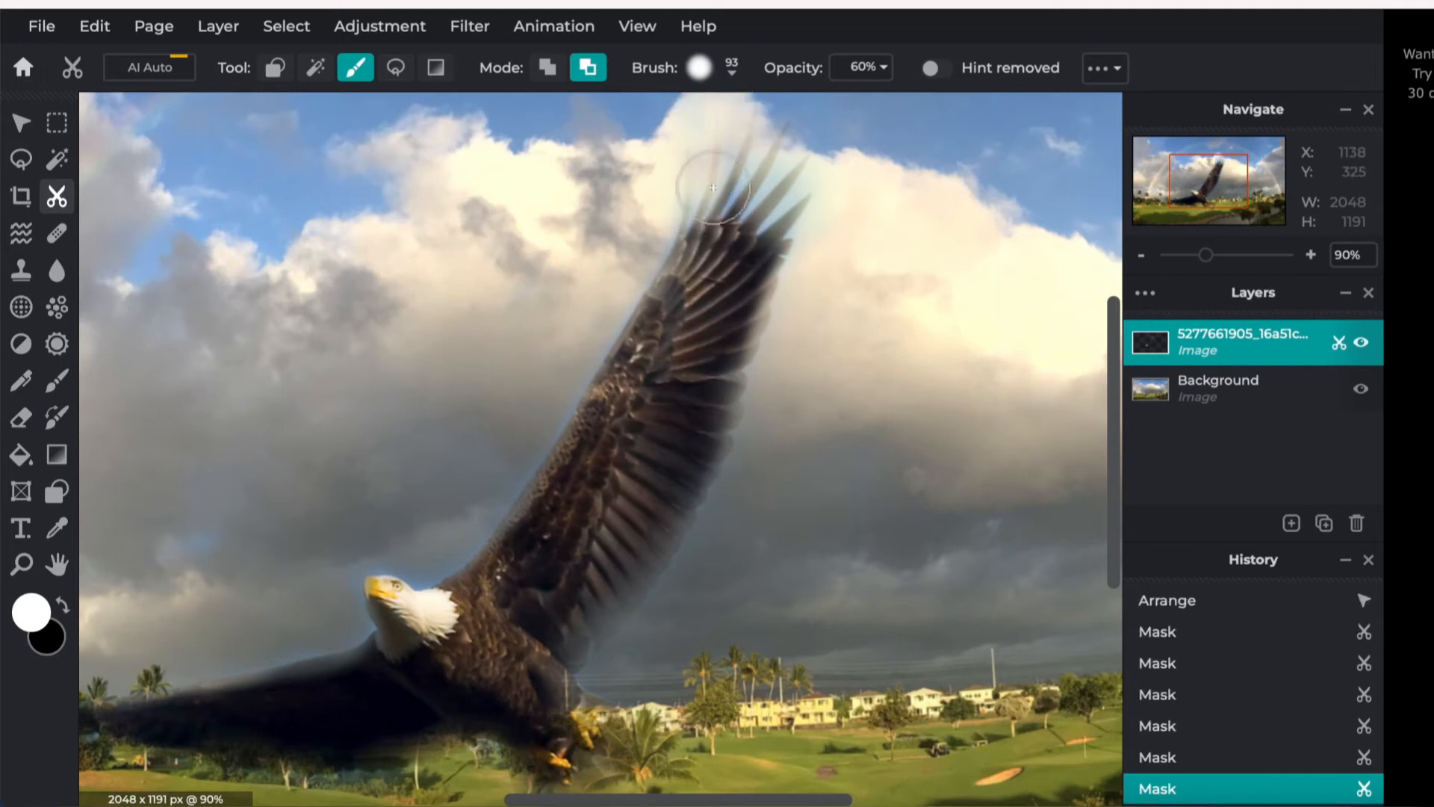
click(784, 195)
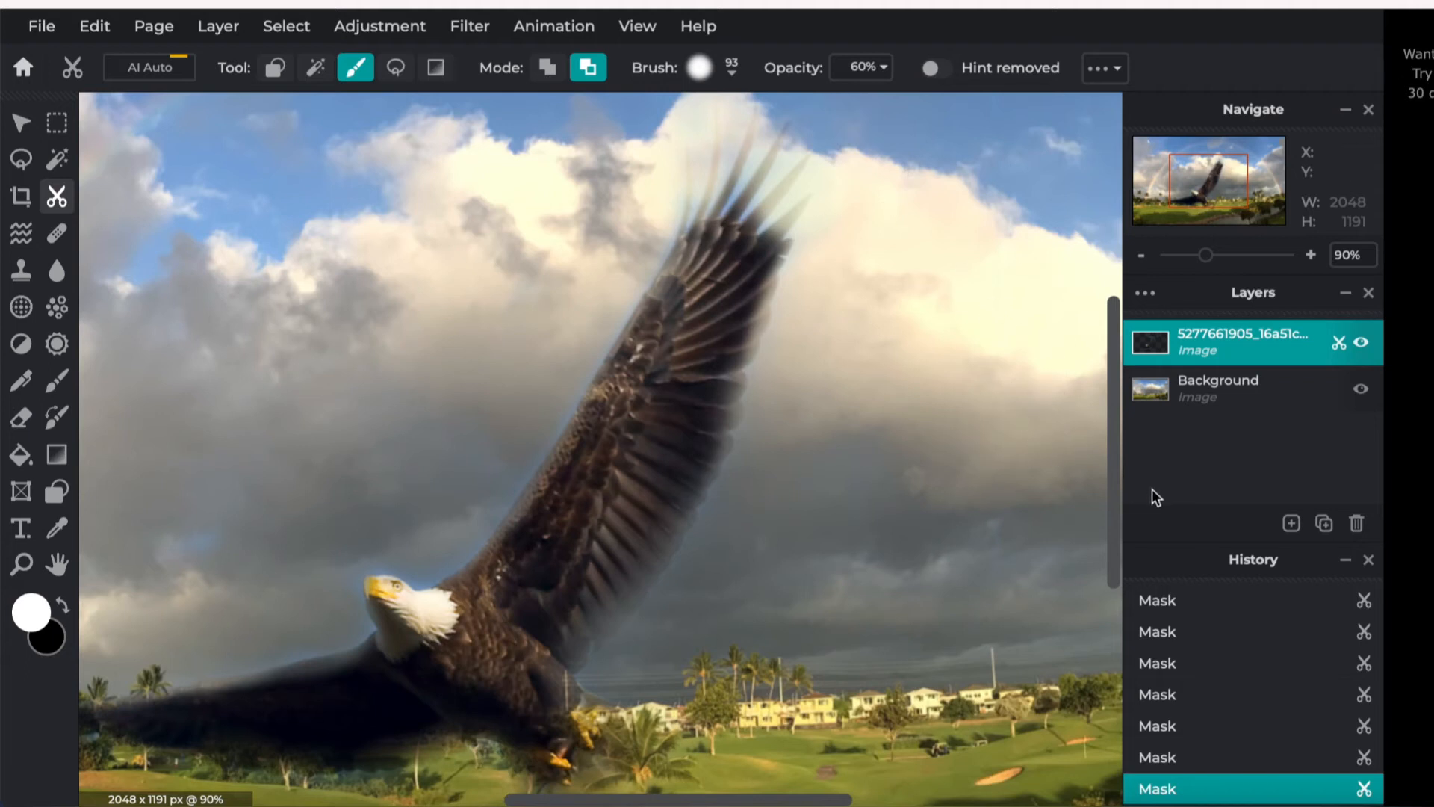
Move the eagle layer up and to the right into the cloudy sky, to position X 388, Y -35.
click(1143, 257)
click(1141, 256)
click(1141, 256)
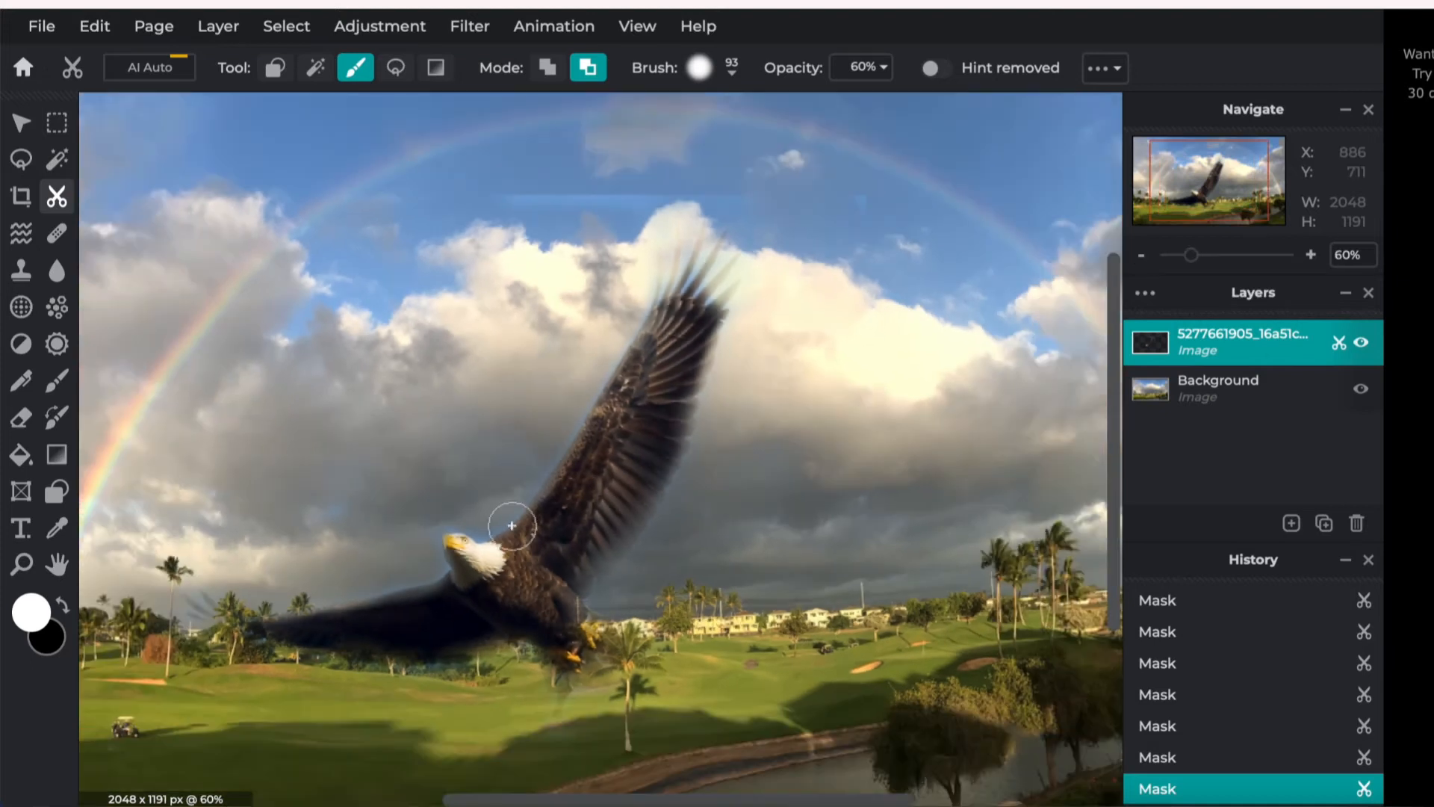
click(22, 125)
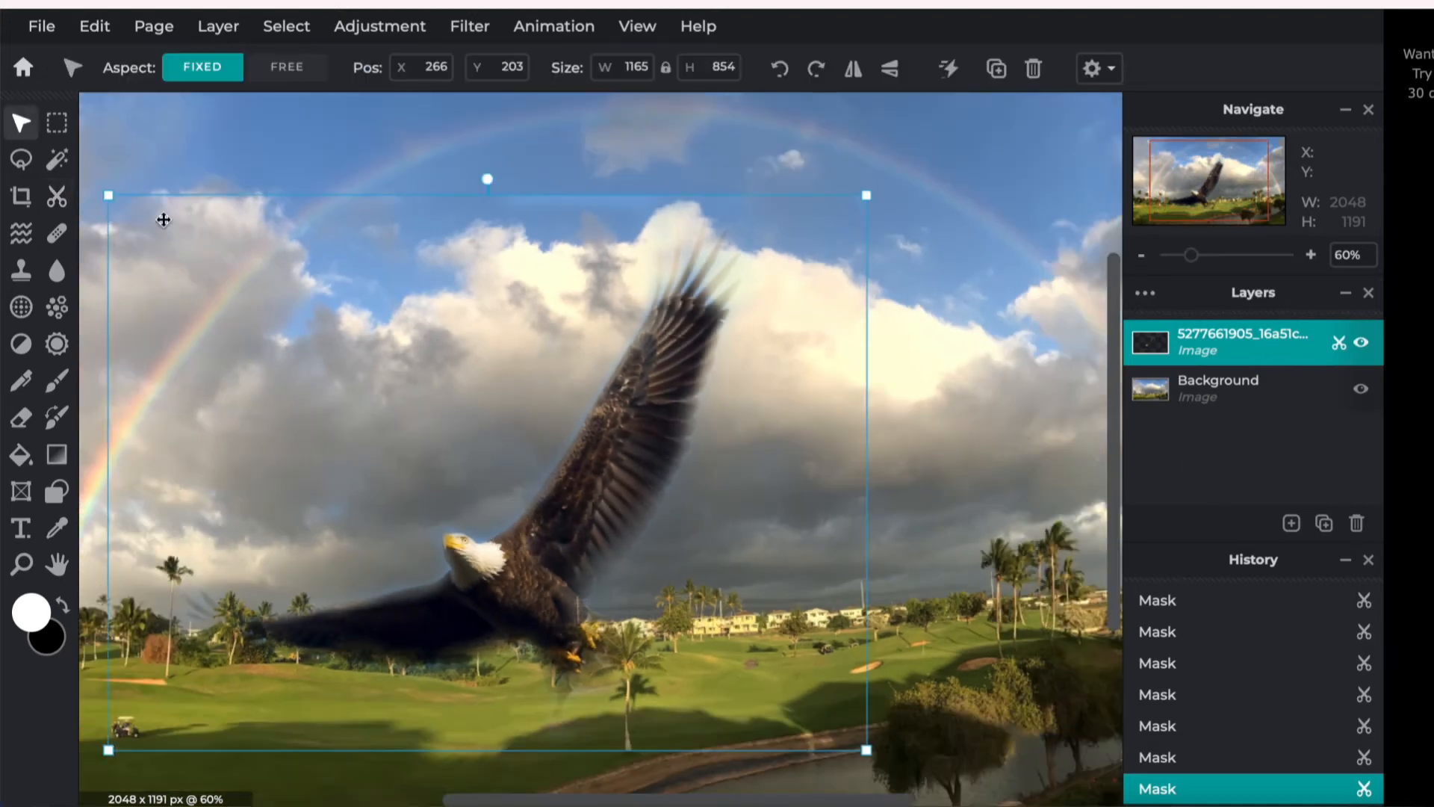
drag(498, 596, 579, 455)
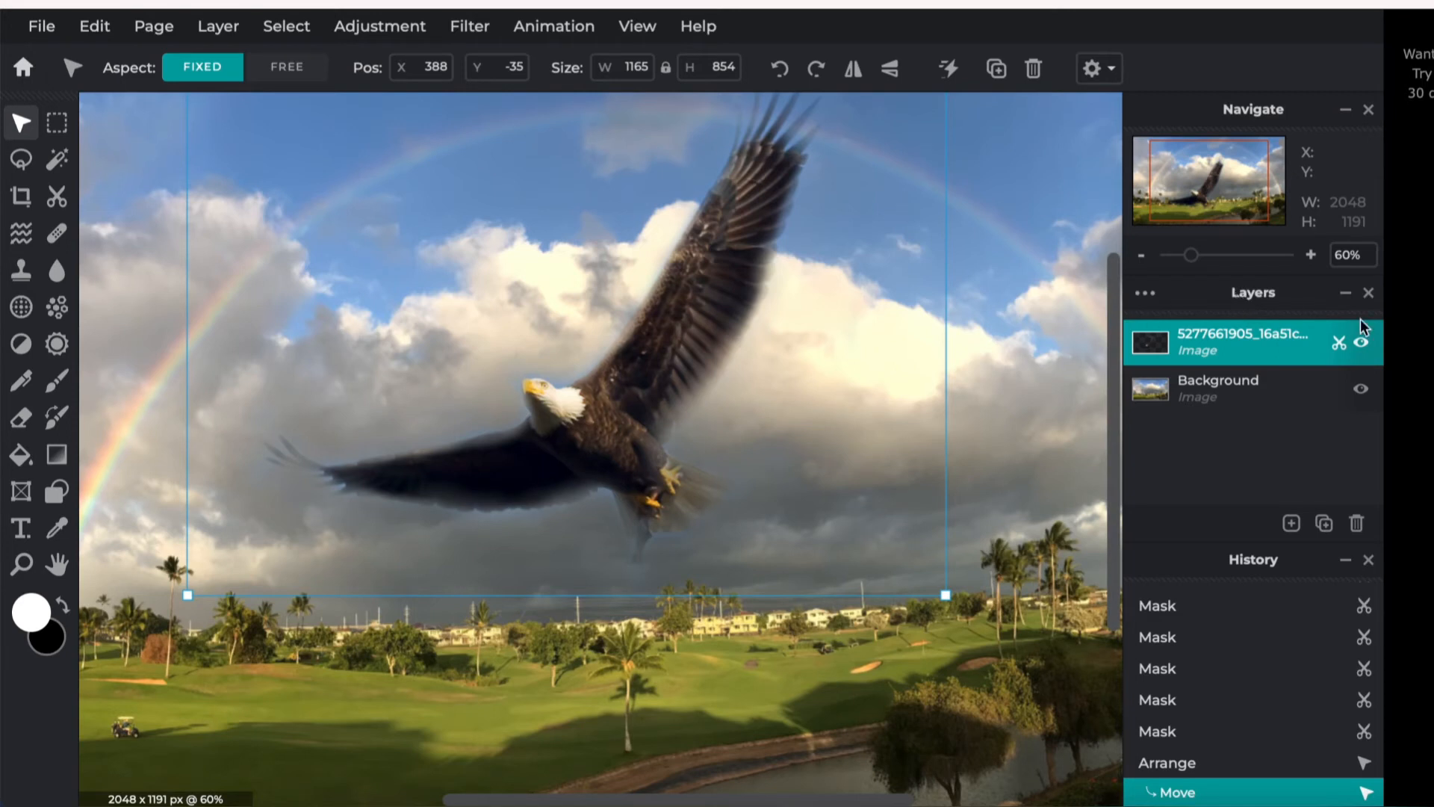
key(ctrl+z)
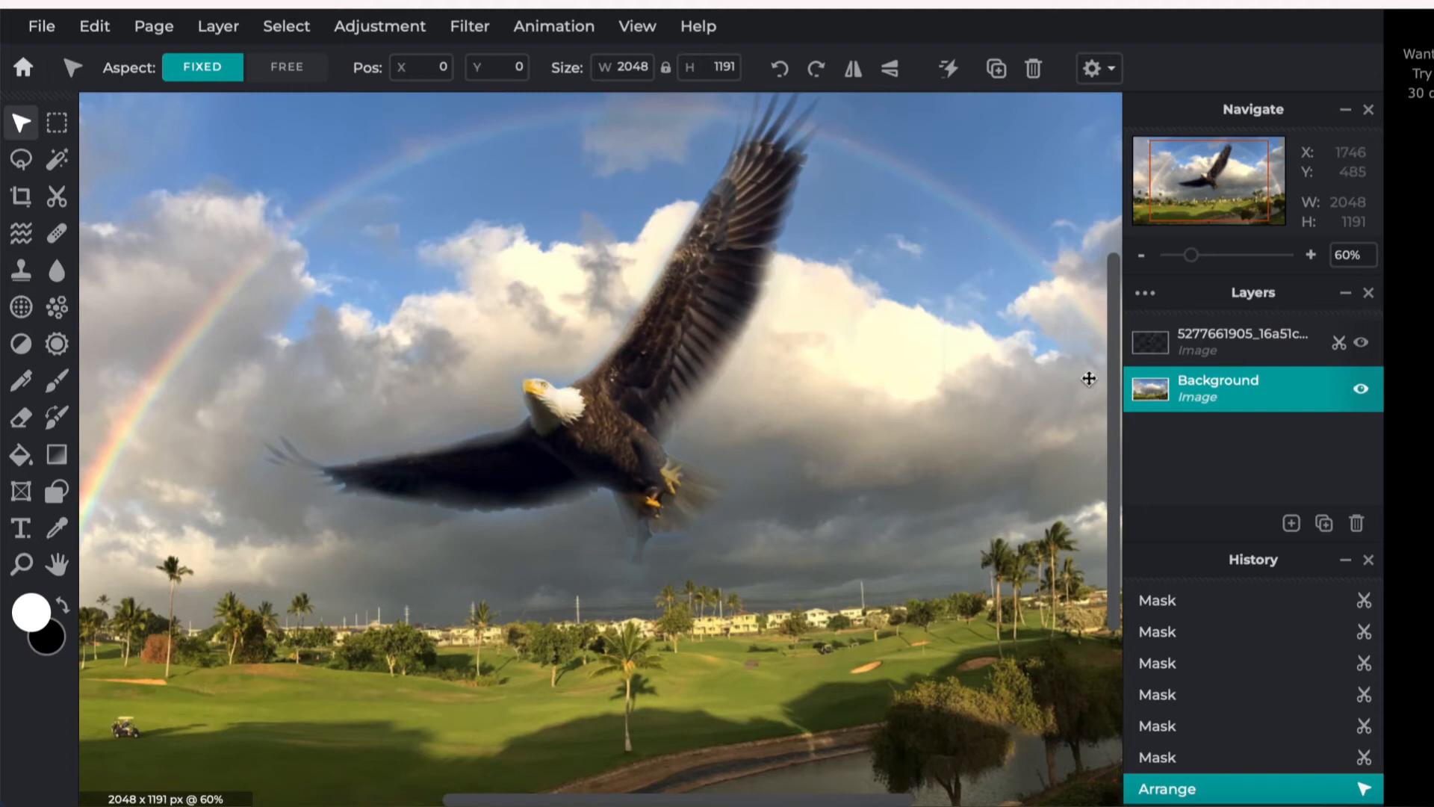
Lower the eagle layer's opacity to 72 in its layer settings and nudge the layer slightly left to X 386.
click(1223, 354)
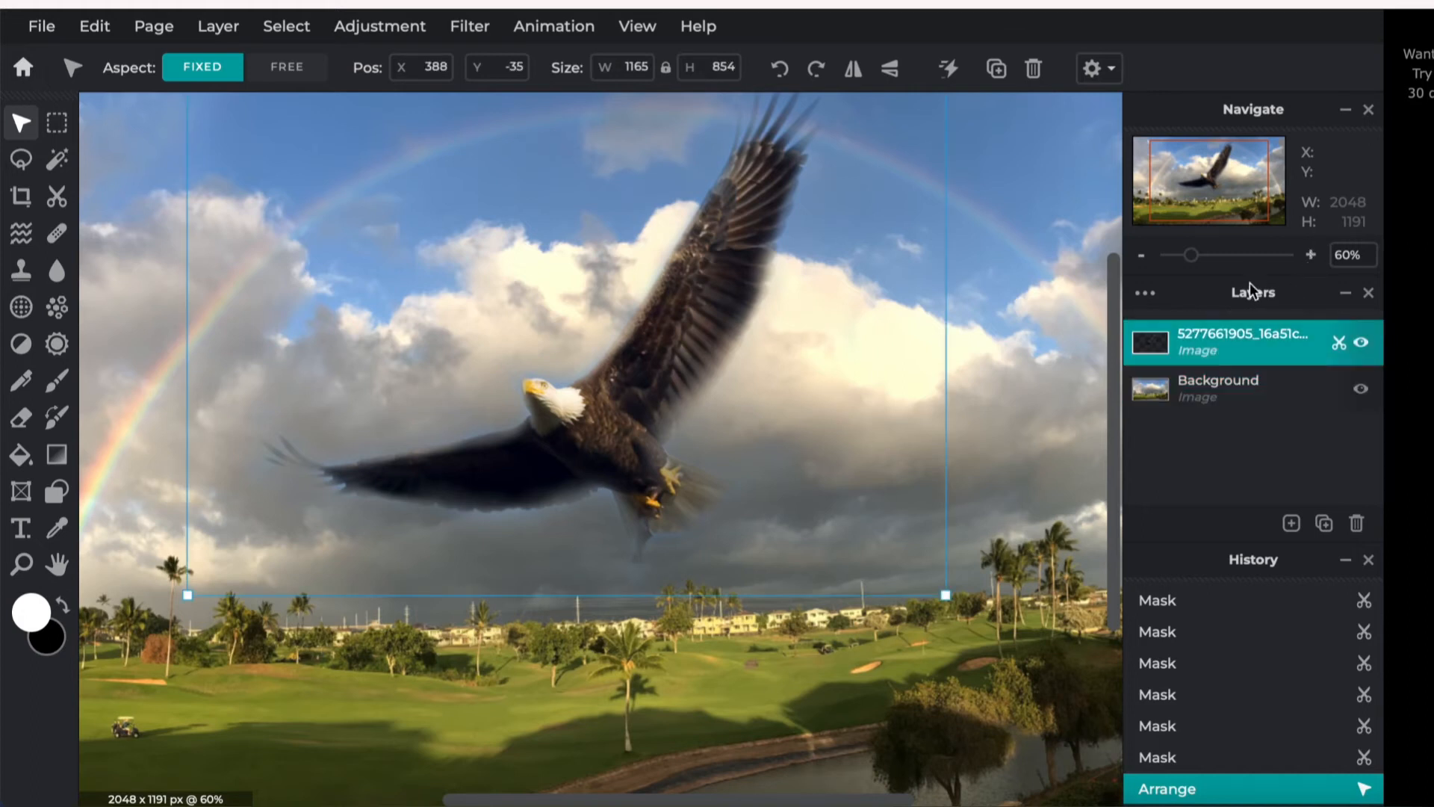
click(1210, 353)
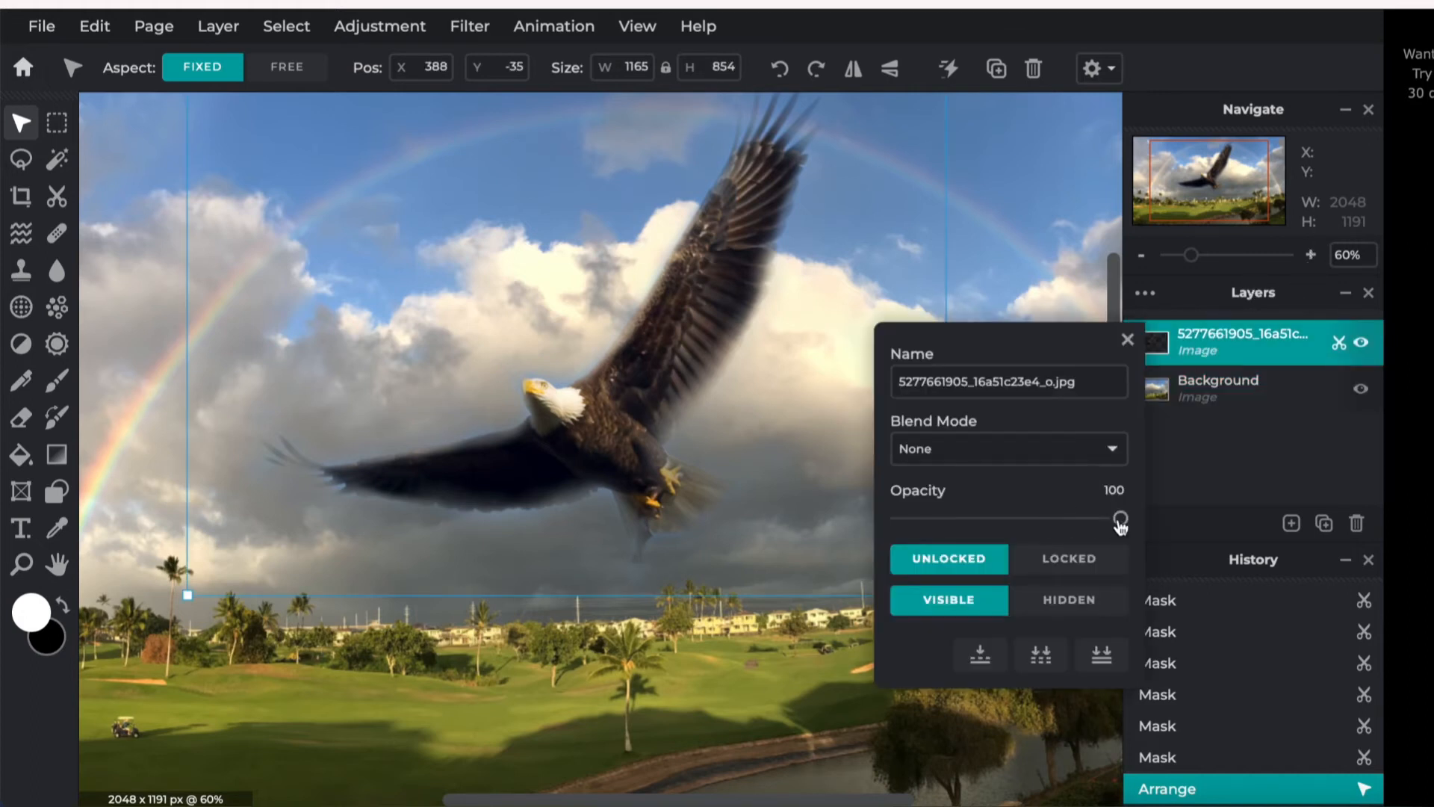
drag(1121, 519, 1060, 523)
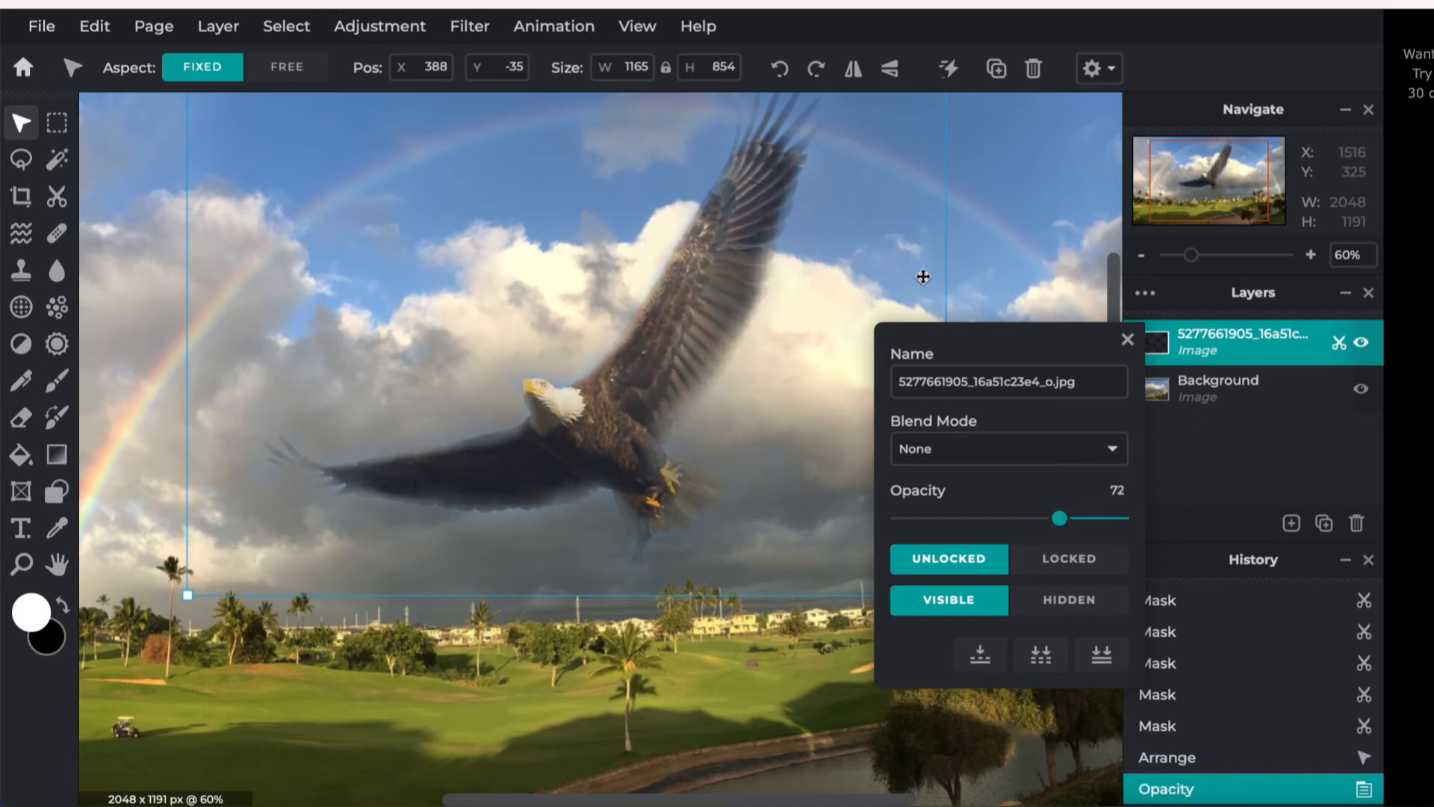
drag(909, 263, 907, 262)
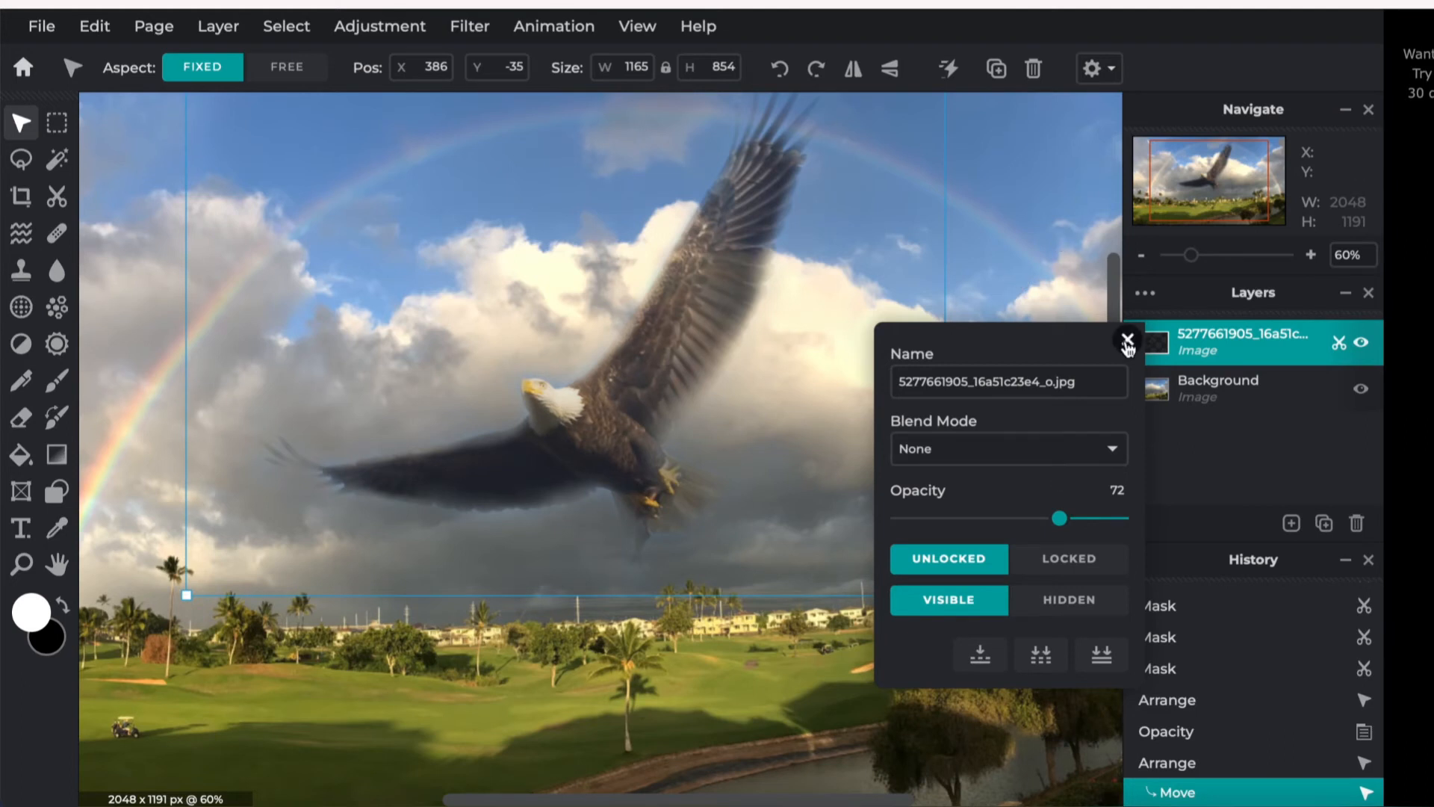
click(1128, 339)
click(1038, 402)
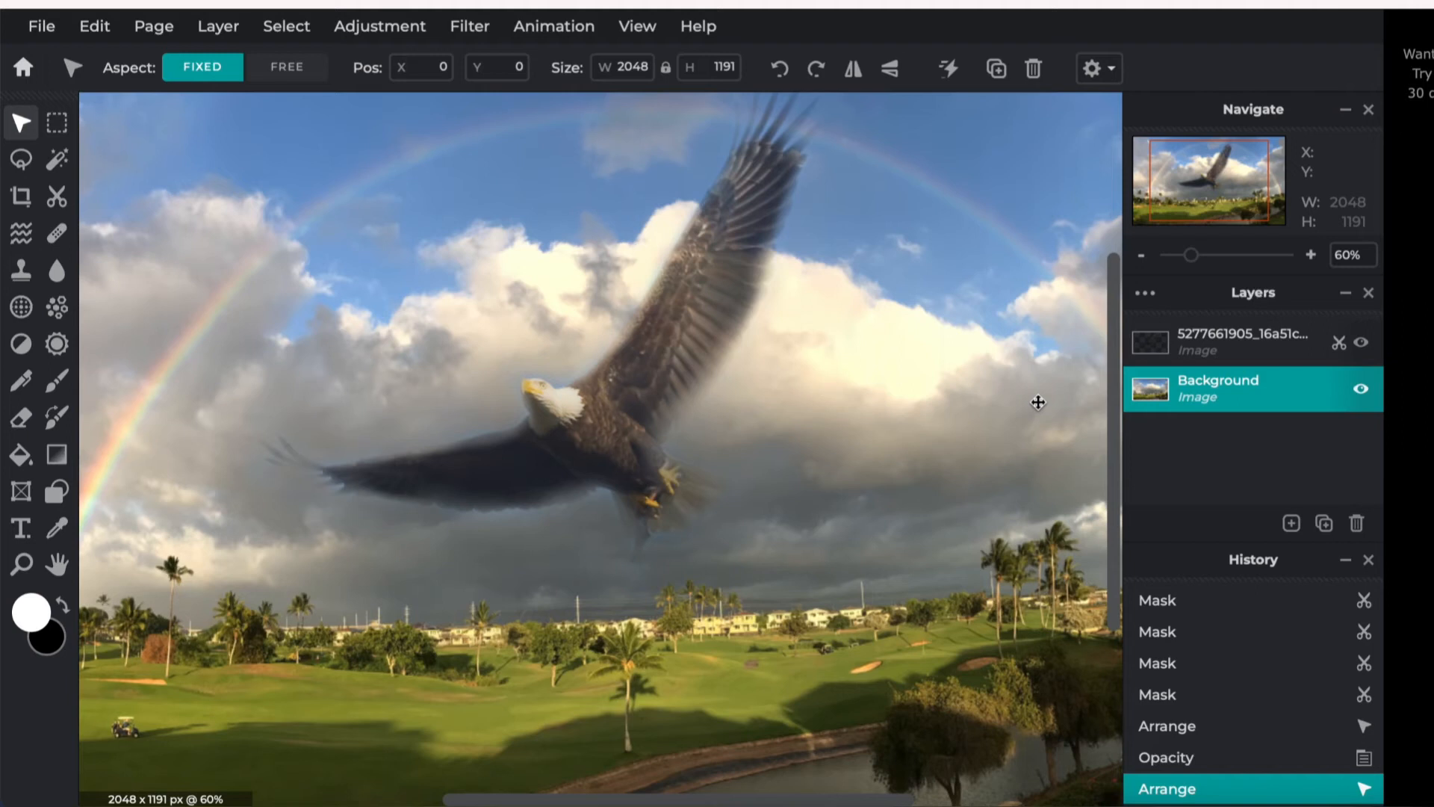
Move the eagle layer to position X 406, Y -27 and set its layer opacity to 92.
mouse_move(607, 437)
mouse_down()
mouse_move(596, 390)
mouse_move(595, 404)
mouse_move(623, 397)
mouse_move(599, 396)
mouse_move(595, 352)
mouse_move(614, 437)
mouse_up()
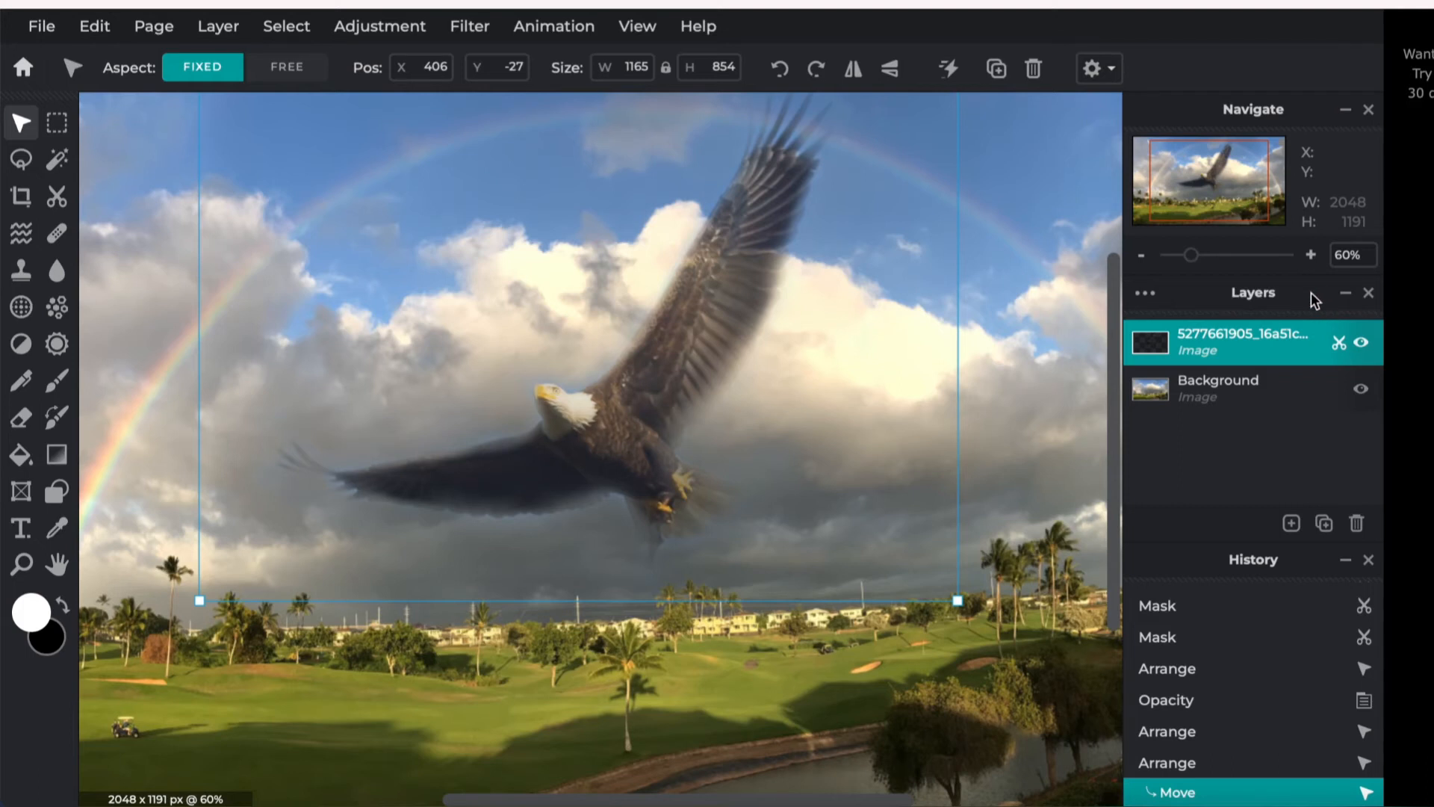
double_click(1240, 346)
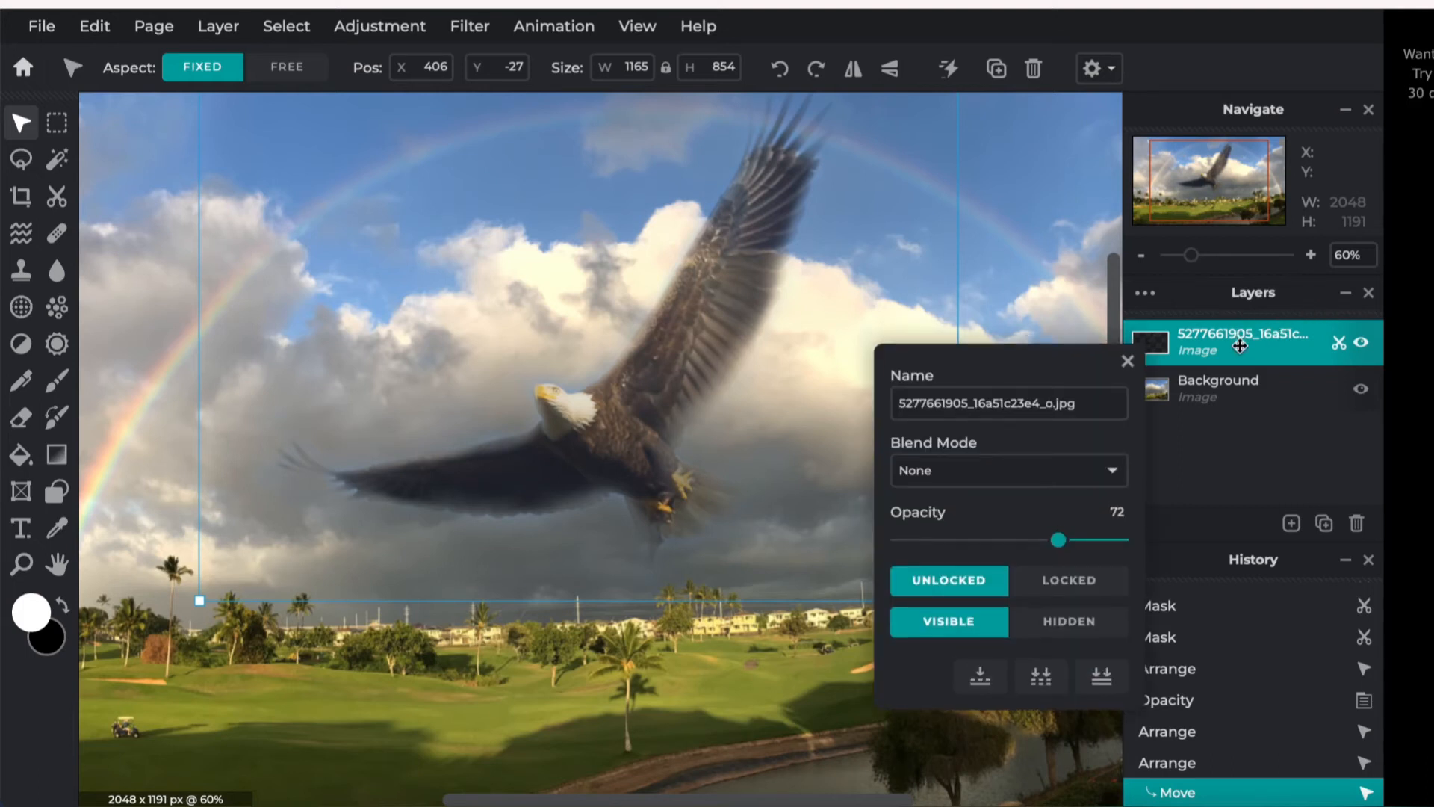
drag(1062, 544, 1106, 542)
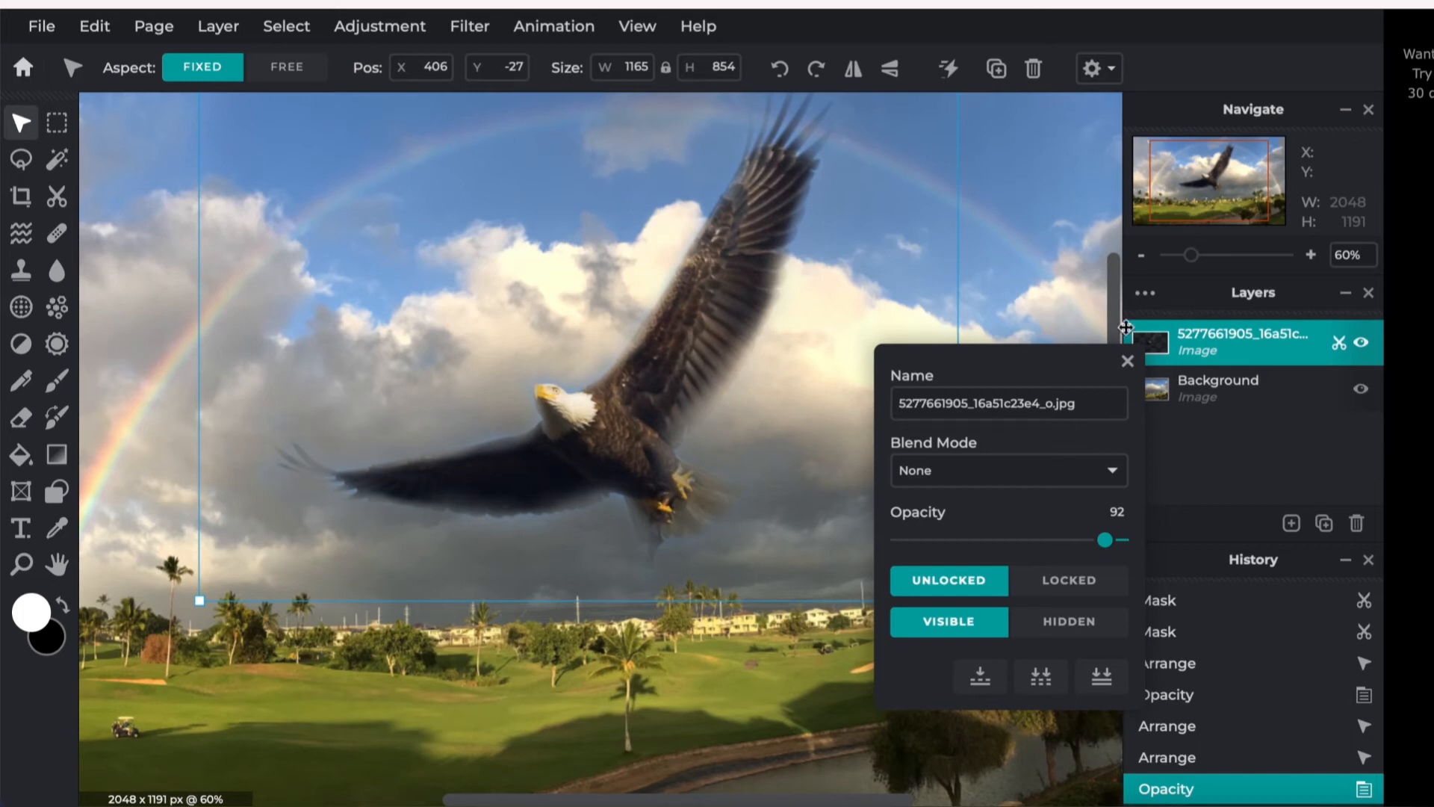
click(1129, 362)
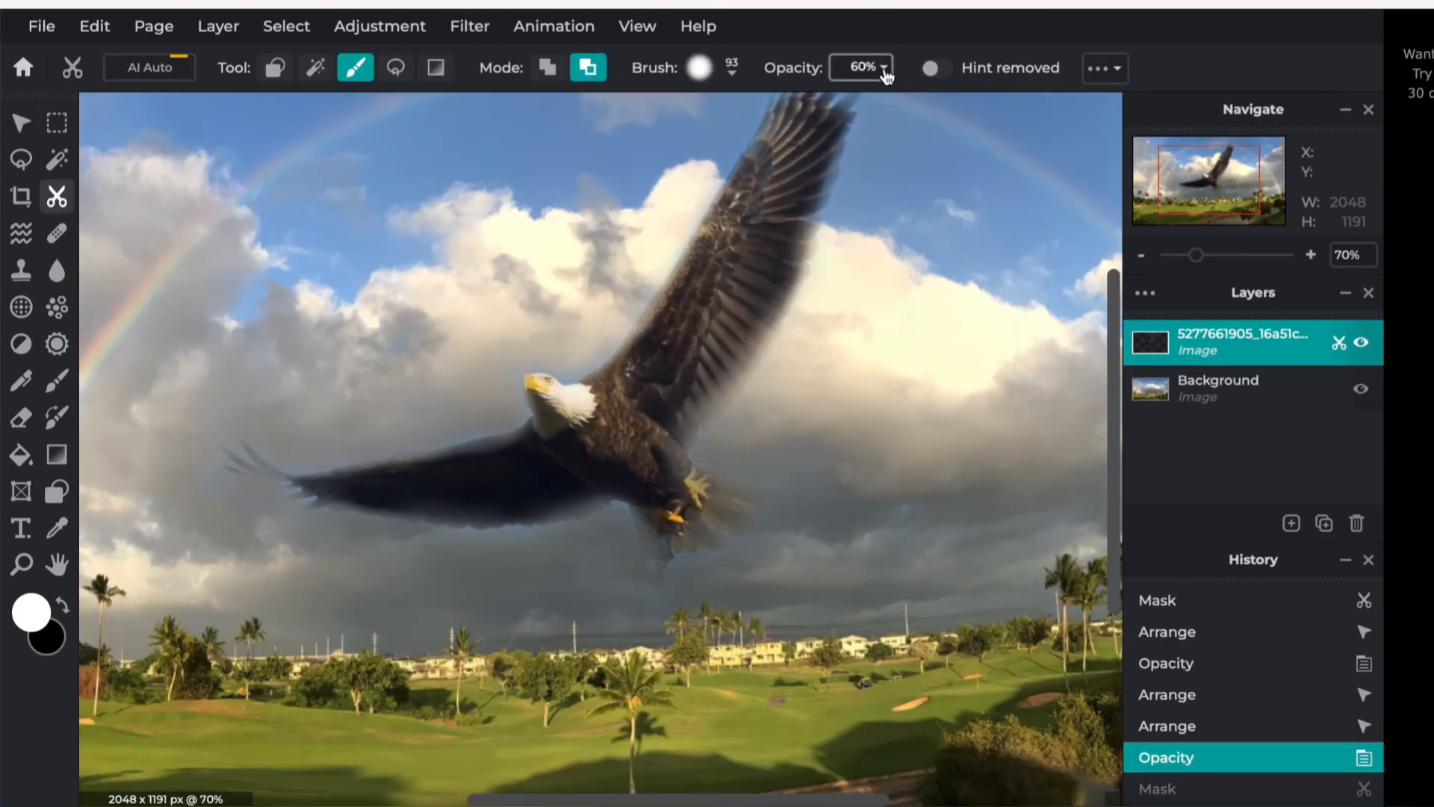
Set the Cutout mask brush opacity to 28% and soften the fringe along the lower right edge of the raised wing.
click(884, 69)
drag(807, 111, 744, 112)
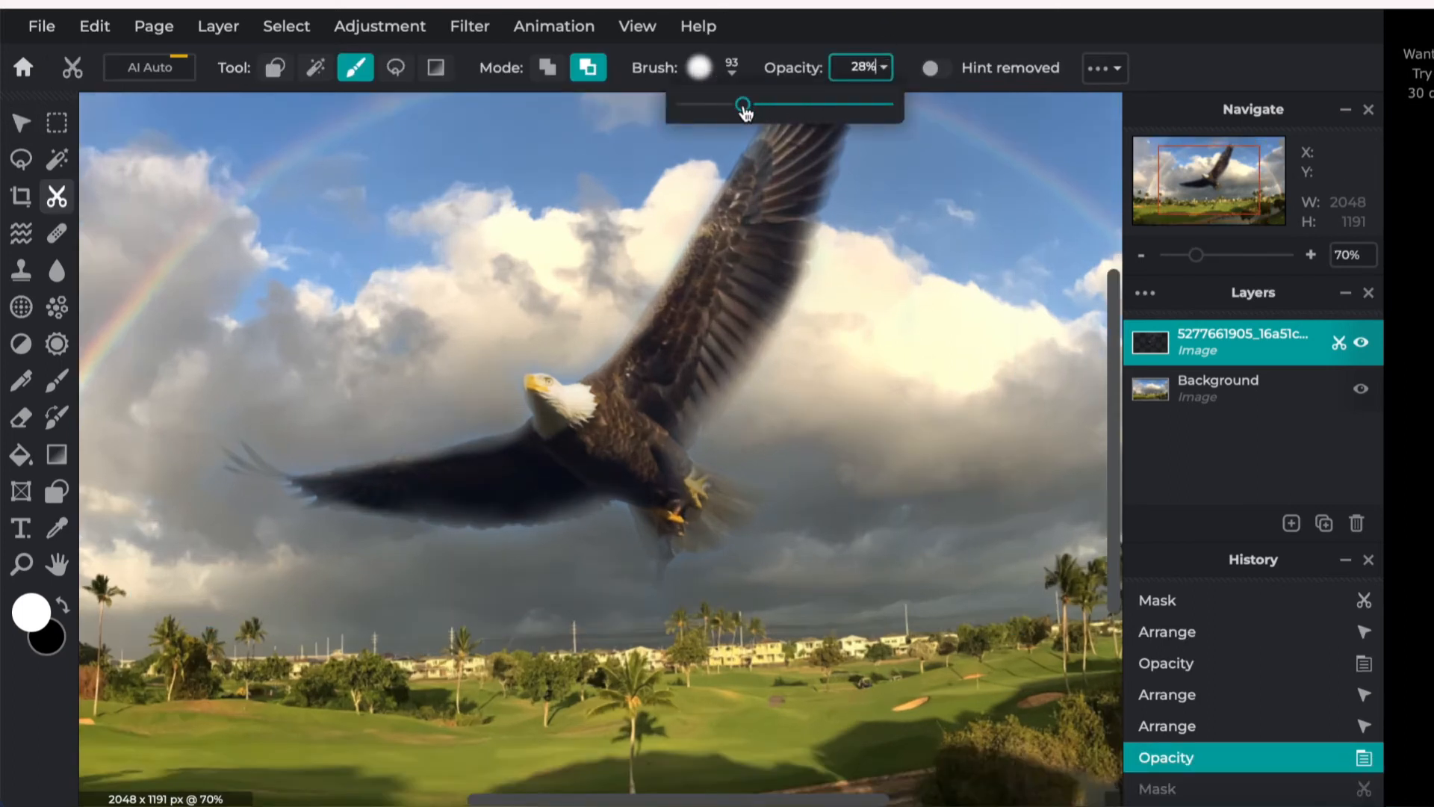
drag(890, 345, 773, 343)
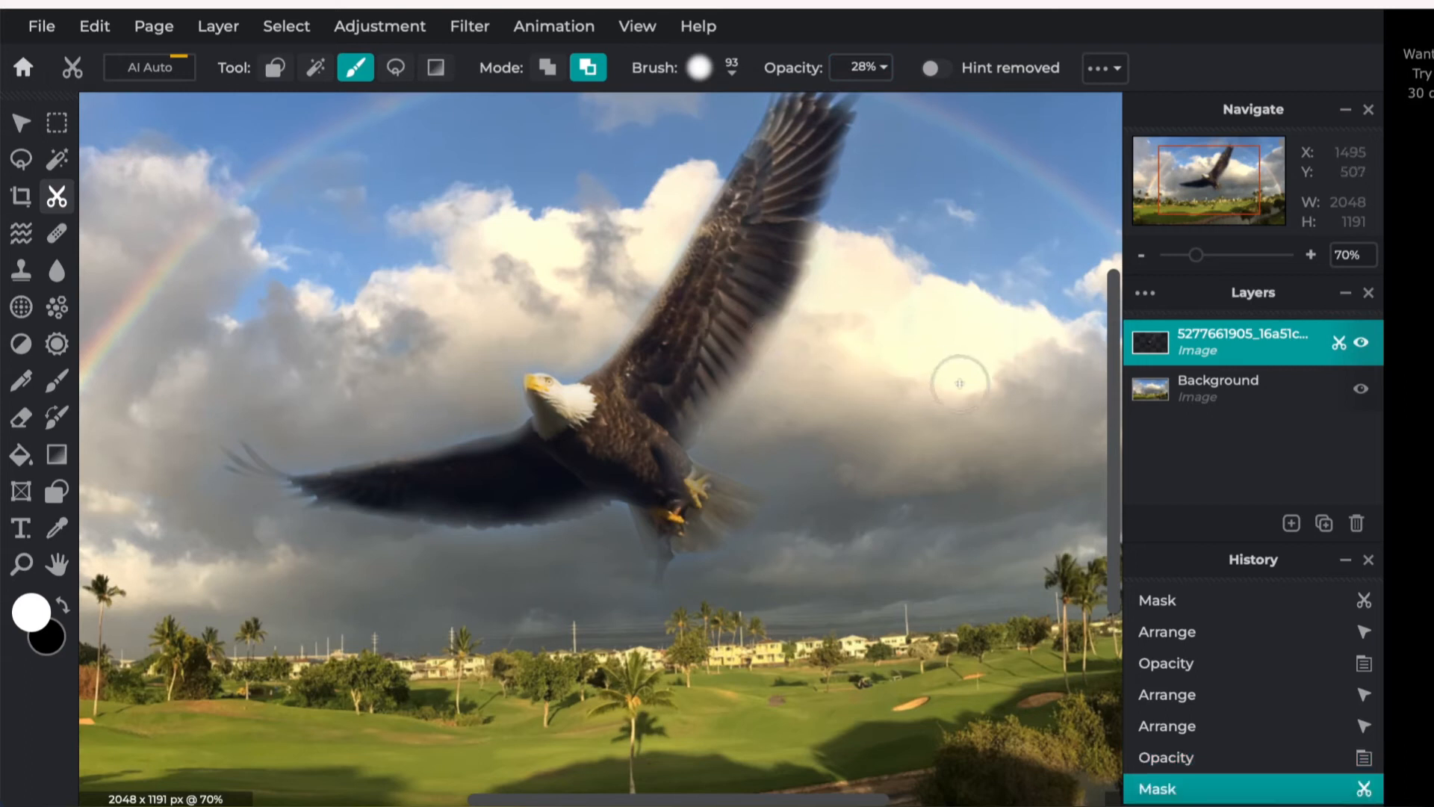
click(752, 397)
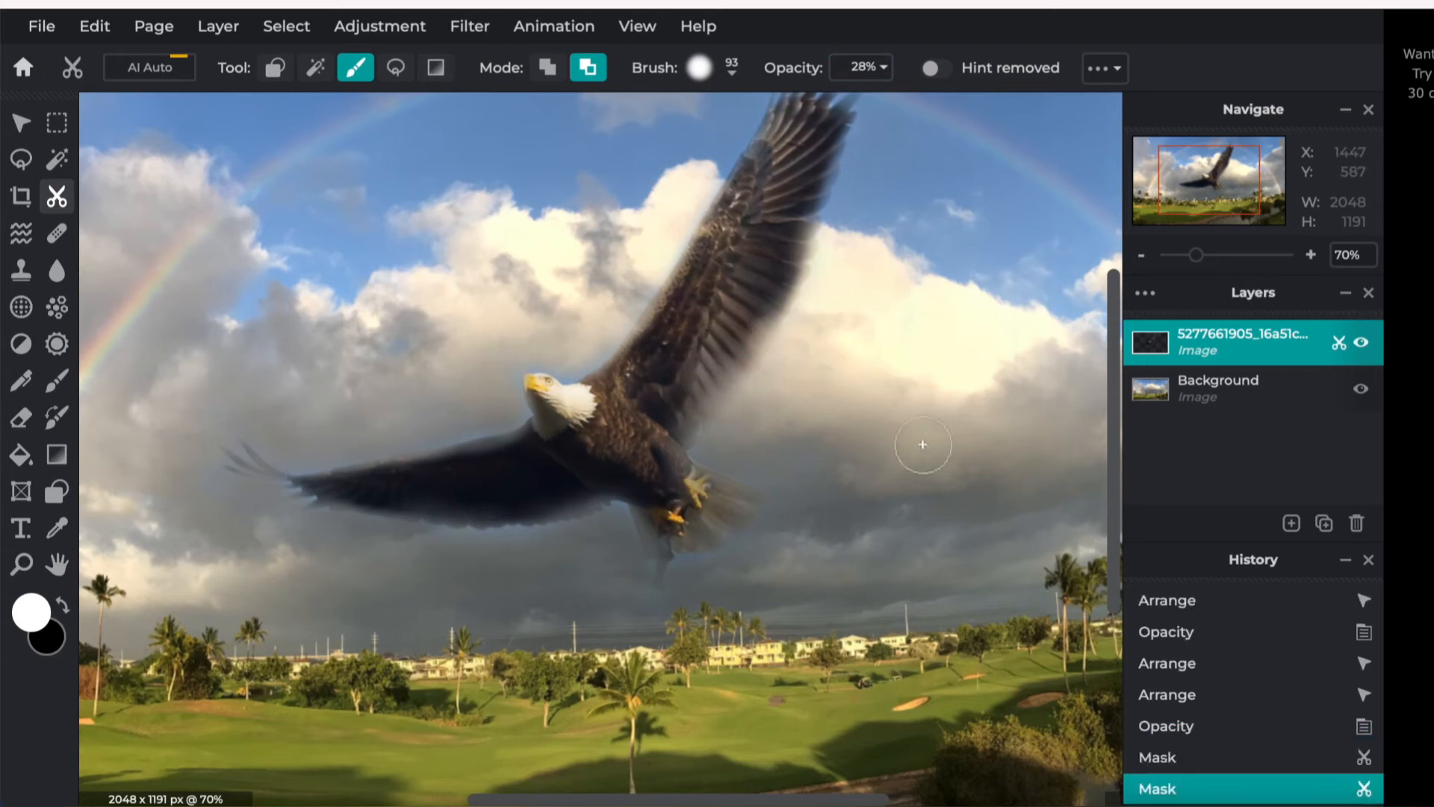
click(717, 440)
Fade the fringe beneath the eagle's body and along the lower edge of the outstretched wing with the Cutout brush.
click(586, 543)
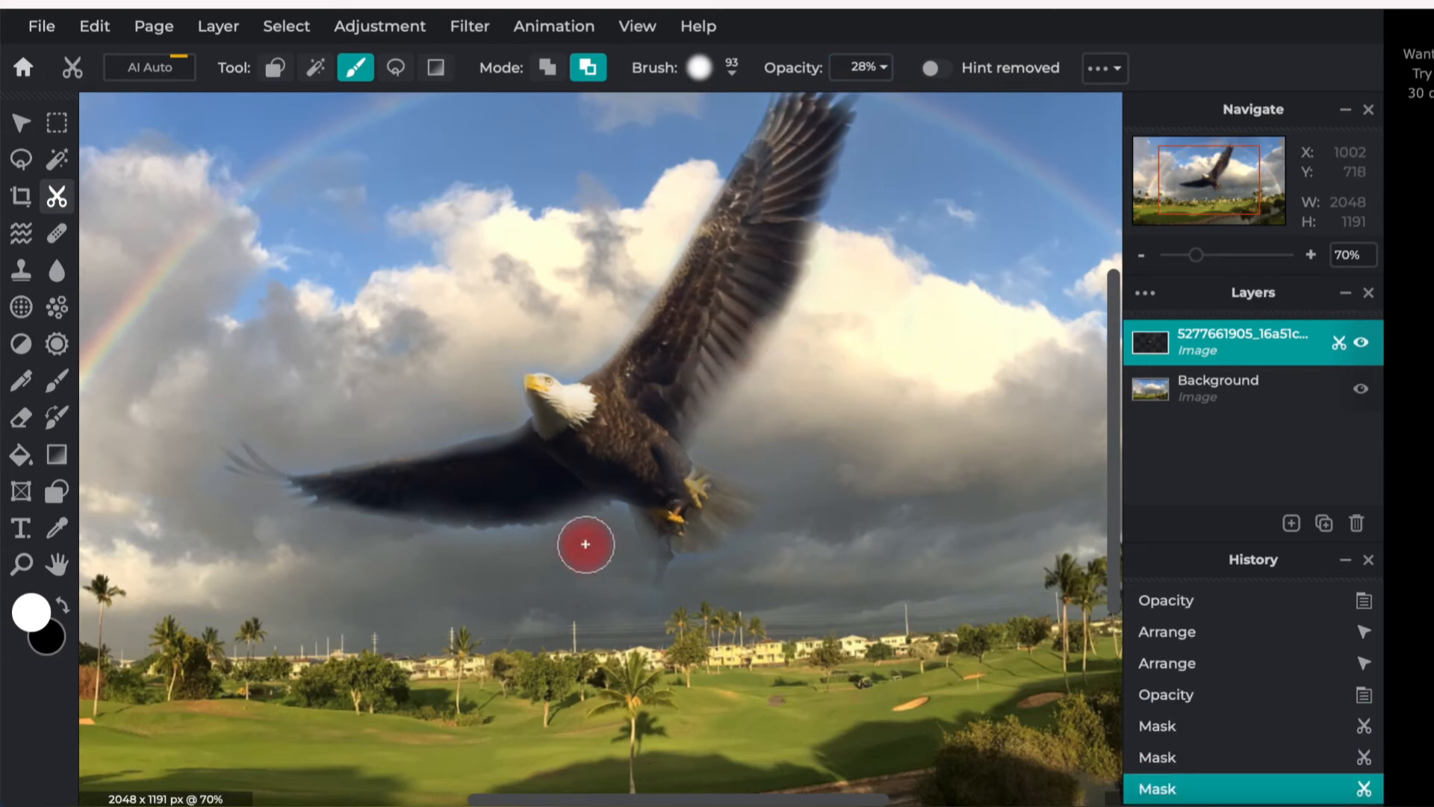
click(583, 528)
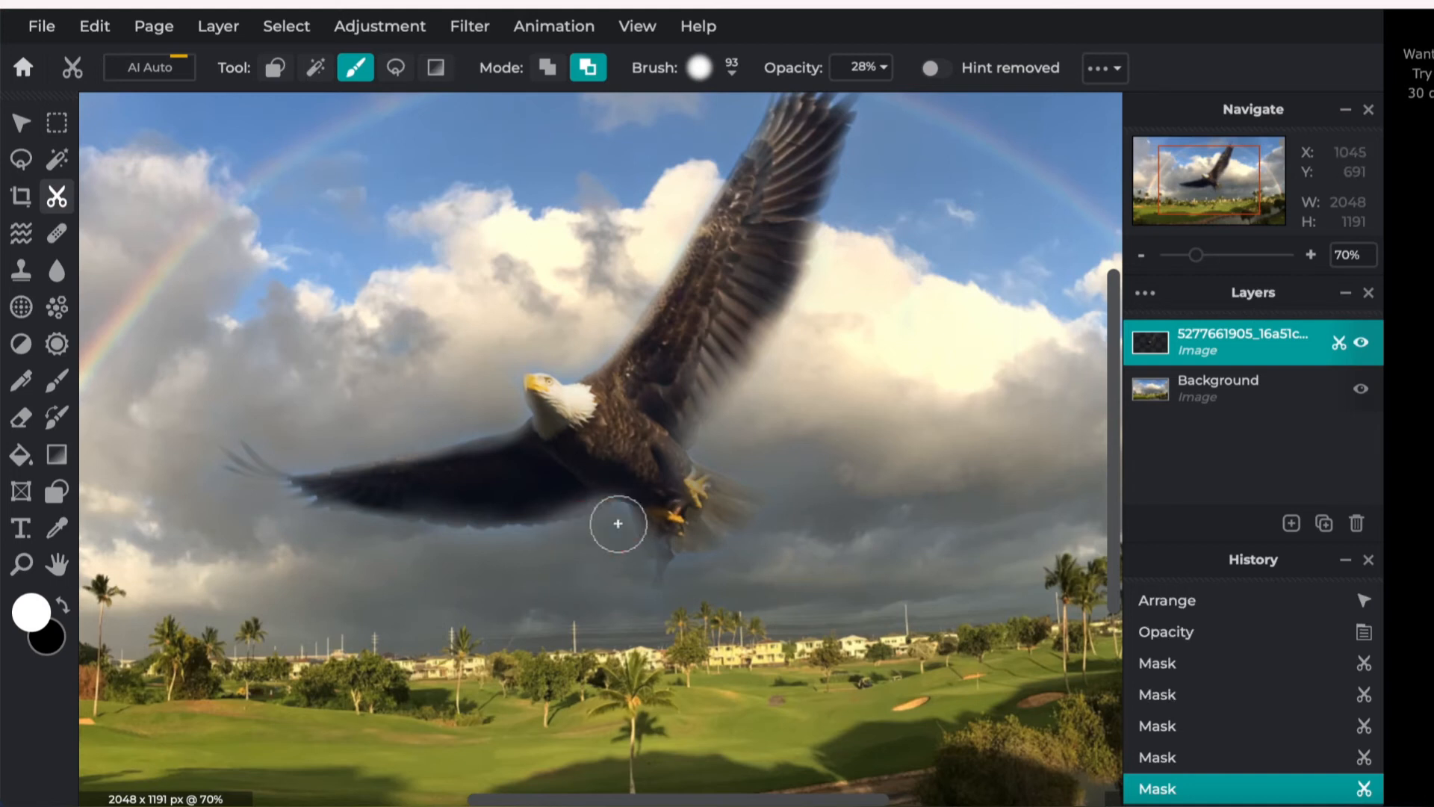
click(620, 519)
click(456, 531)
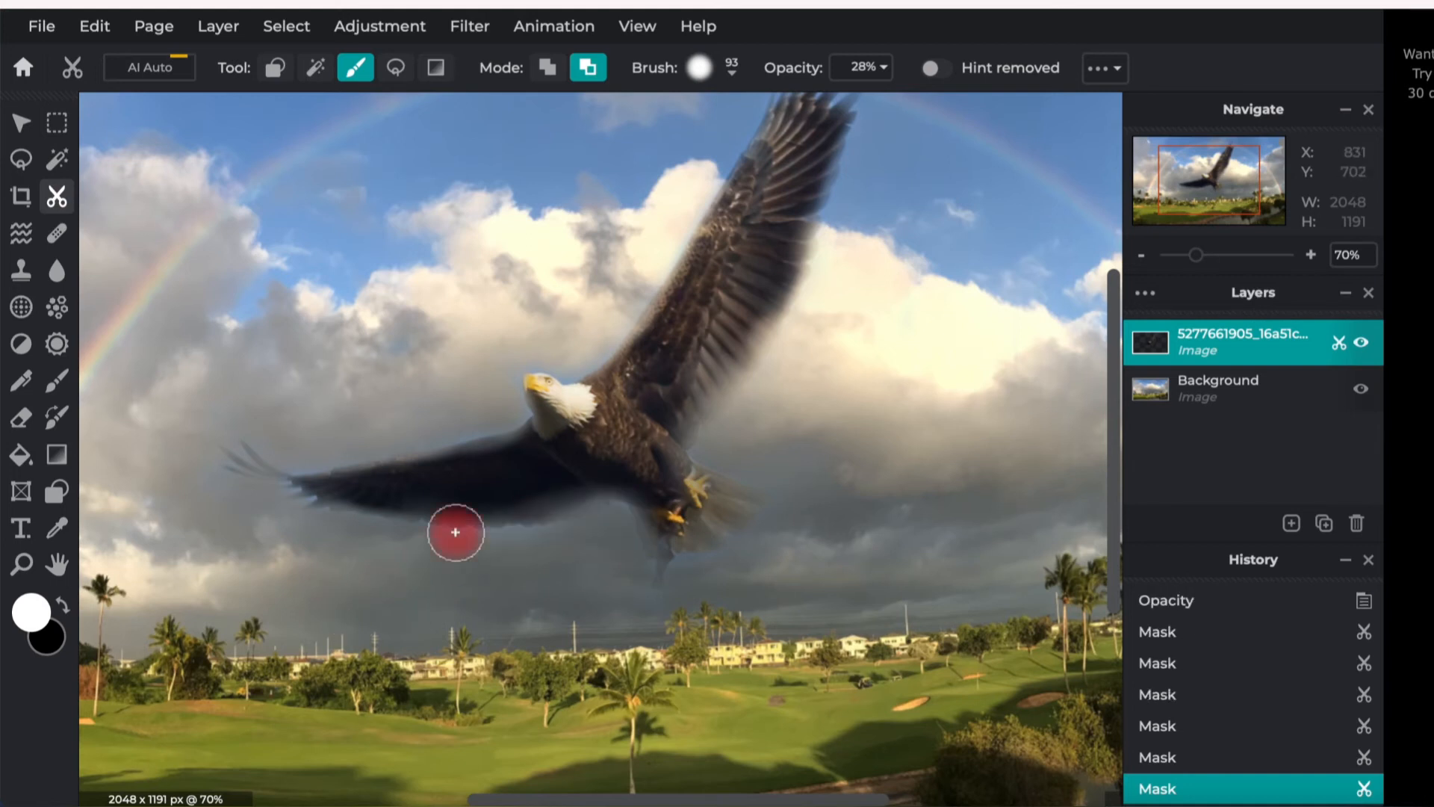
mouse_move(456, 532)
mouse_down()
mouse_move(299, 498)
mouse_move(303, 468)
mouse_move(463, 458)
mouse_up()
Soften the outstretched wing's upper edge, underside and tip feathers, and the fringe between the head and raised wing.
drag(538, 410, 327, 425)
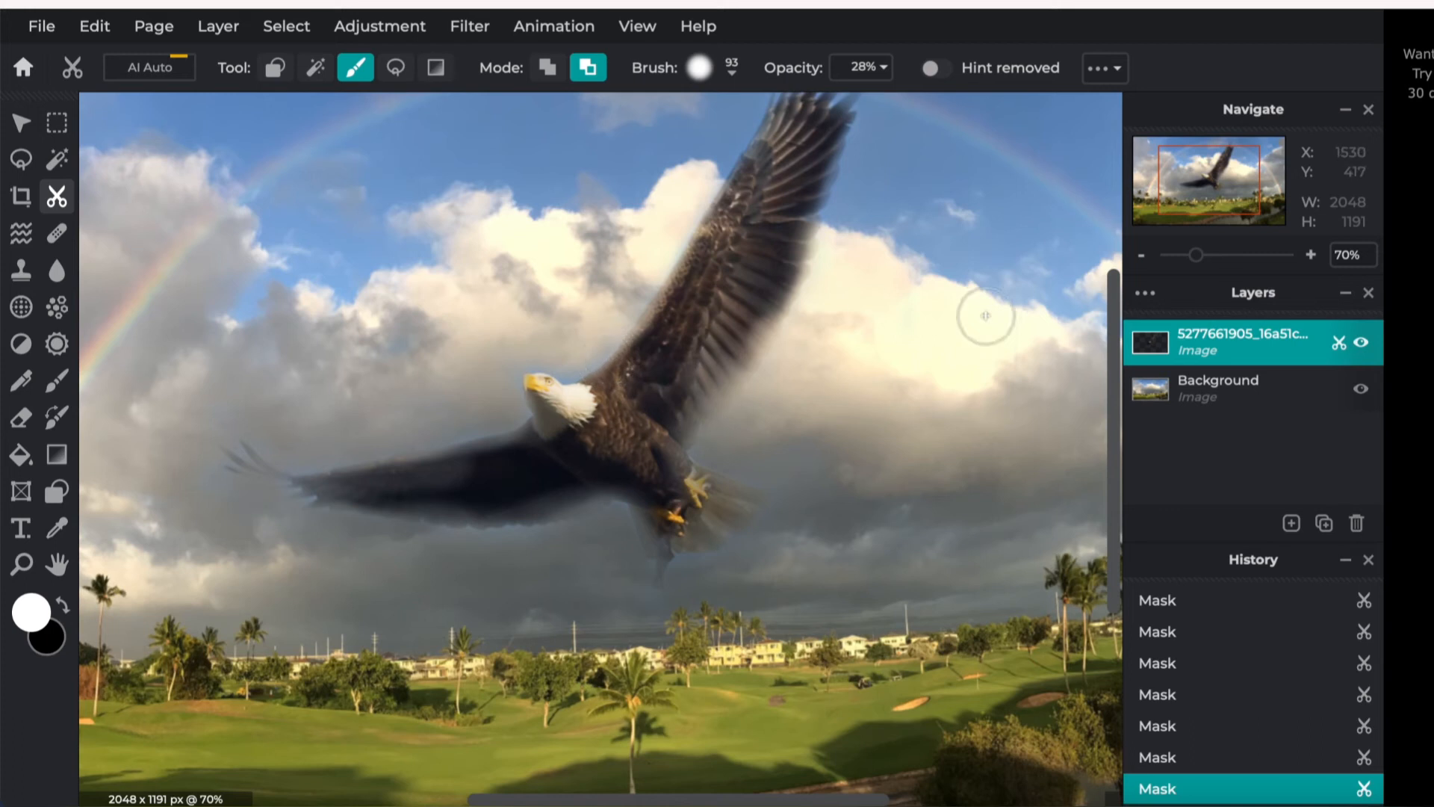
mouse_move(429, 521)
mouse_down()
mouse_move(410, 522)
mouse_move(622, 529)
mouse_up()
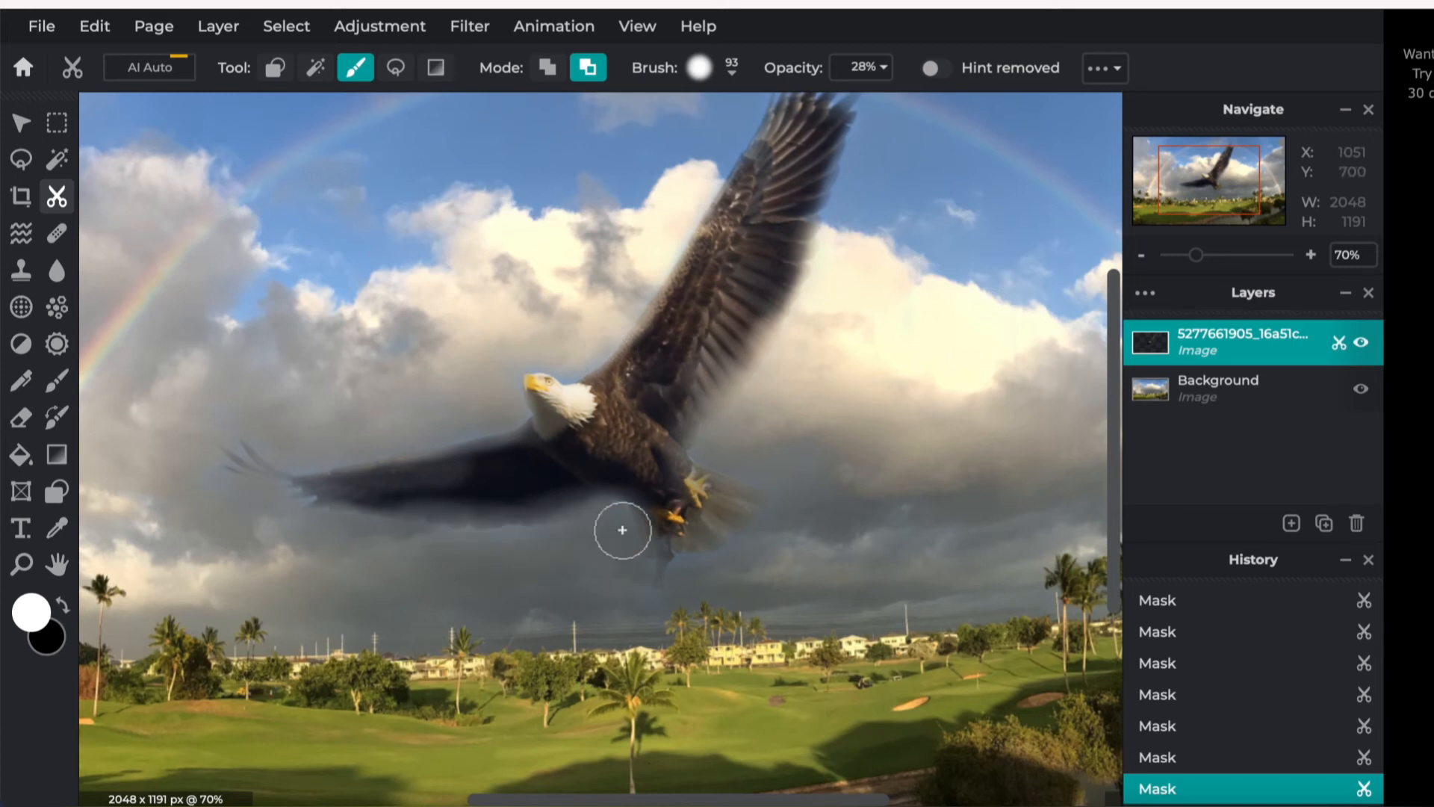
drag(631, 333, 566, 358)
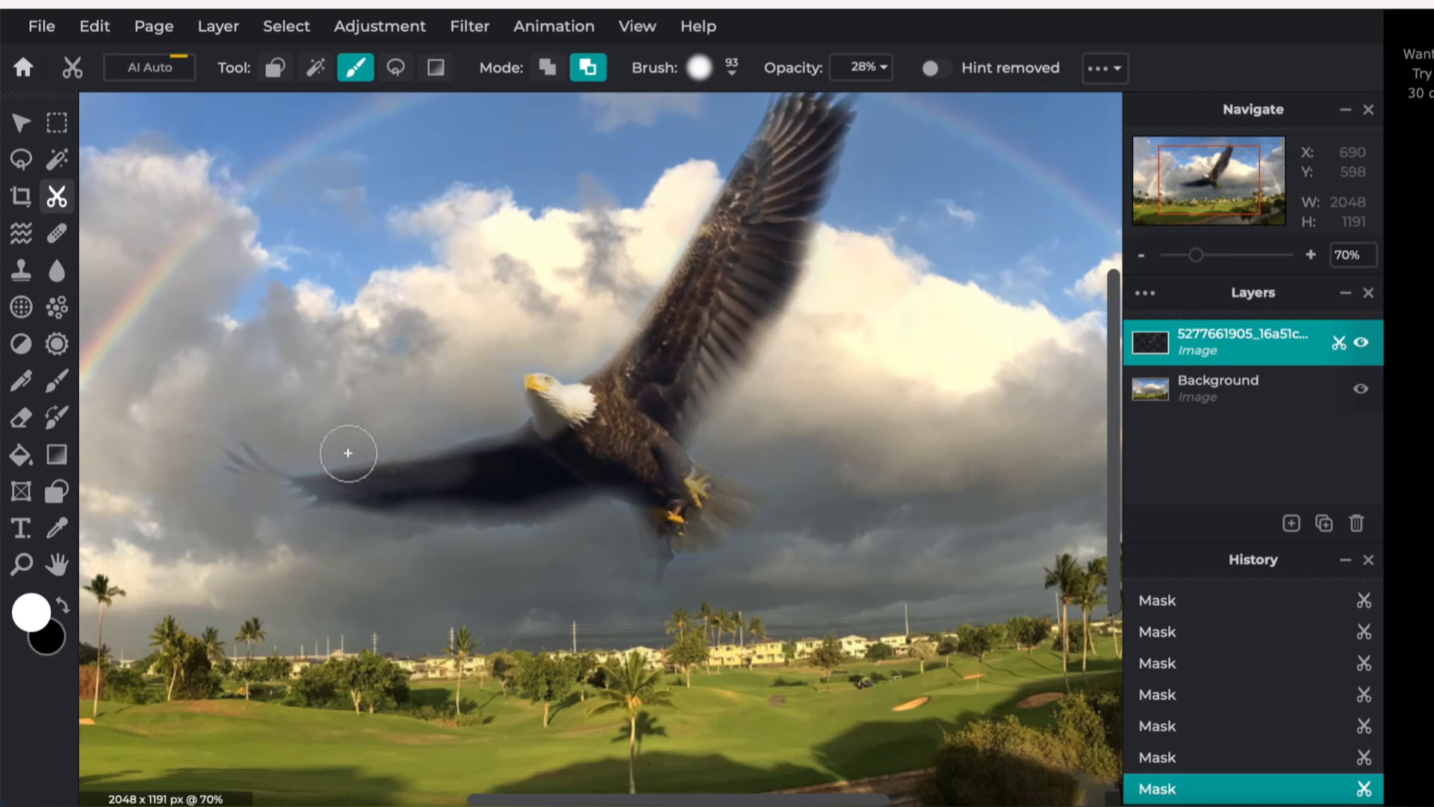
drag(332, 457, 237, 468)
Shift the background photo left to X -163, Y -27, and move the eagle layer to X 215, Y 0.
click(21, 122)
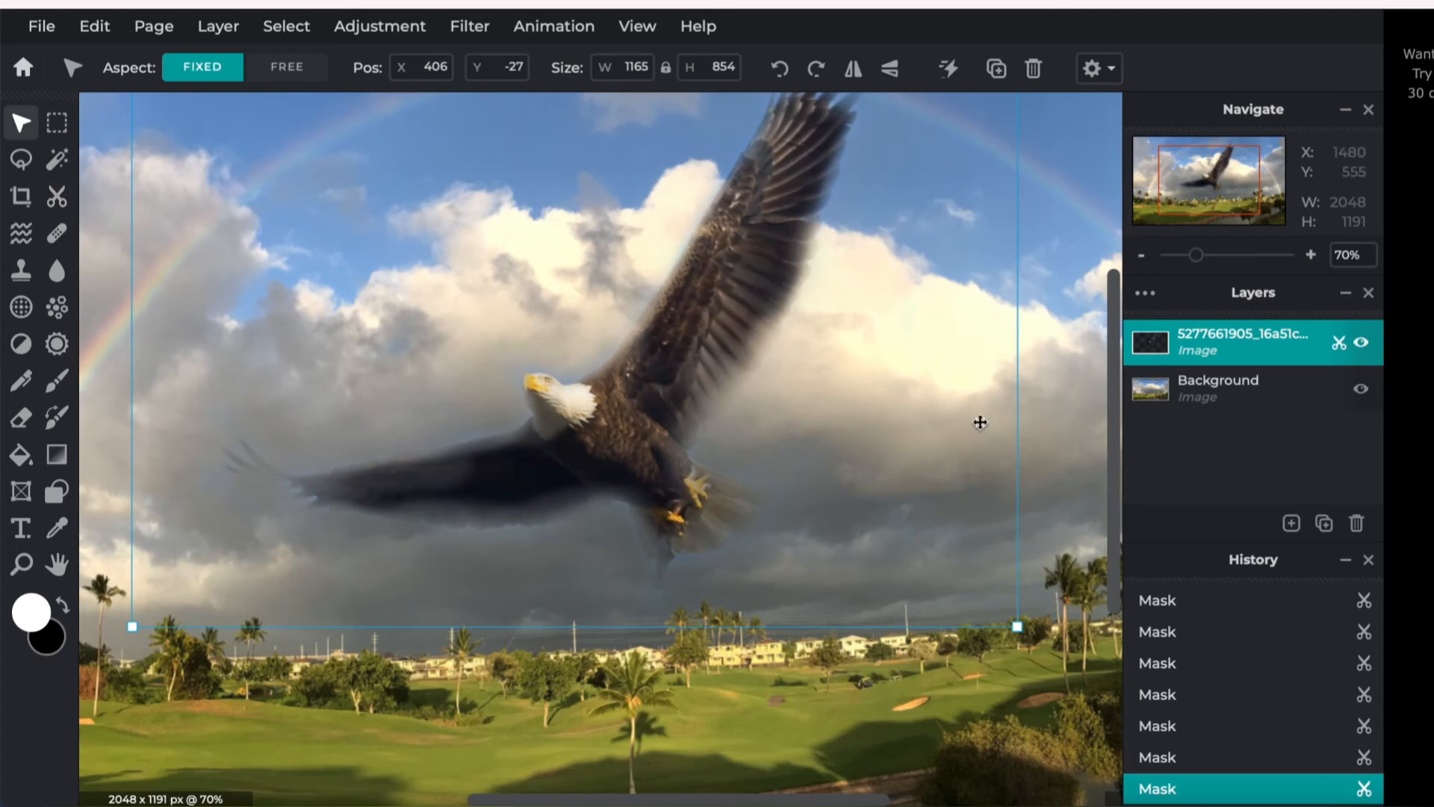
scroll(1119, 366, up, 3)
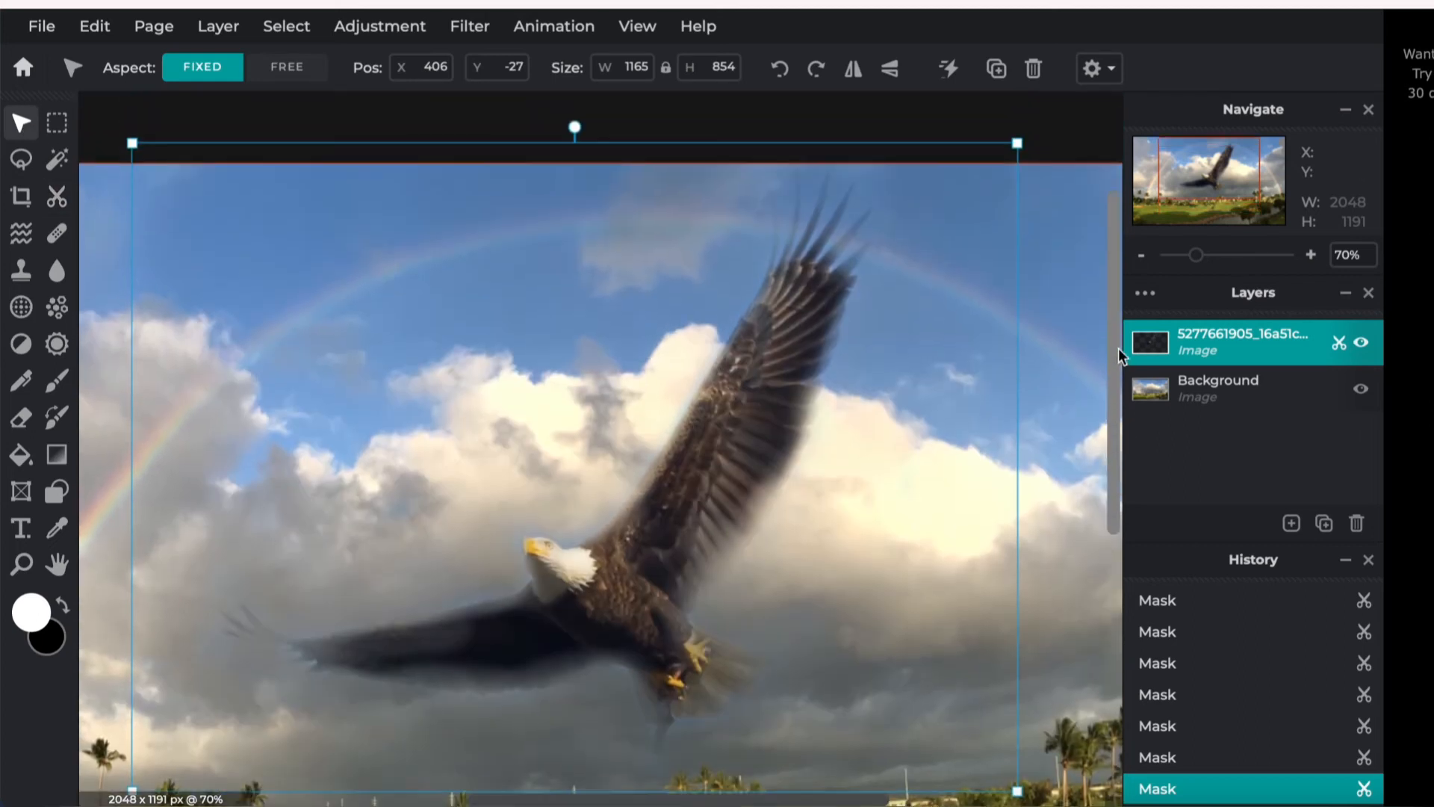
scroll(1119, 355, down, 1)
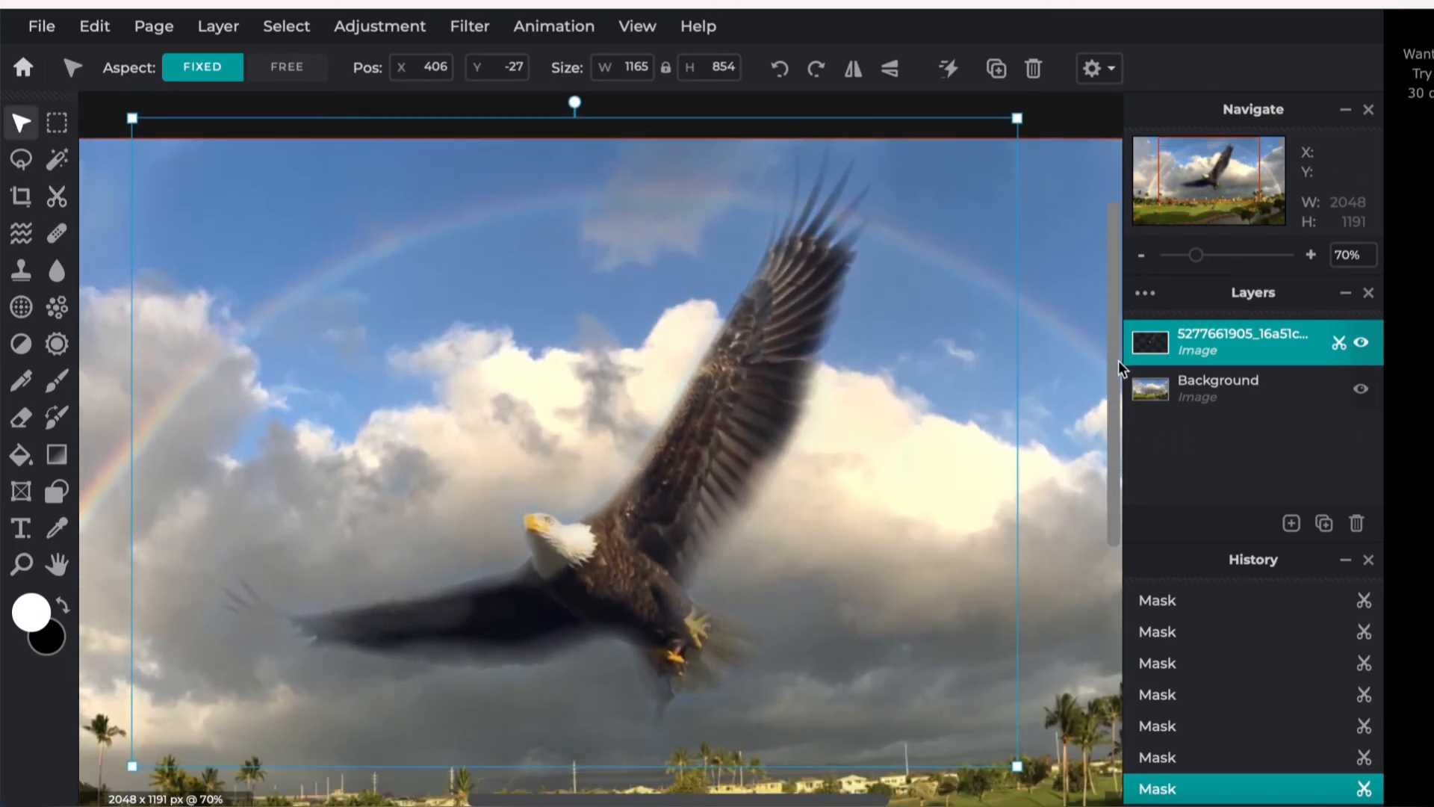
scroll(1119, 366, down, 2)
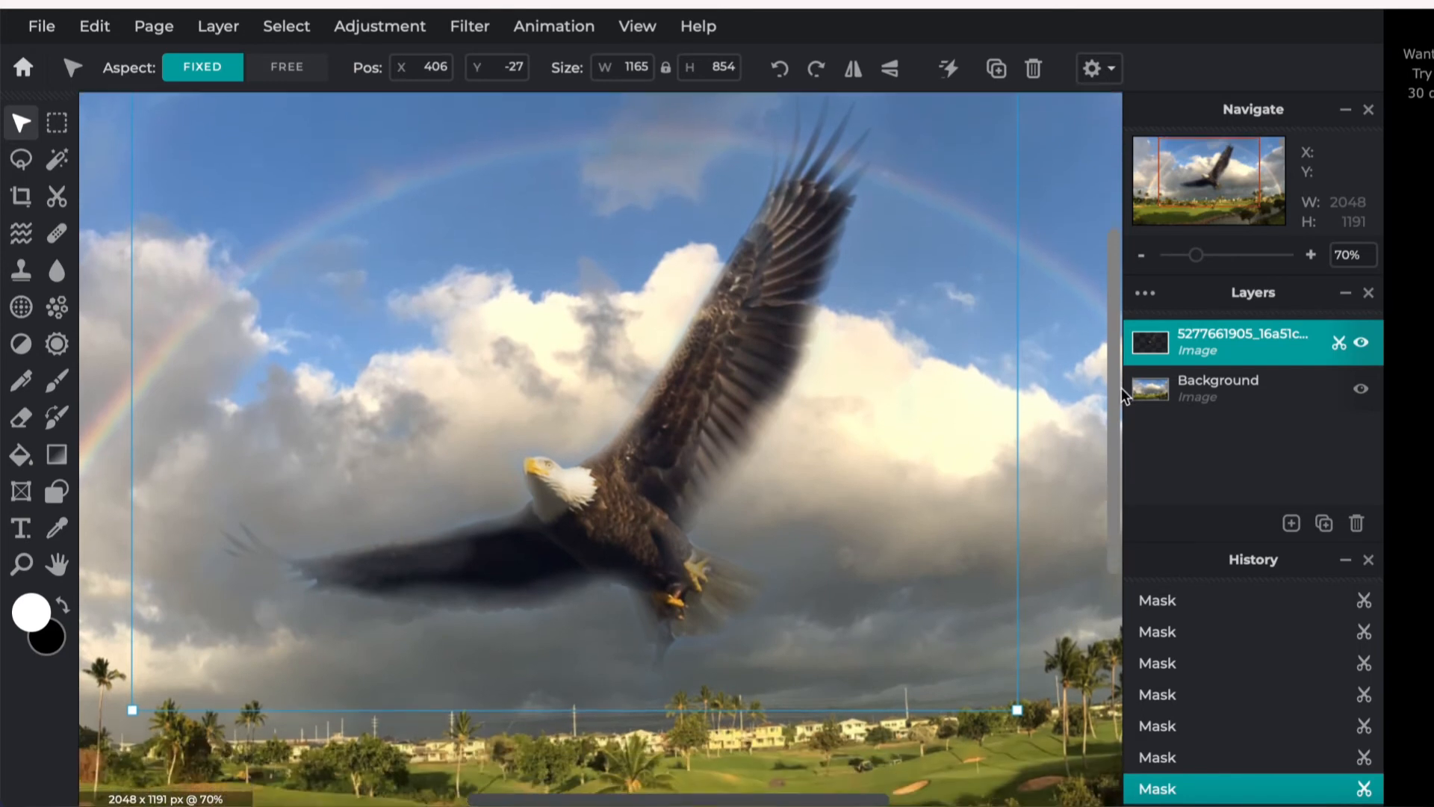
scroll(1120, 385, up, 1)
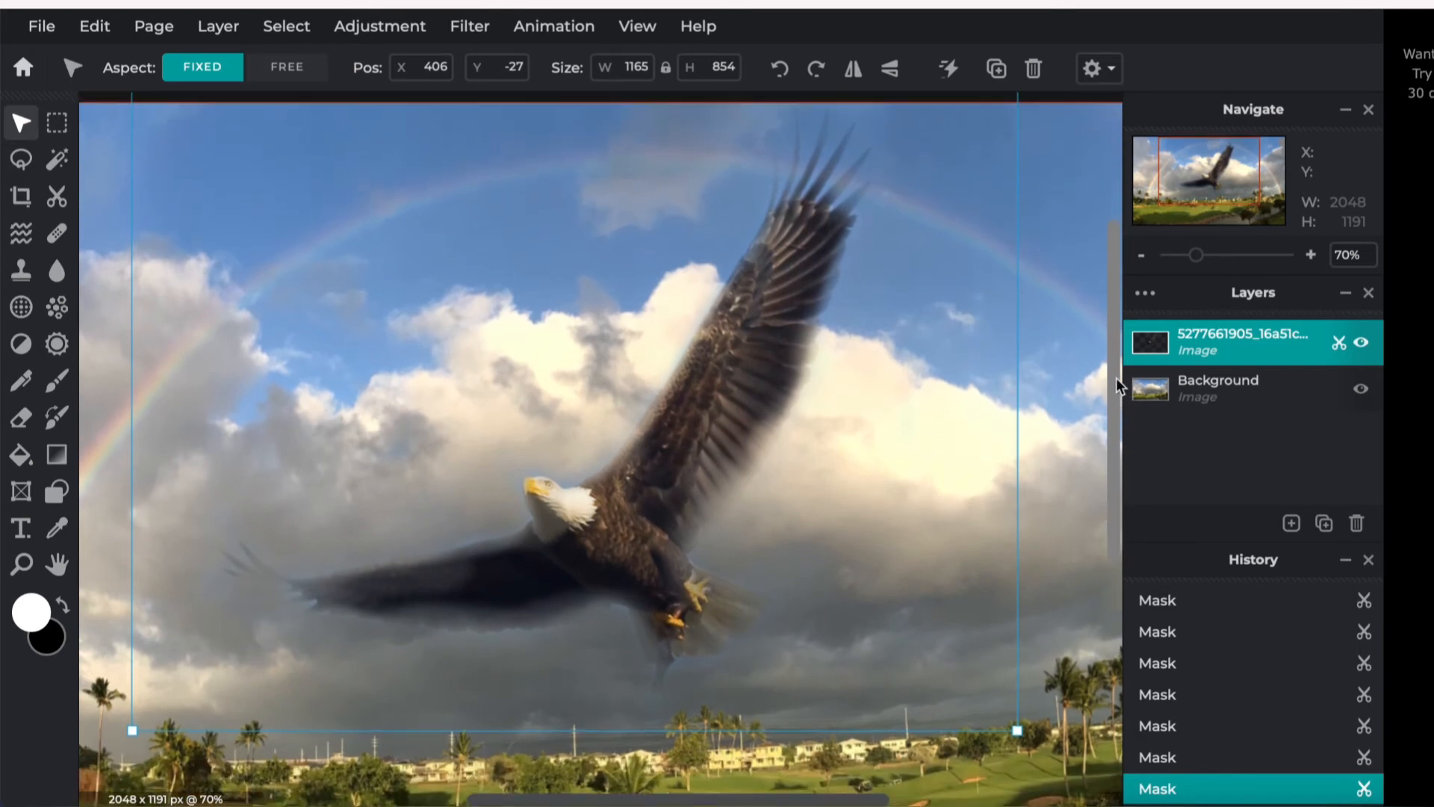
click(938, 294)
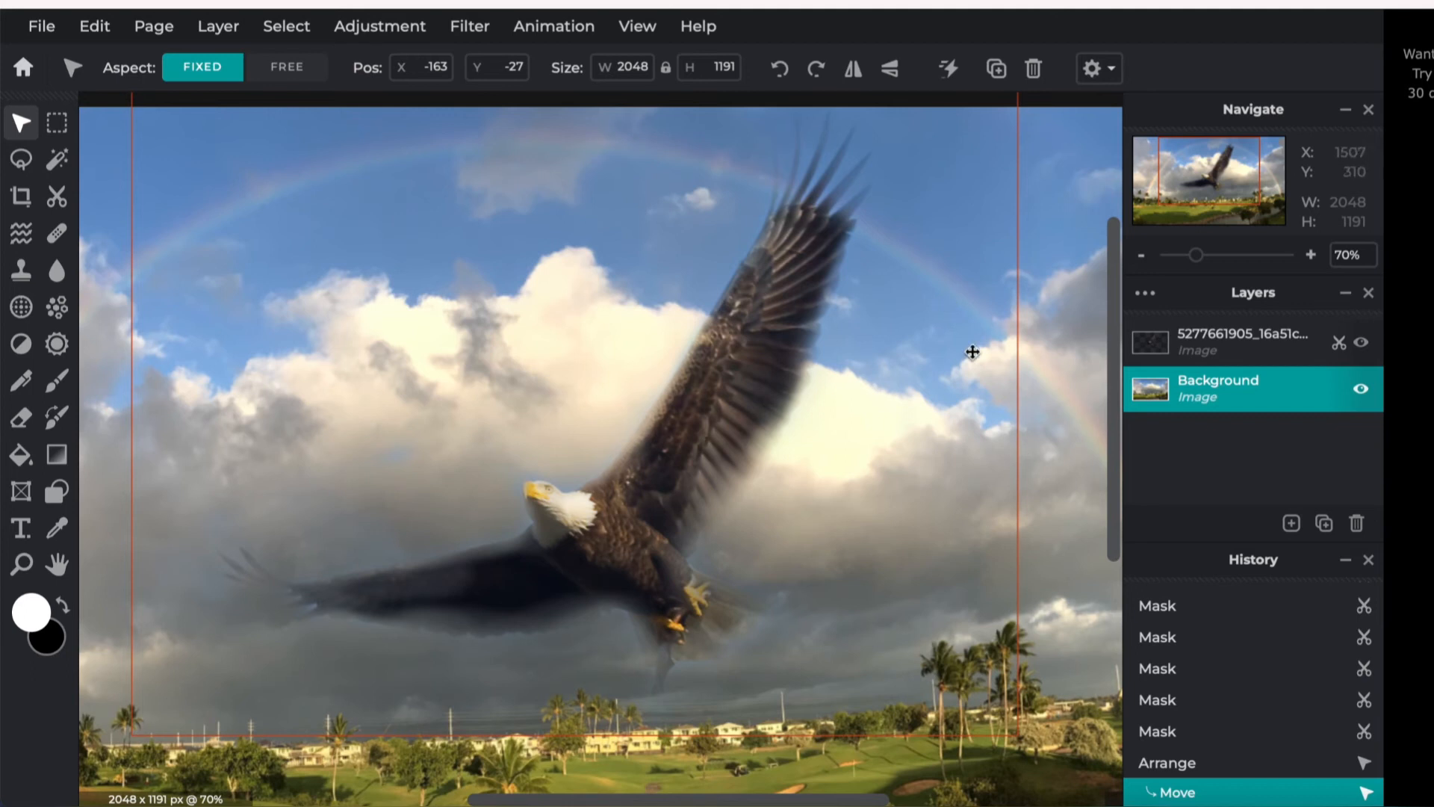
drag(971, 363, 831, 391)
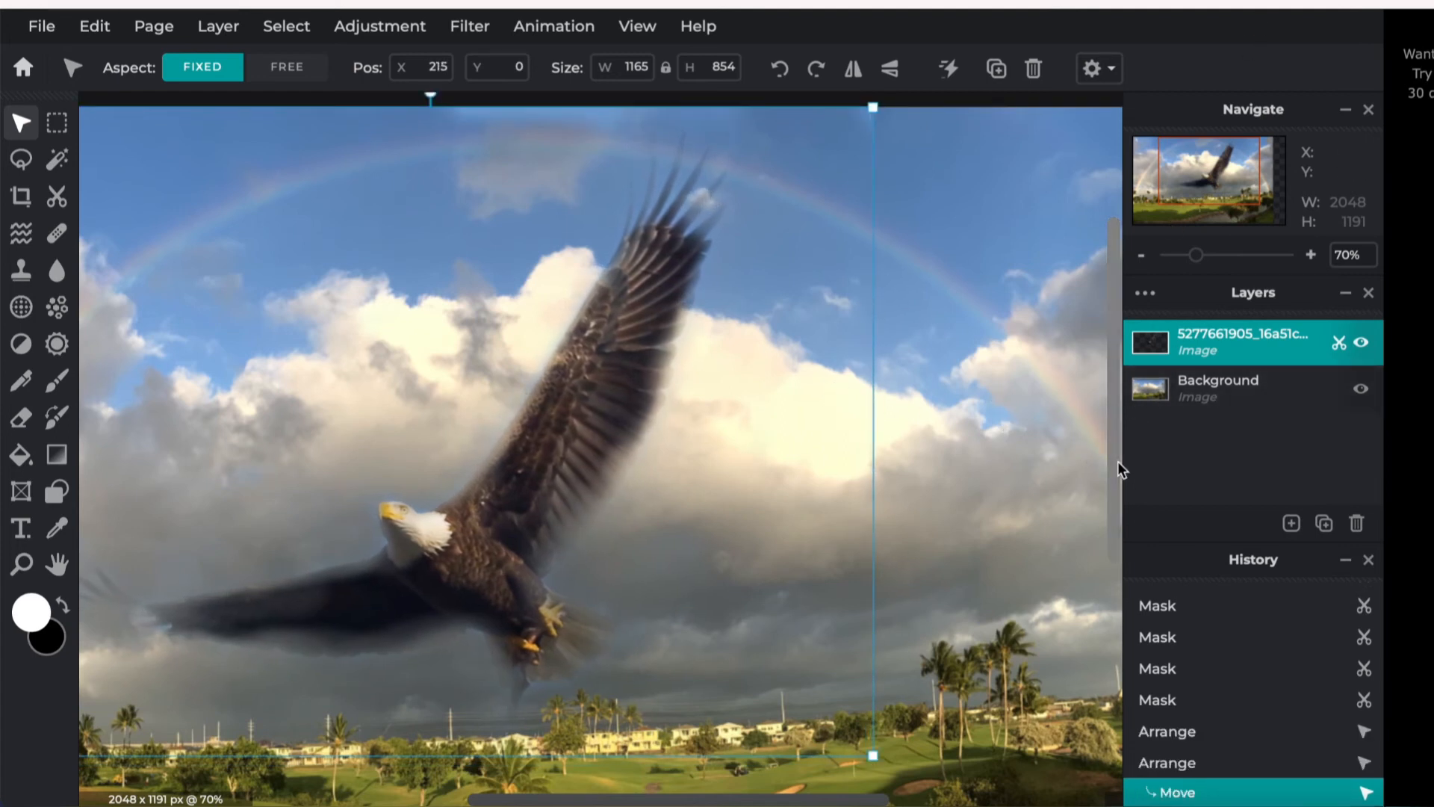
Move the background photo right and slightly down over the empty strip at the canvas's right edge.
drag(1118, 469, 1118, 526)
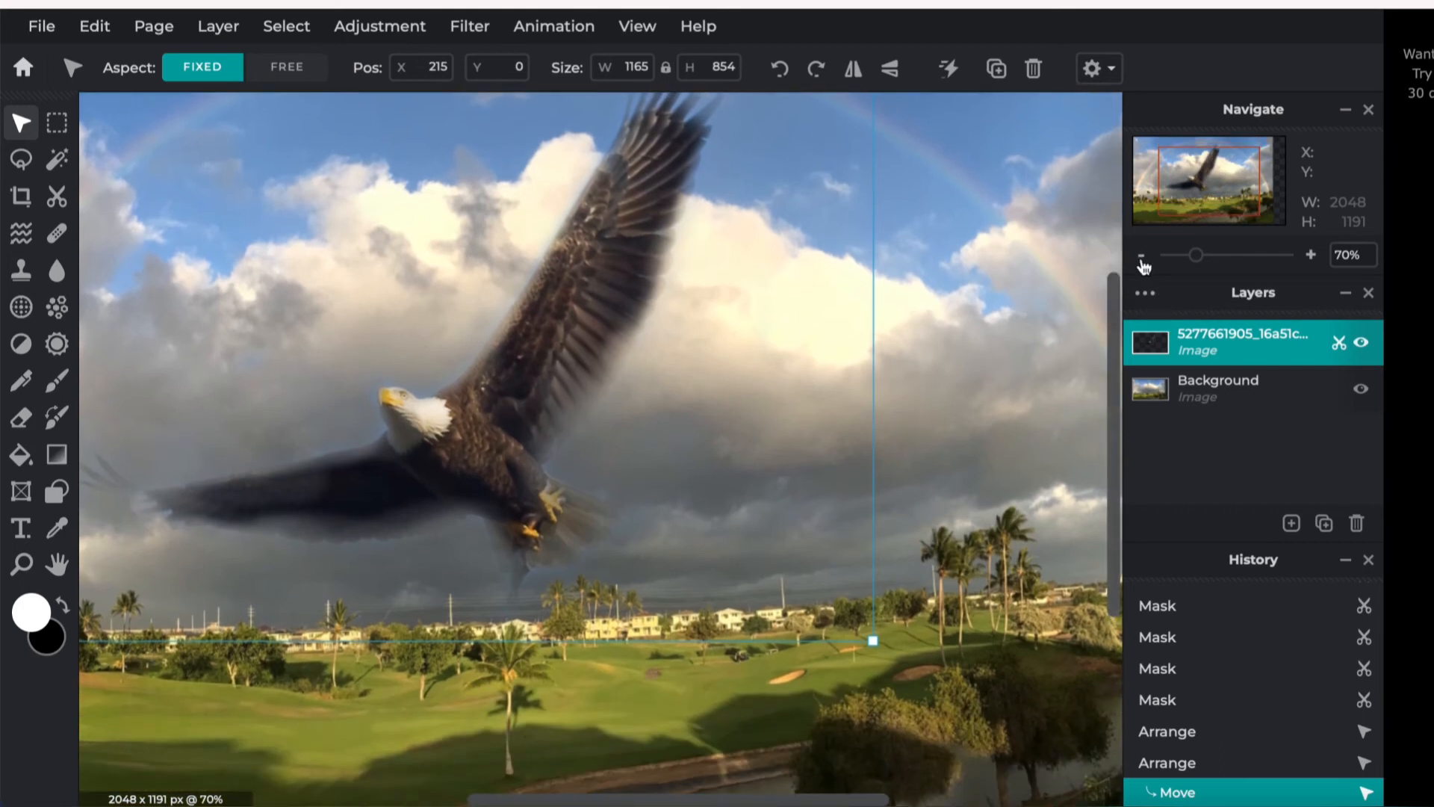
click(1143, 258)
click(1142, 258)
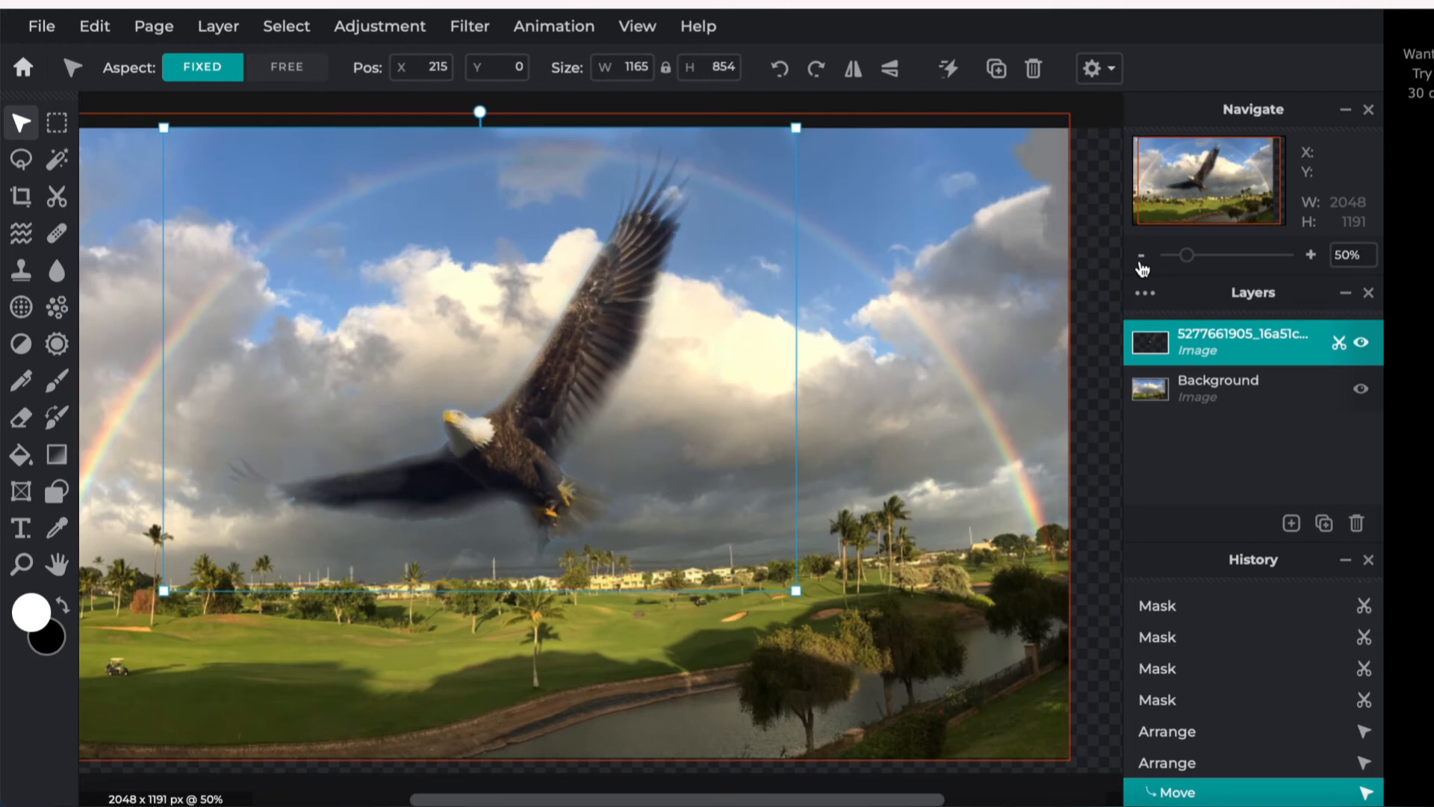
drag(959, 413, 1016, 433)
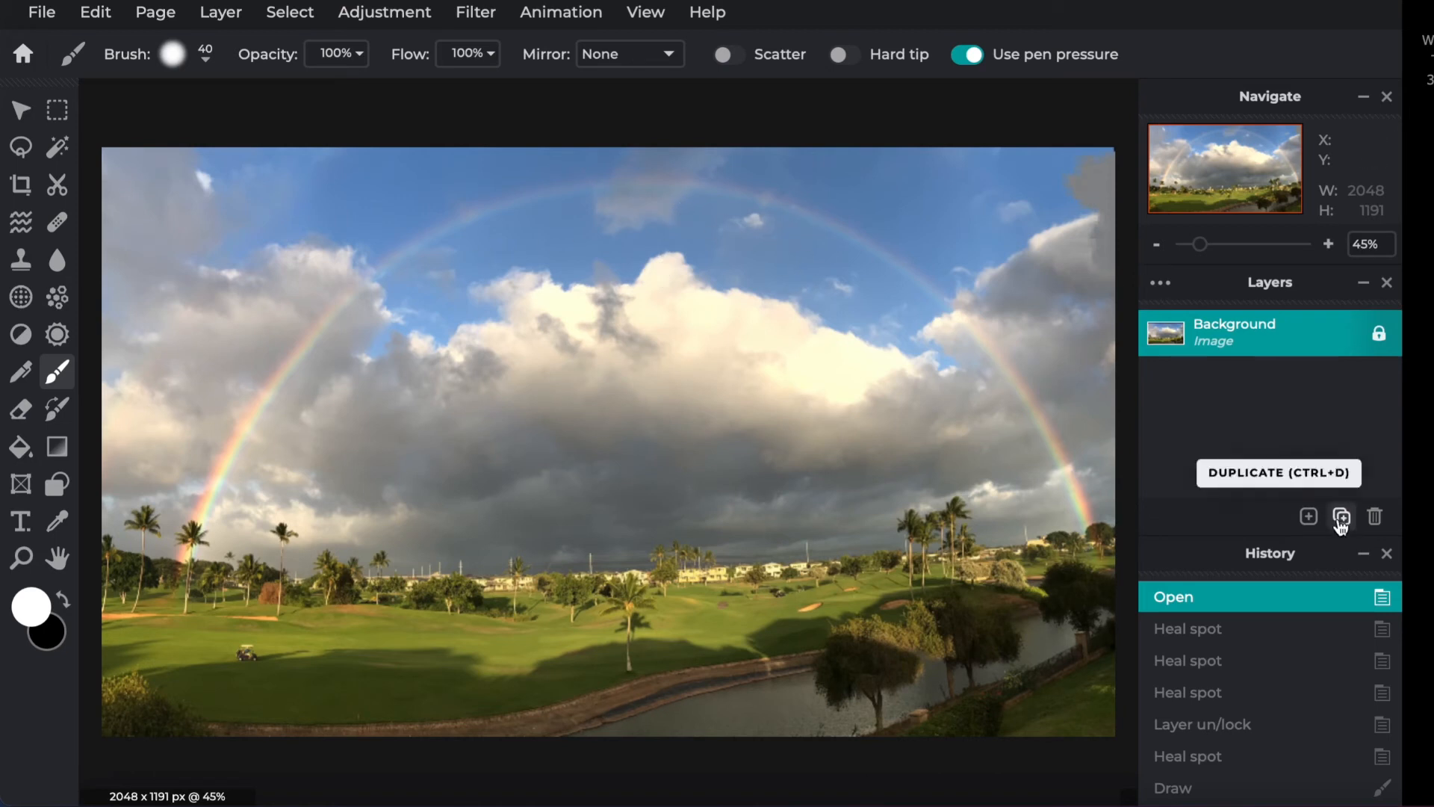
Add the red flower photo nature-blossom-plant-flower-petal-bloom-850685-pxhere.com.jpg from Downloads as a new image layer.
click(1308, 516)
click(1308, 516)
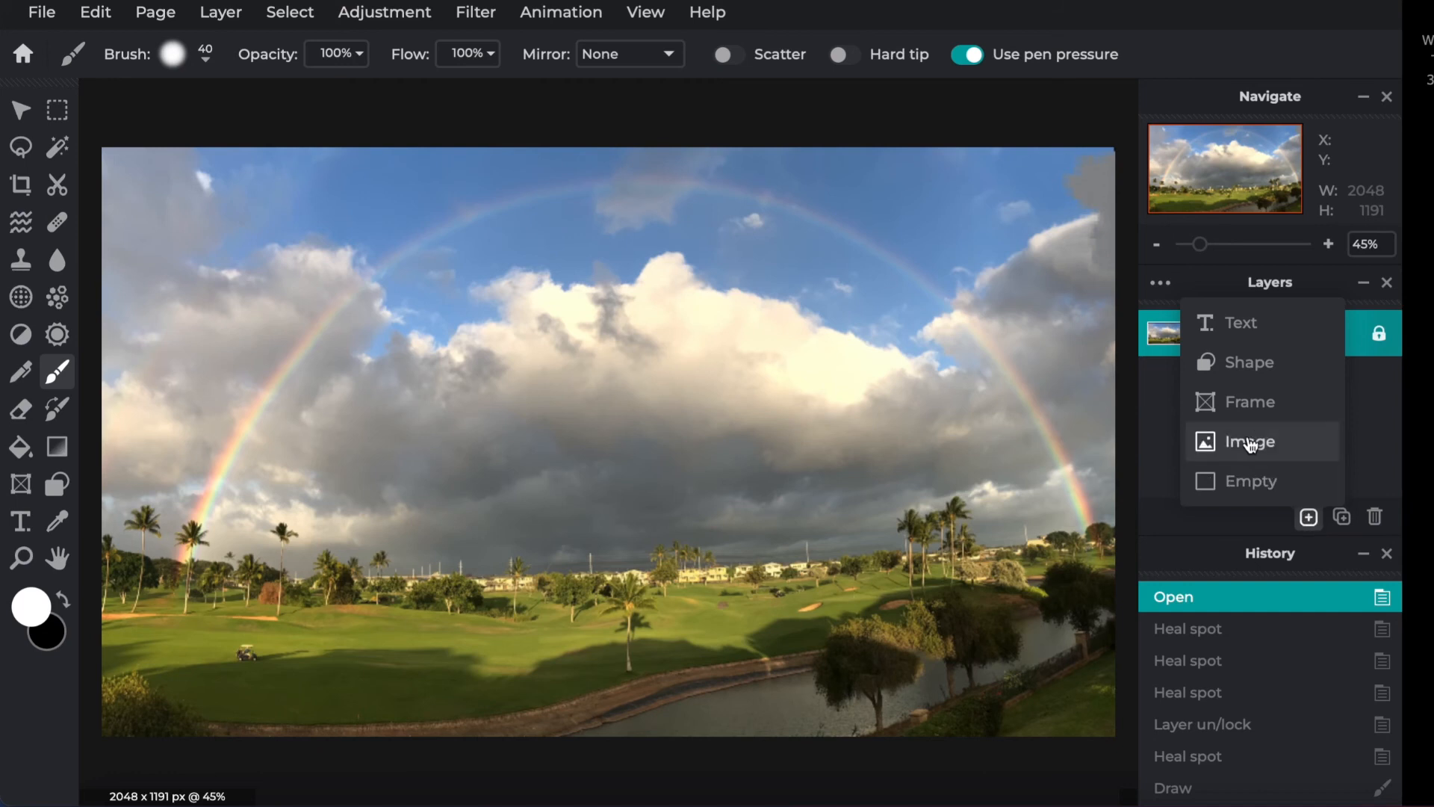
click(1250, 445)
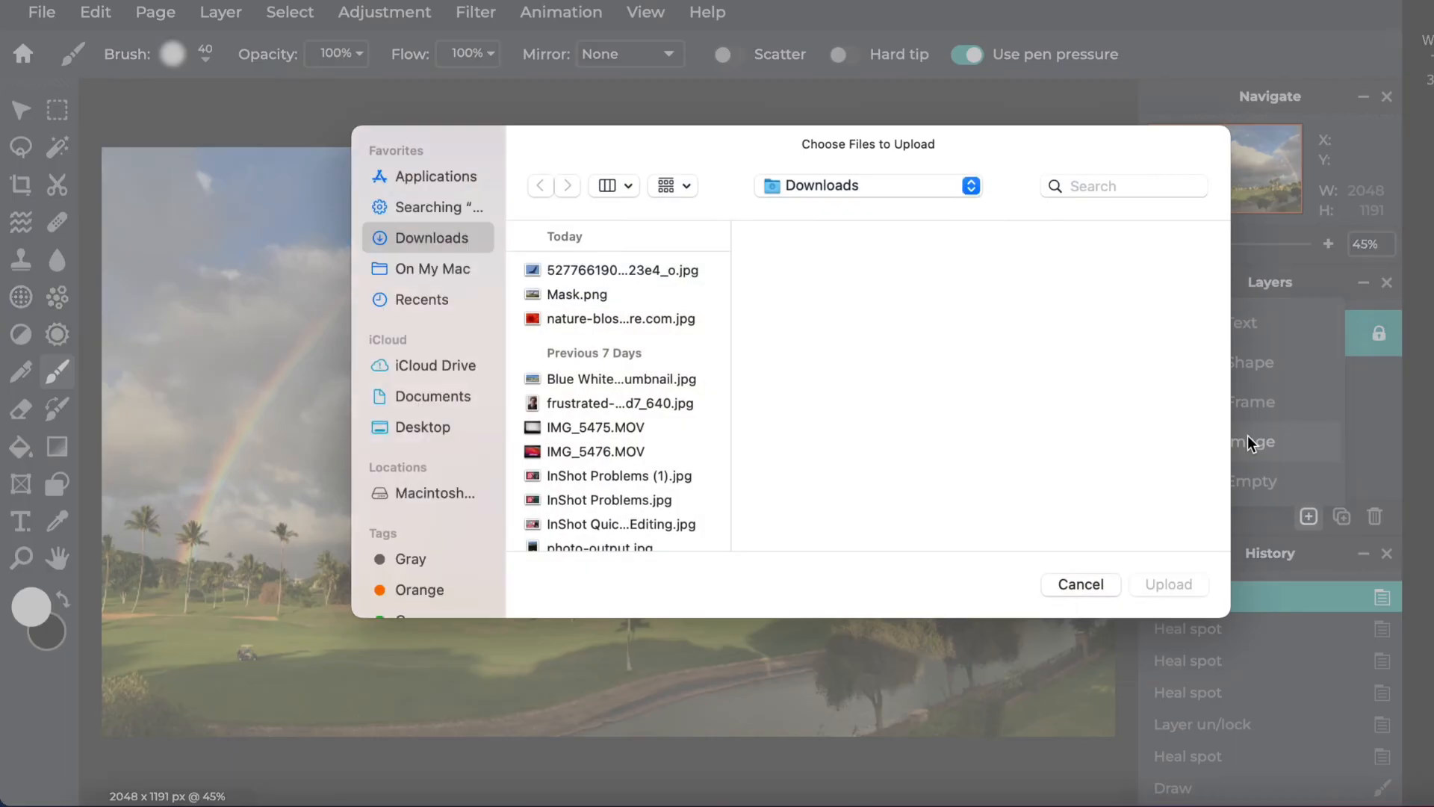
click(606, 320)
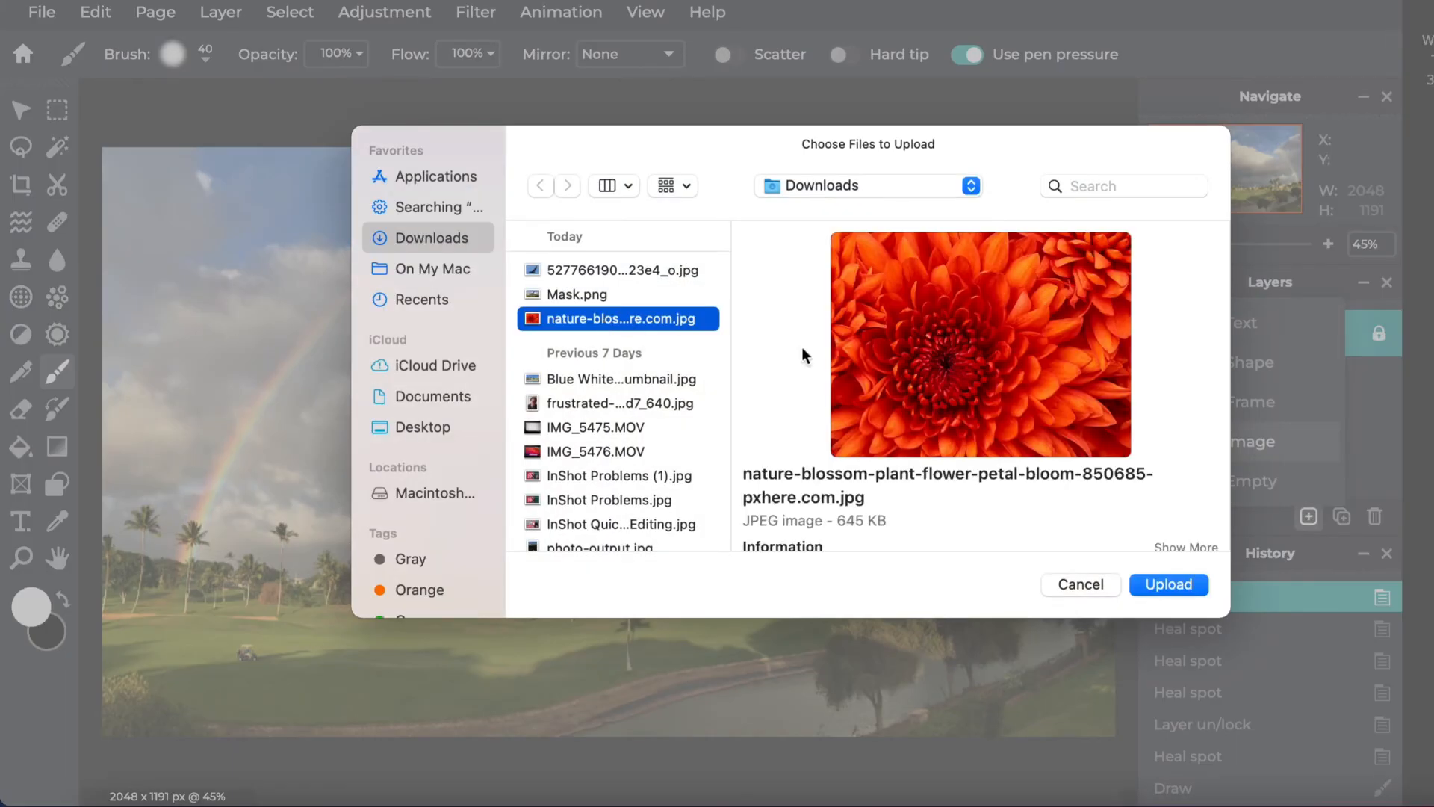
click(1169, 584)
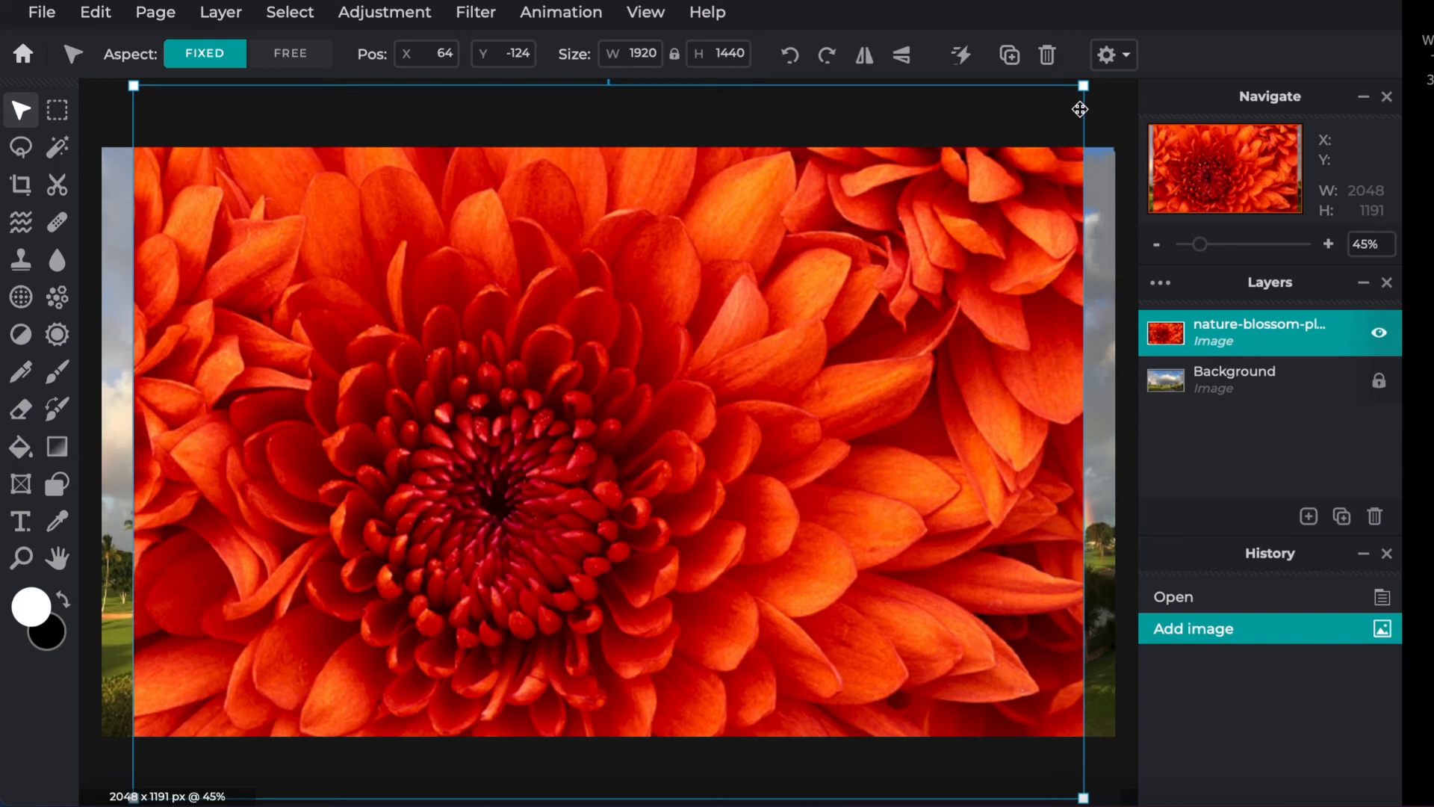
Scale the flower layer down to 1134 × 850 and place it in the canvas's upper-right corner at X 914, Y 0.
drag(1084, 86, 943, 301)
drag(752, 451, 737, 344)
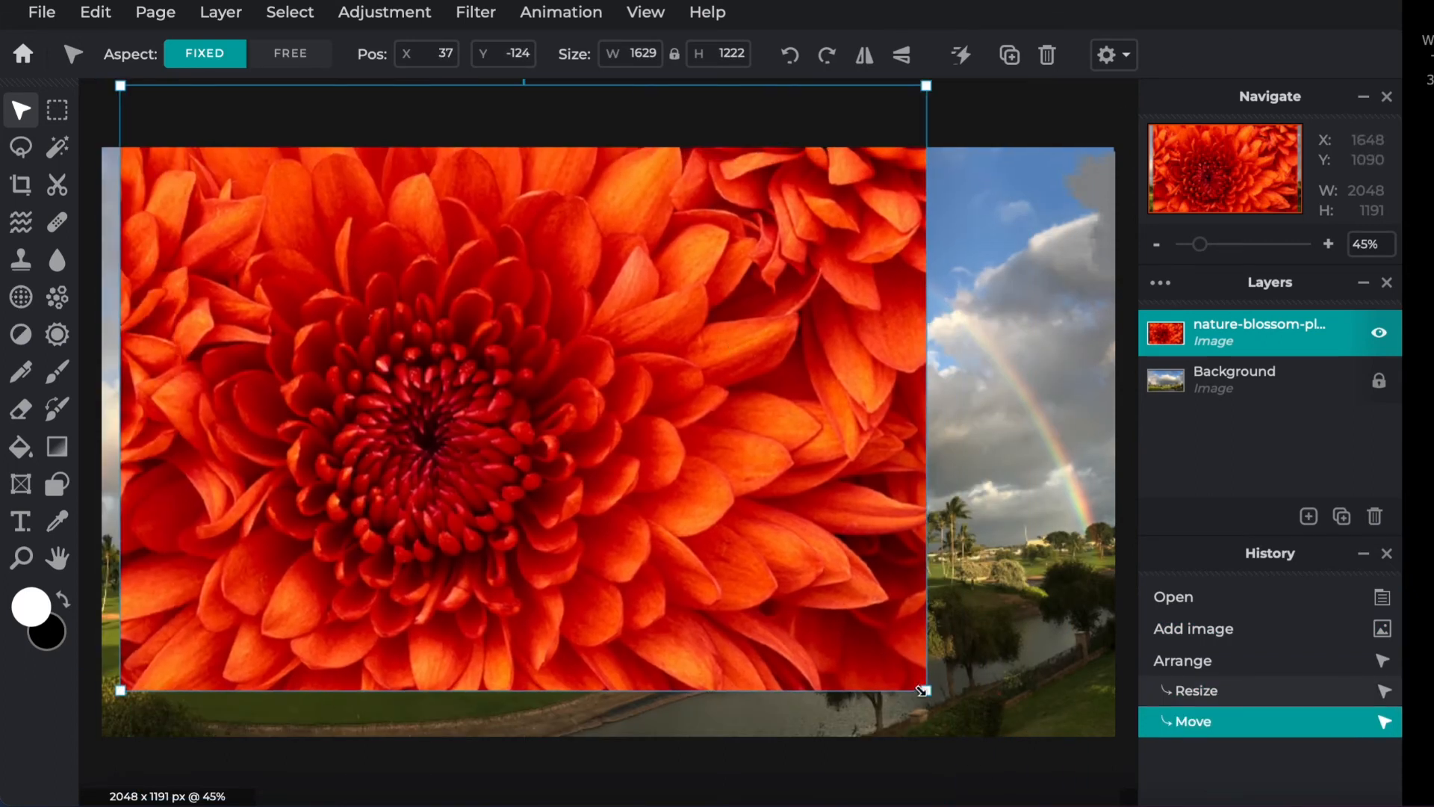
drag(923, 690, 756, 523)
drag(633, 382, 991, 439)
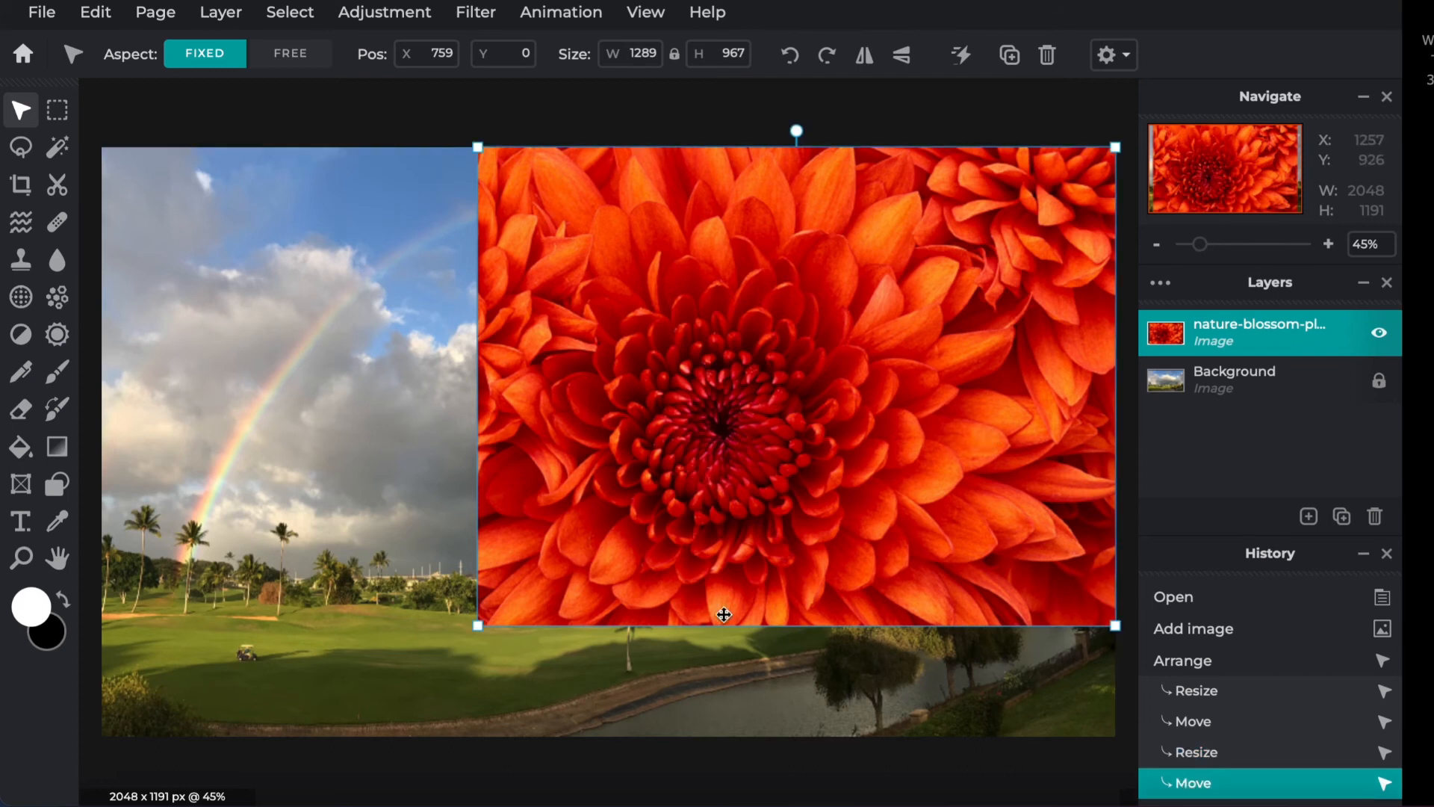
drag(477, 624, 571, 476)
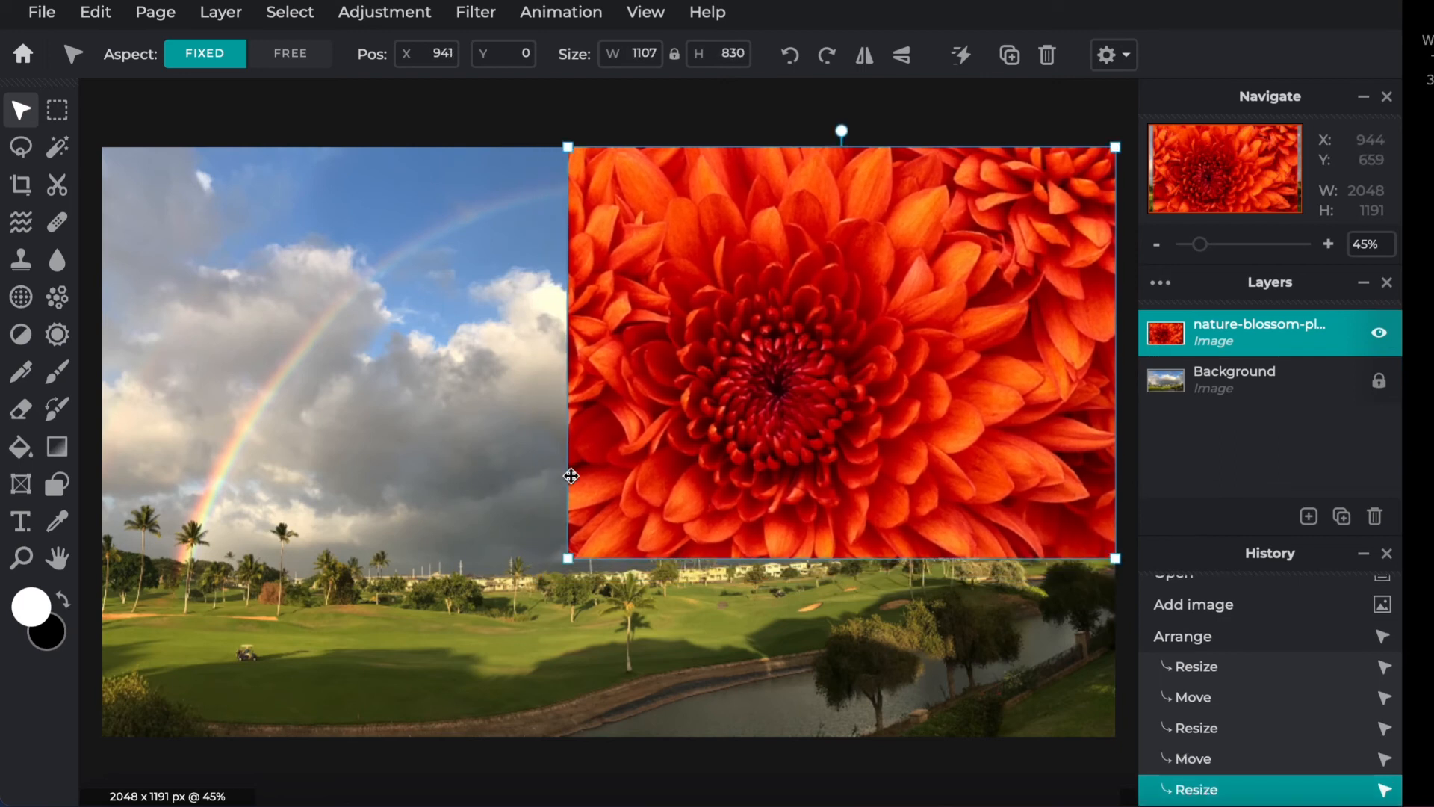
drag(564, 559, 550, 579)
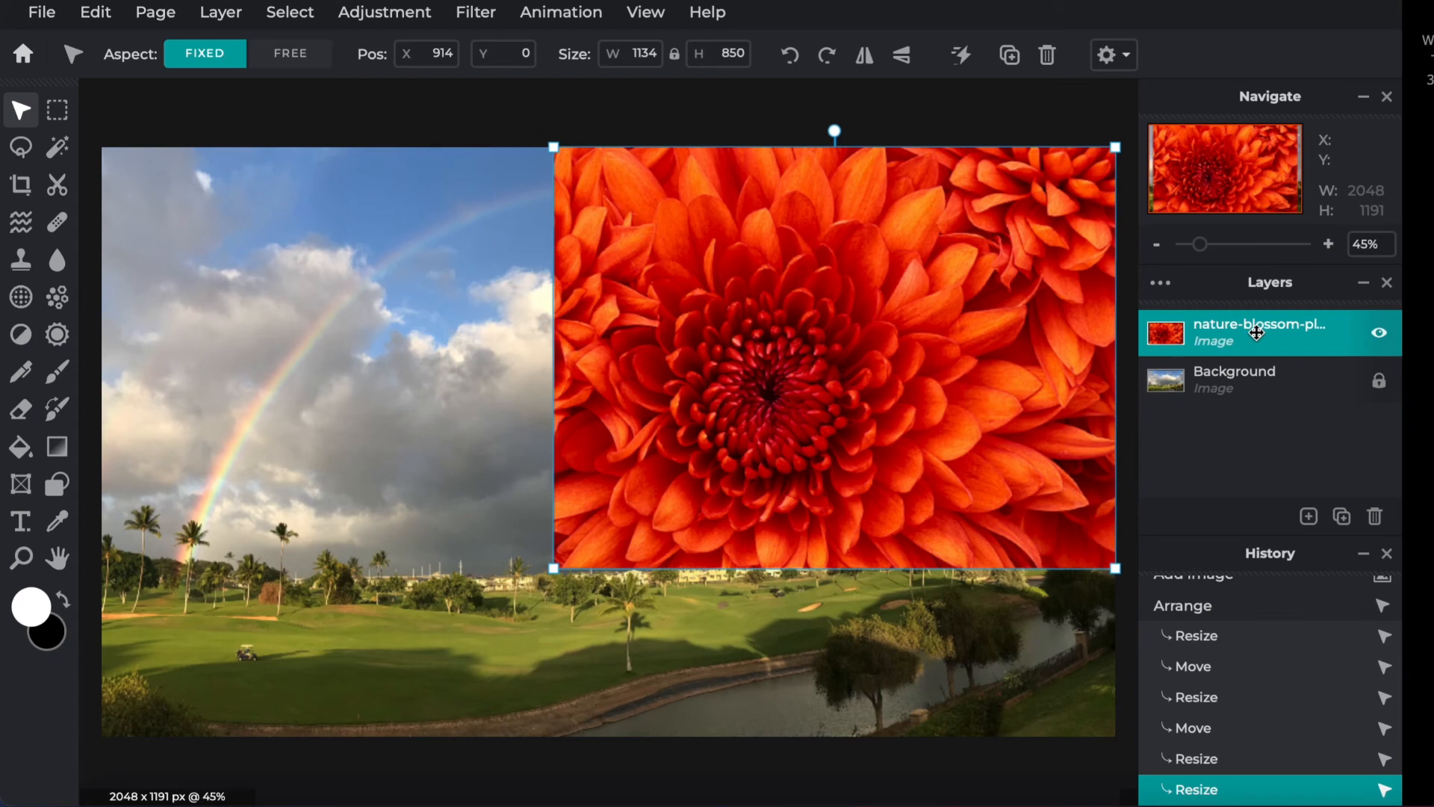
Lower the flower layer's opacity to 54 in its layer settings.
click(1258, 333)
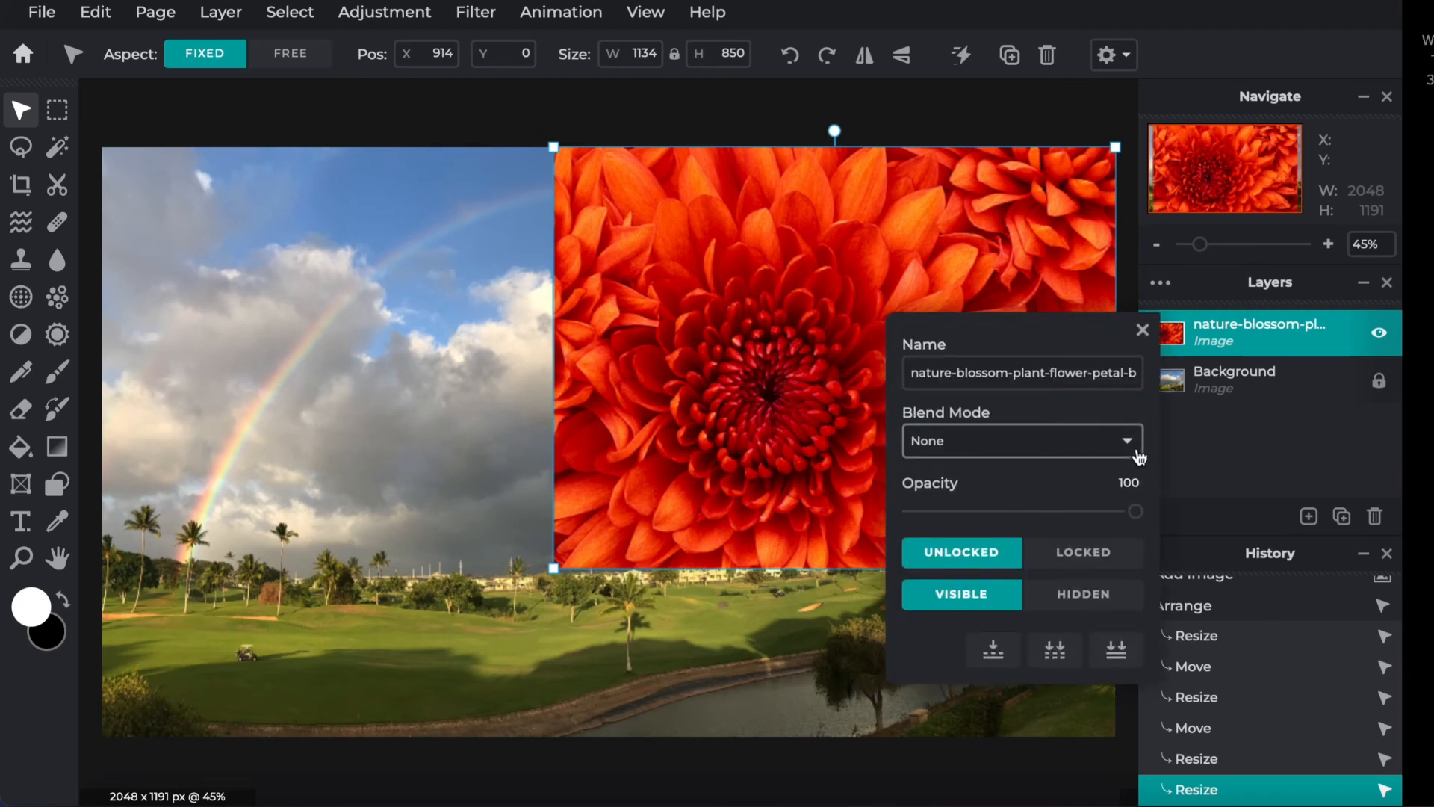
drag(1133, 514, 1036, 510)
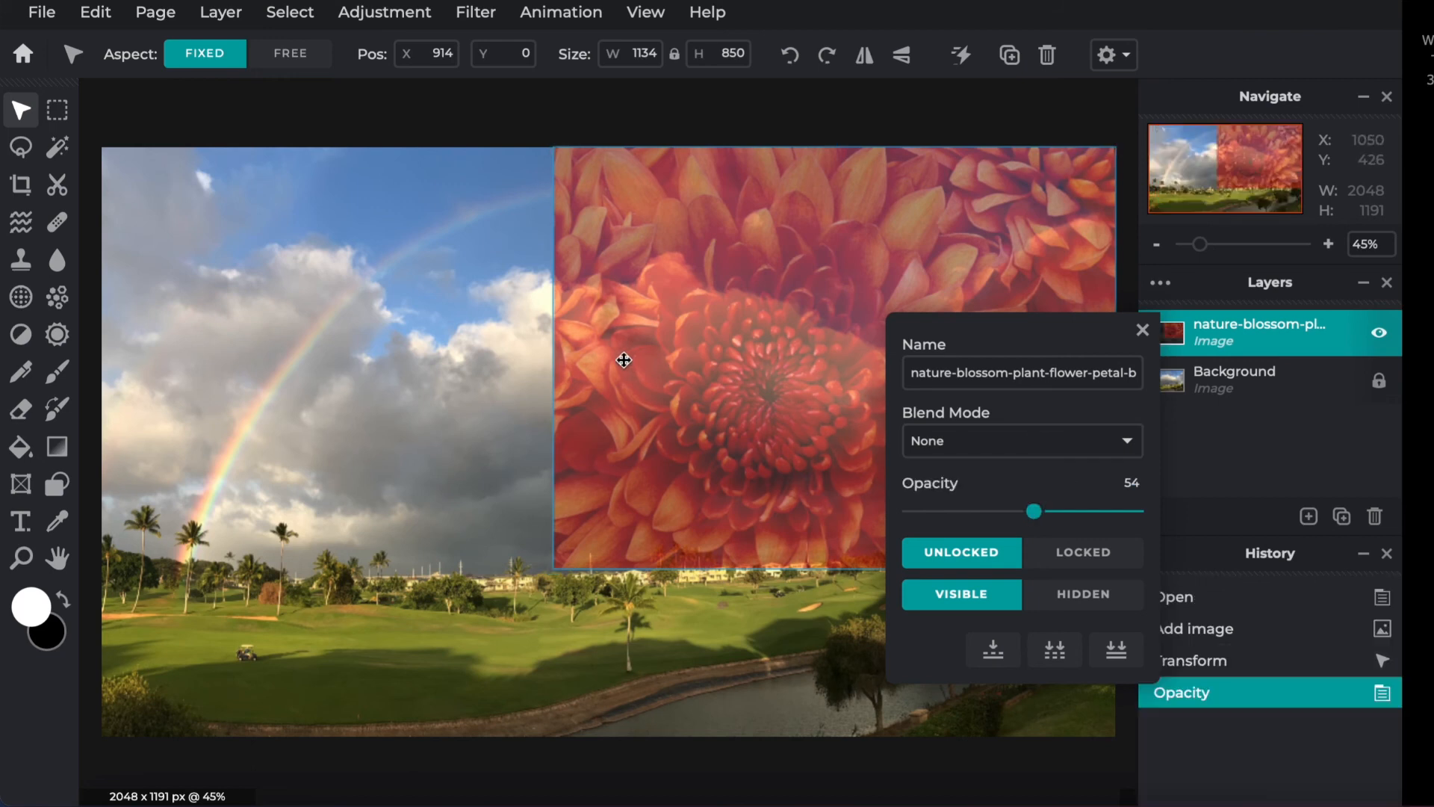
click(1142, 331)
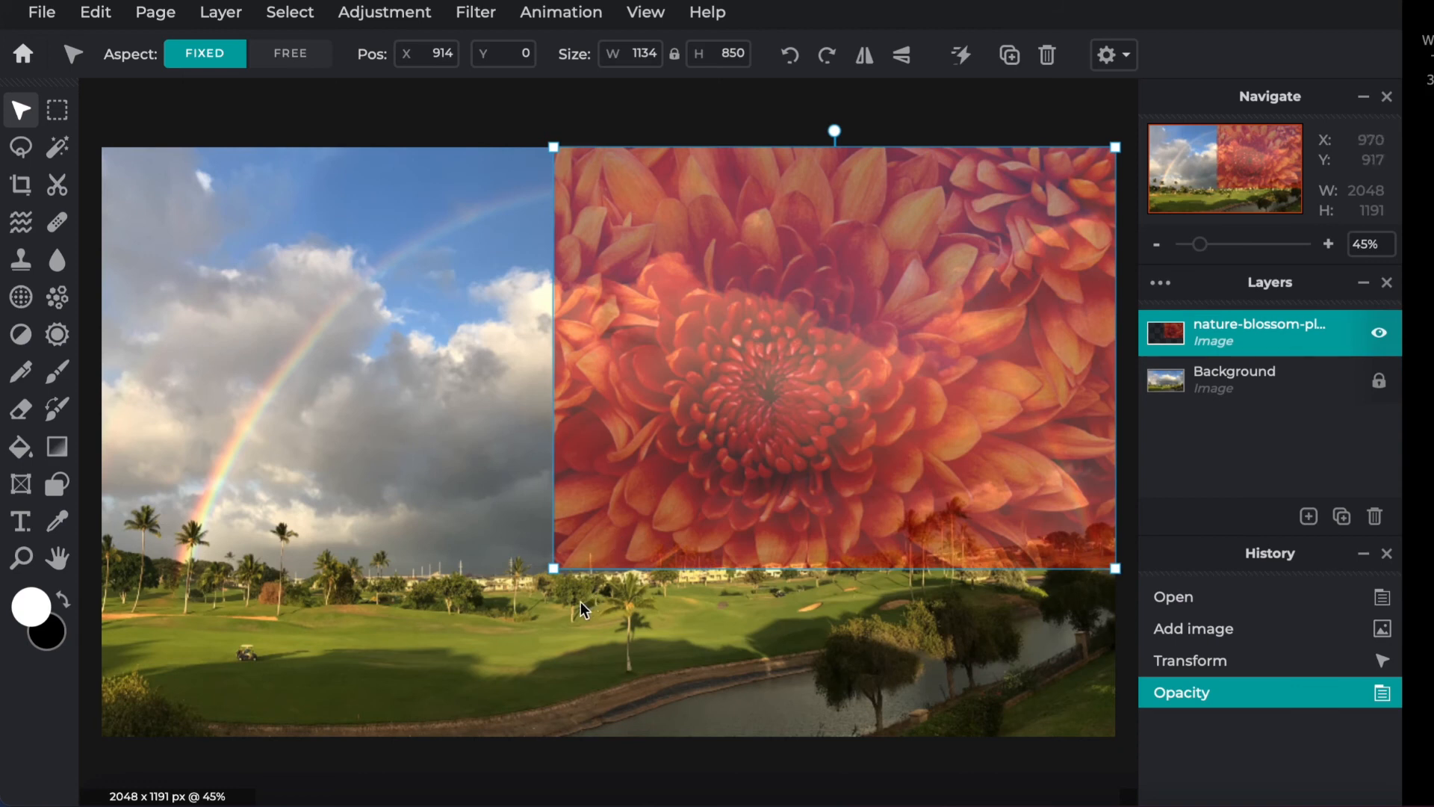
With the flower layer selected, set up the Cutout brush at 50% opacity and size 190.
click(404, 280)
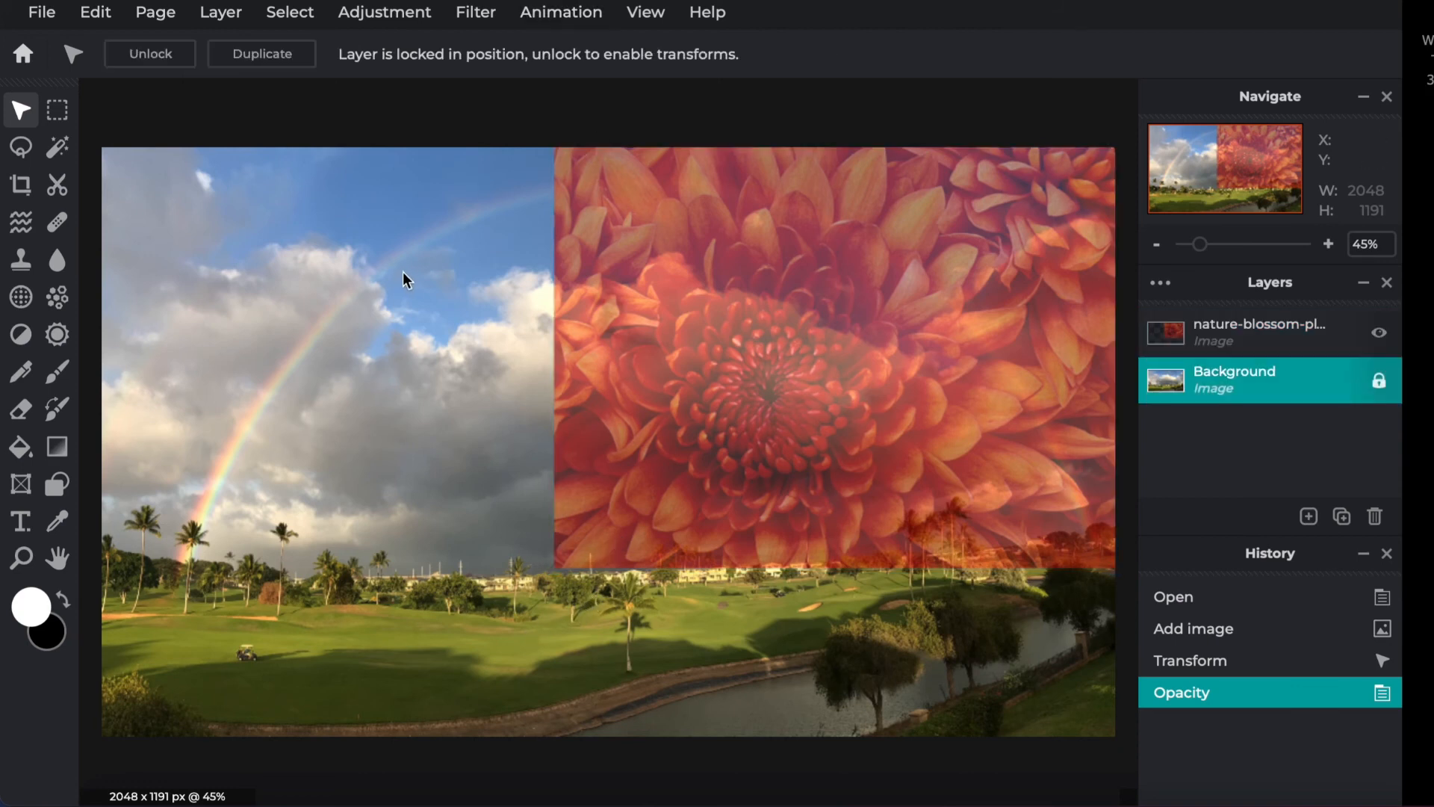
click(711, 256)
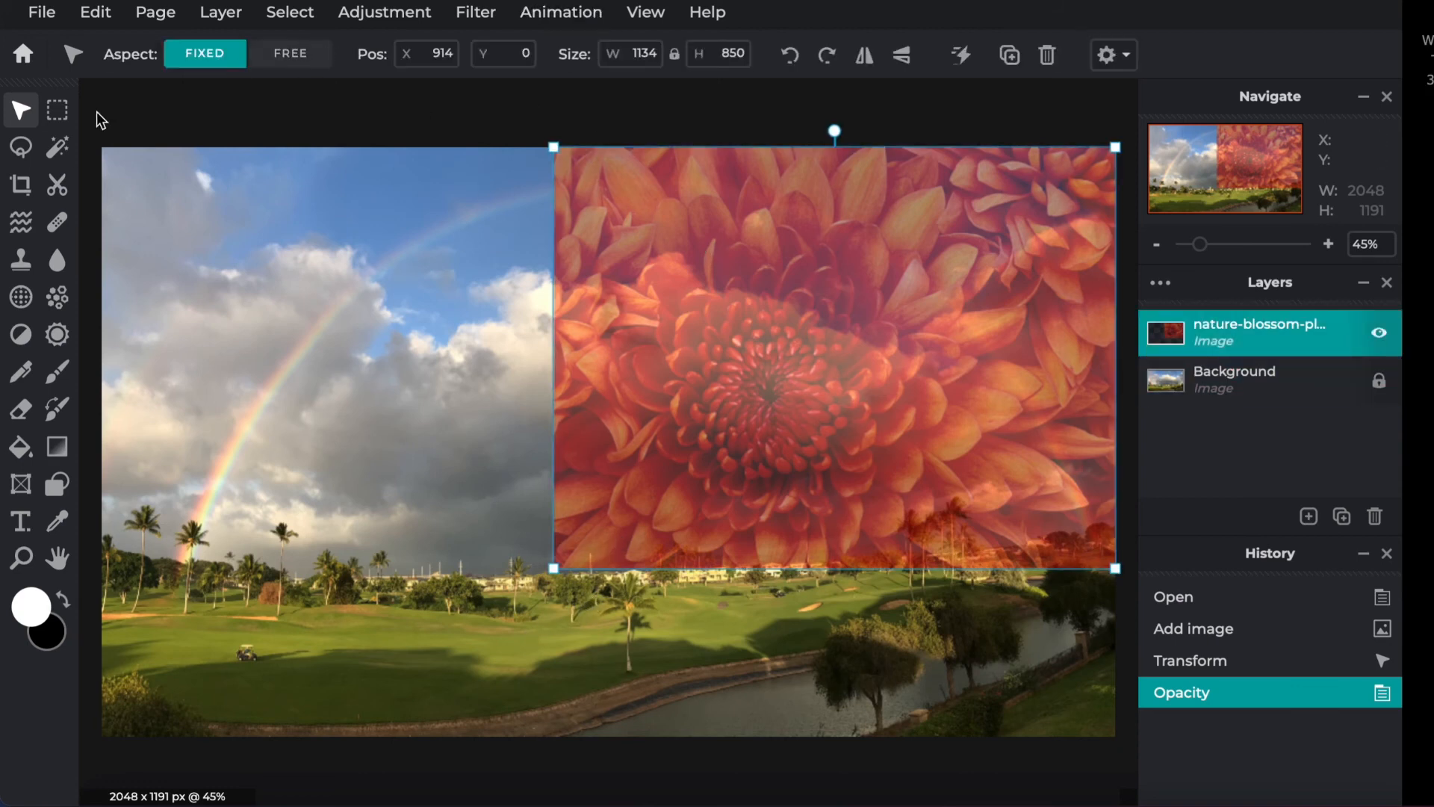
click(58, 187)
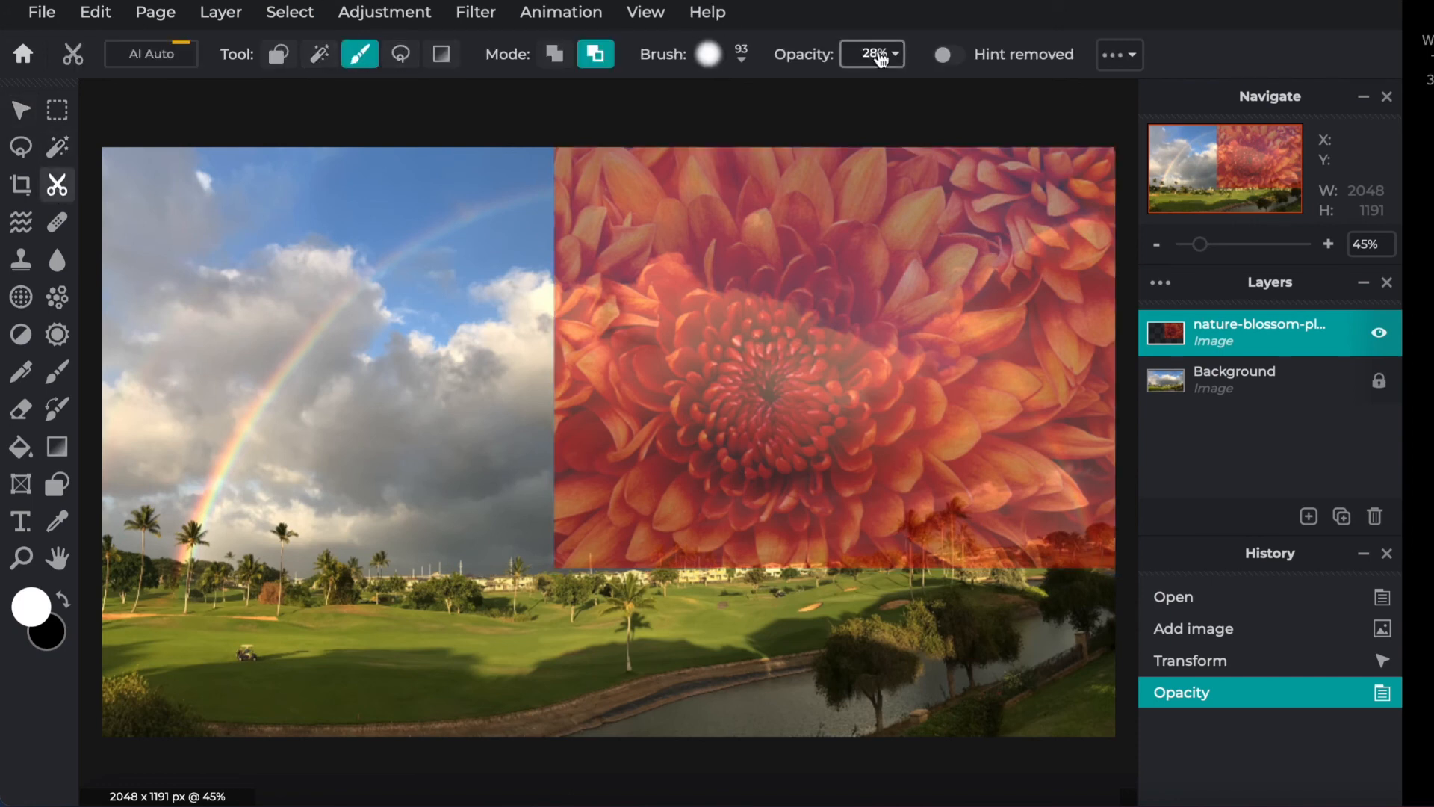
click(896, 55)
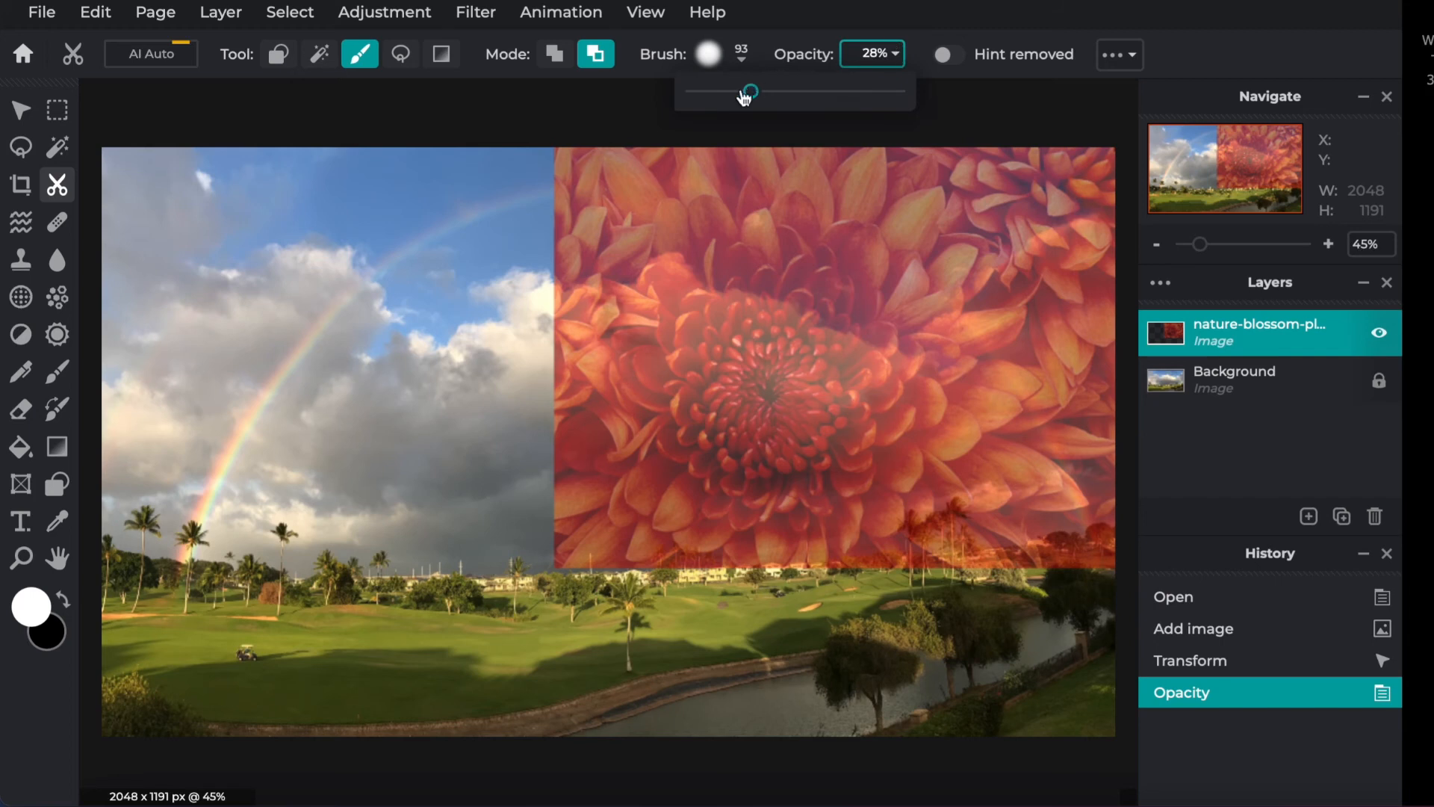
drag(753, 94, 777, 95)
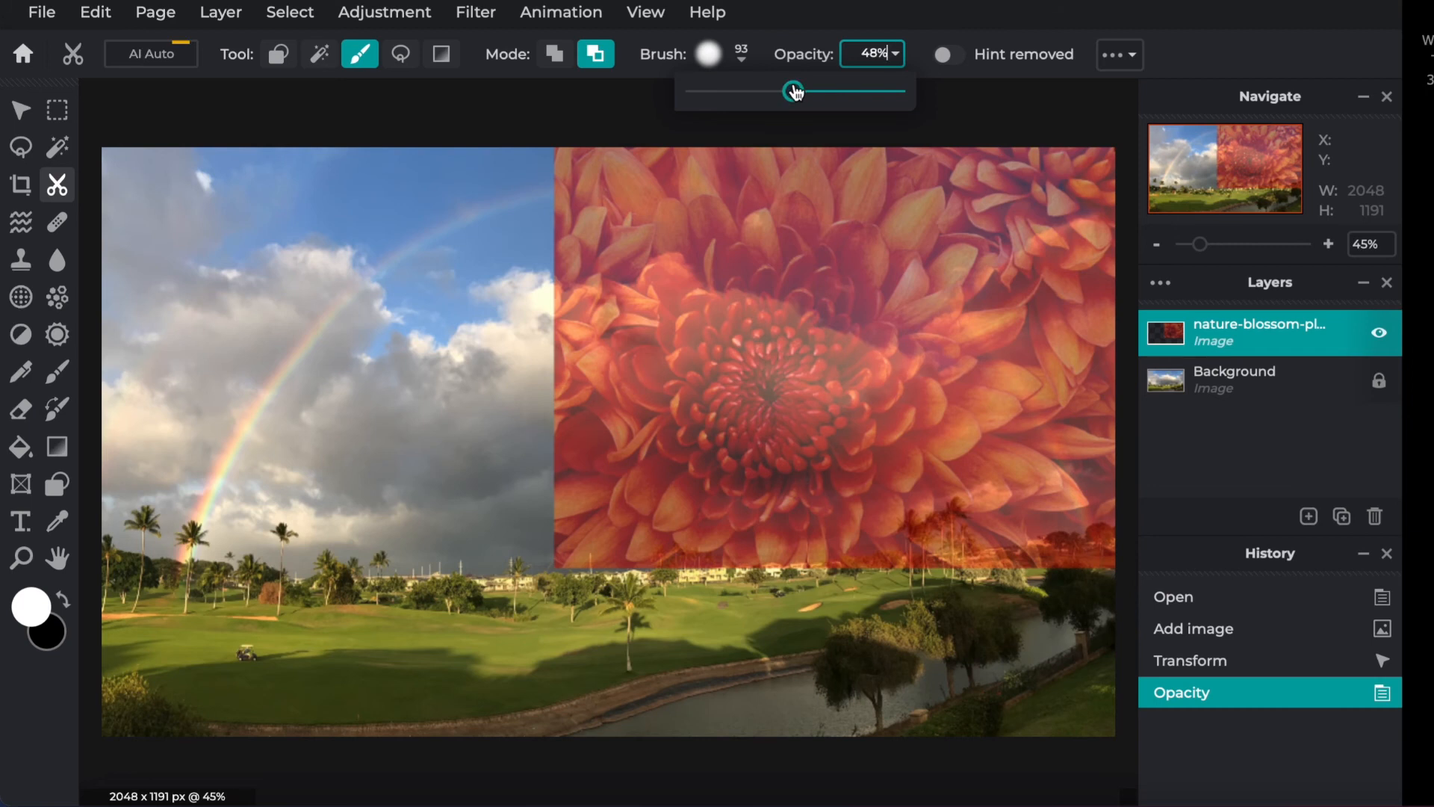
click(744, 56)
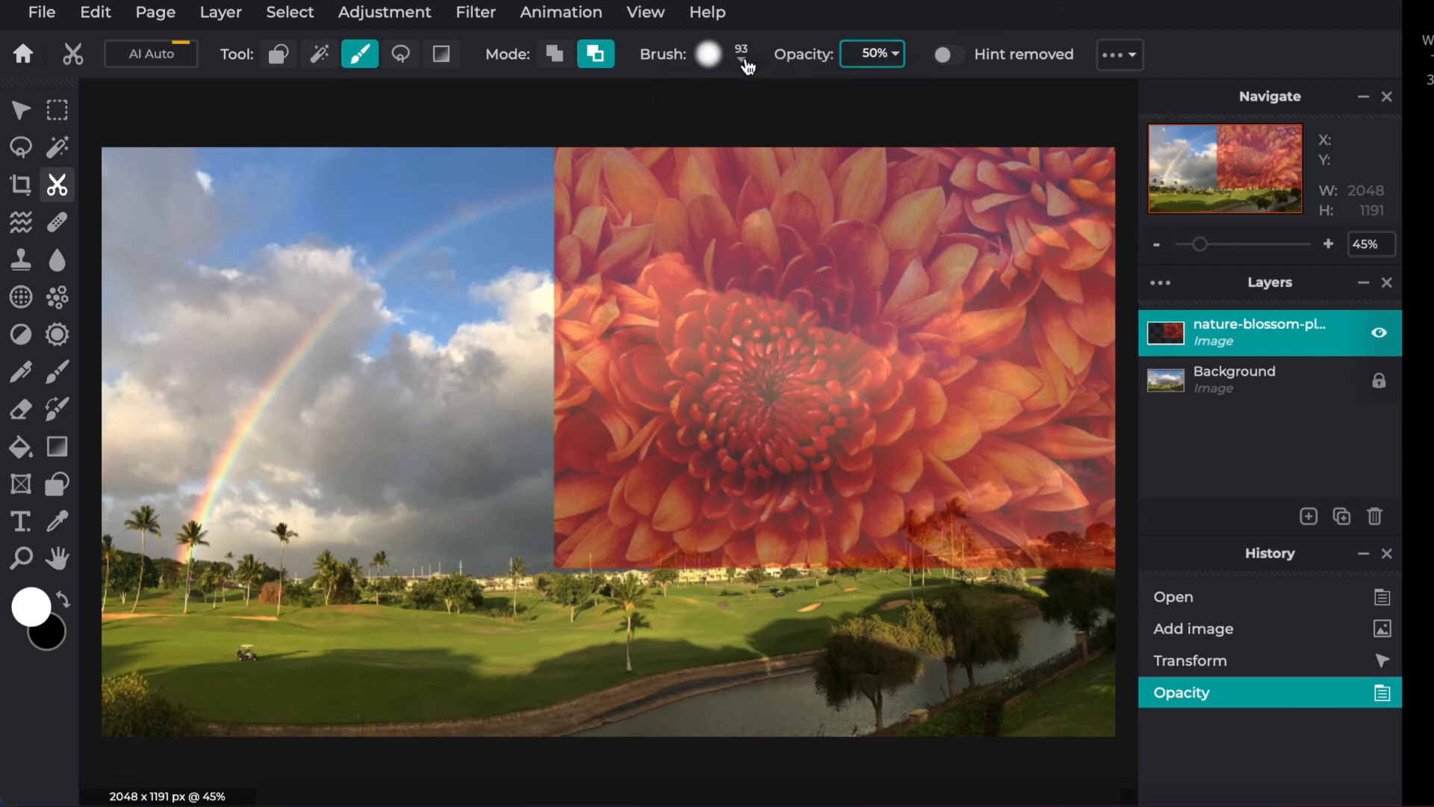
drag(793, 136, 811, 139)
click(421, 337)
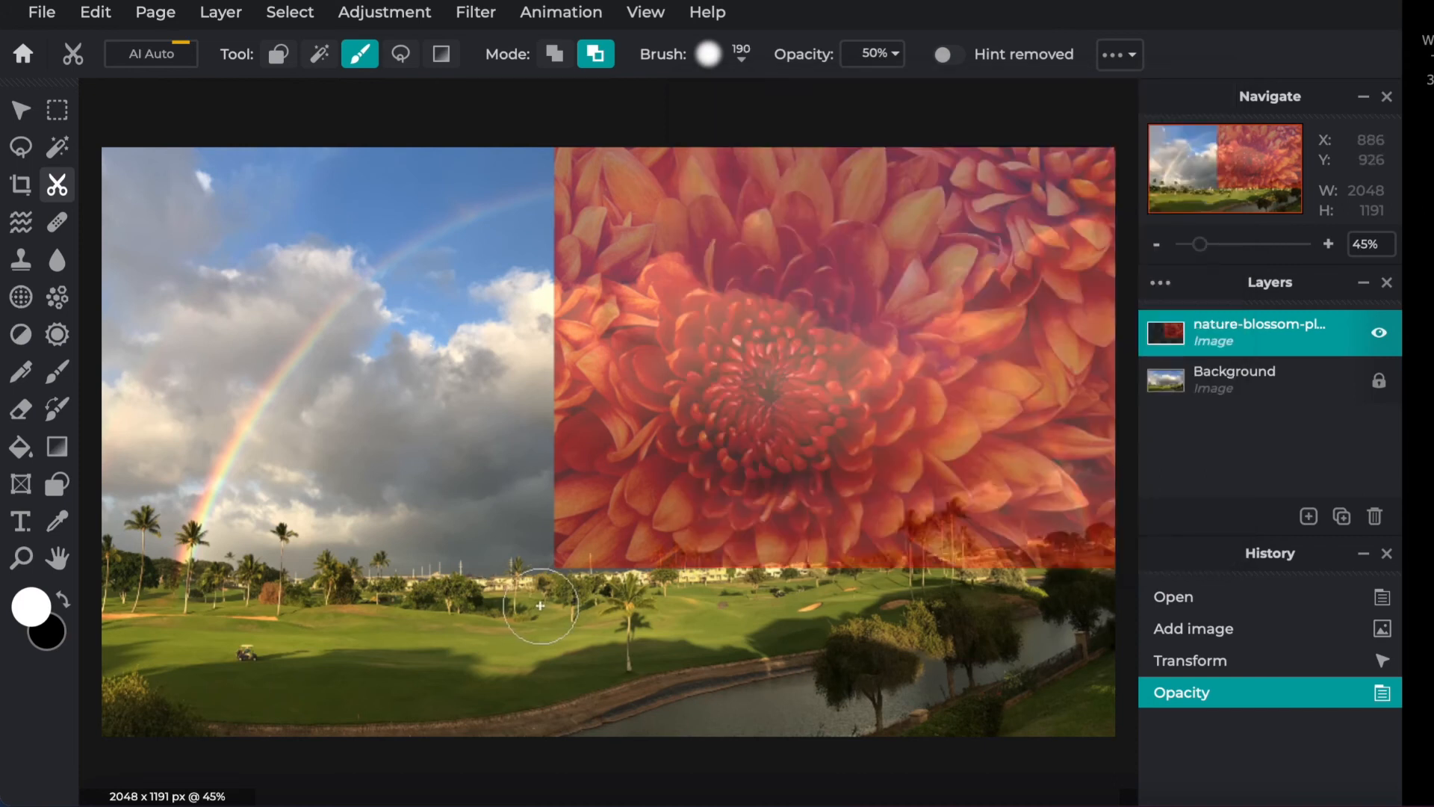
Fade the flower photo's left and lower edges into the sky and tree line with the Cutout brush.
drag(537, 459, 540, 478)
drag(550, 589, 570, 154)
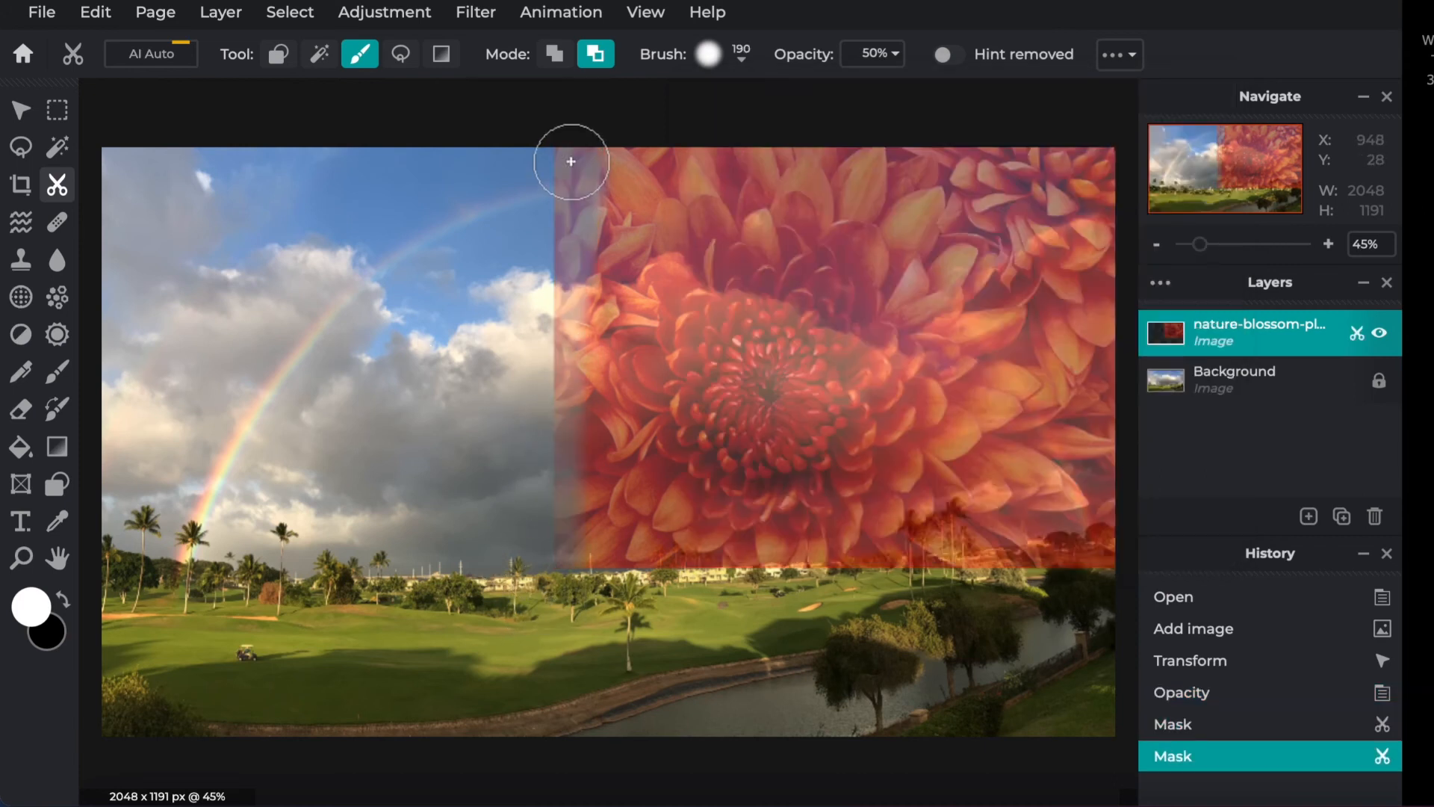
mouse_move(526, 203)
mouse_down()
mouse_move(527, 147)
mouse_move(527, 494)
mouse_move(559, 572)
mouse_move(529, 522)
mouse_move(808, 577)
mouse_move(964, 549)
mouse_up()
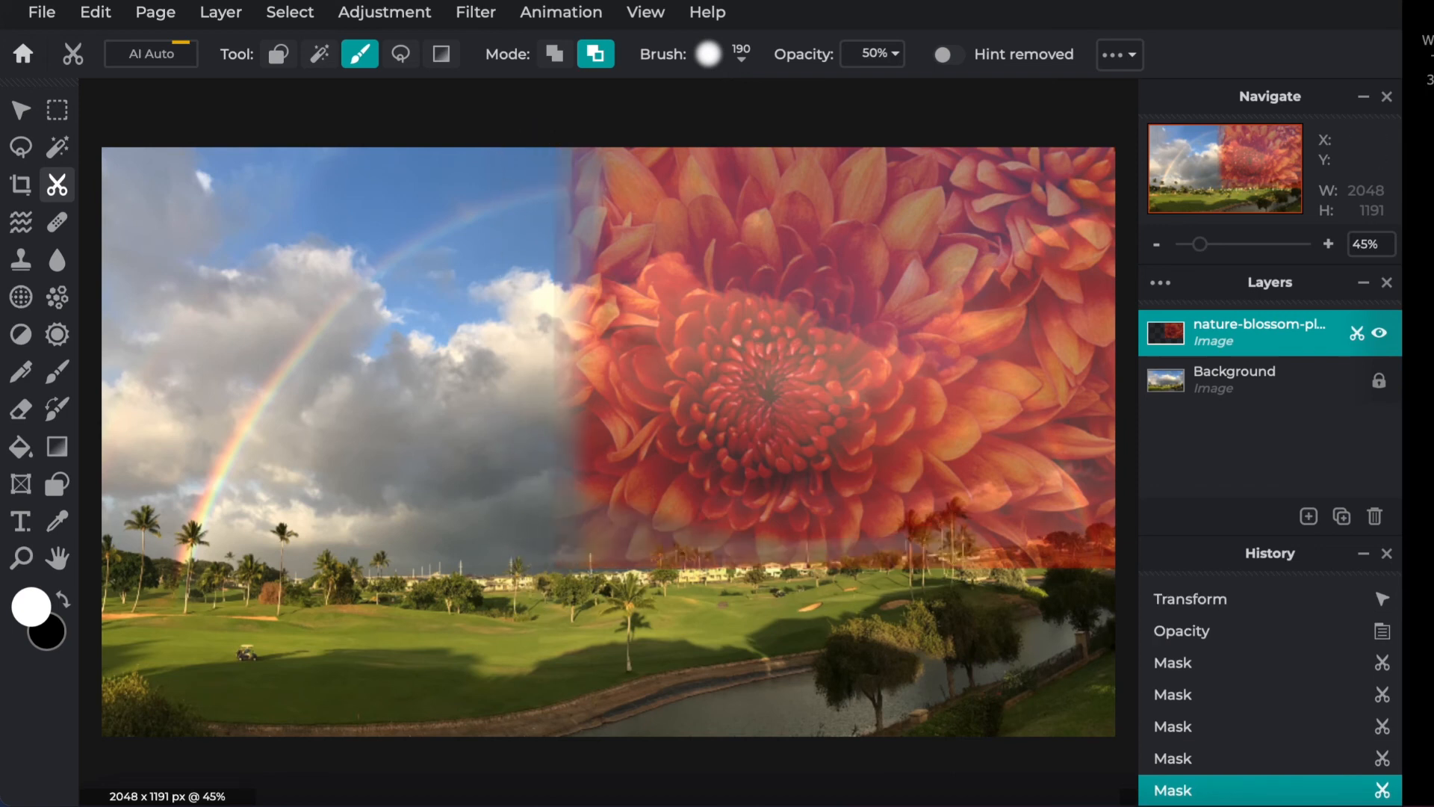
drag(1093, 555, 1104, 544)
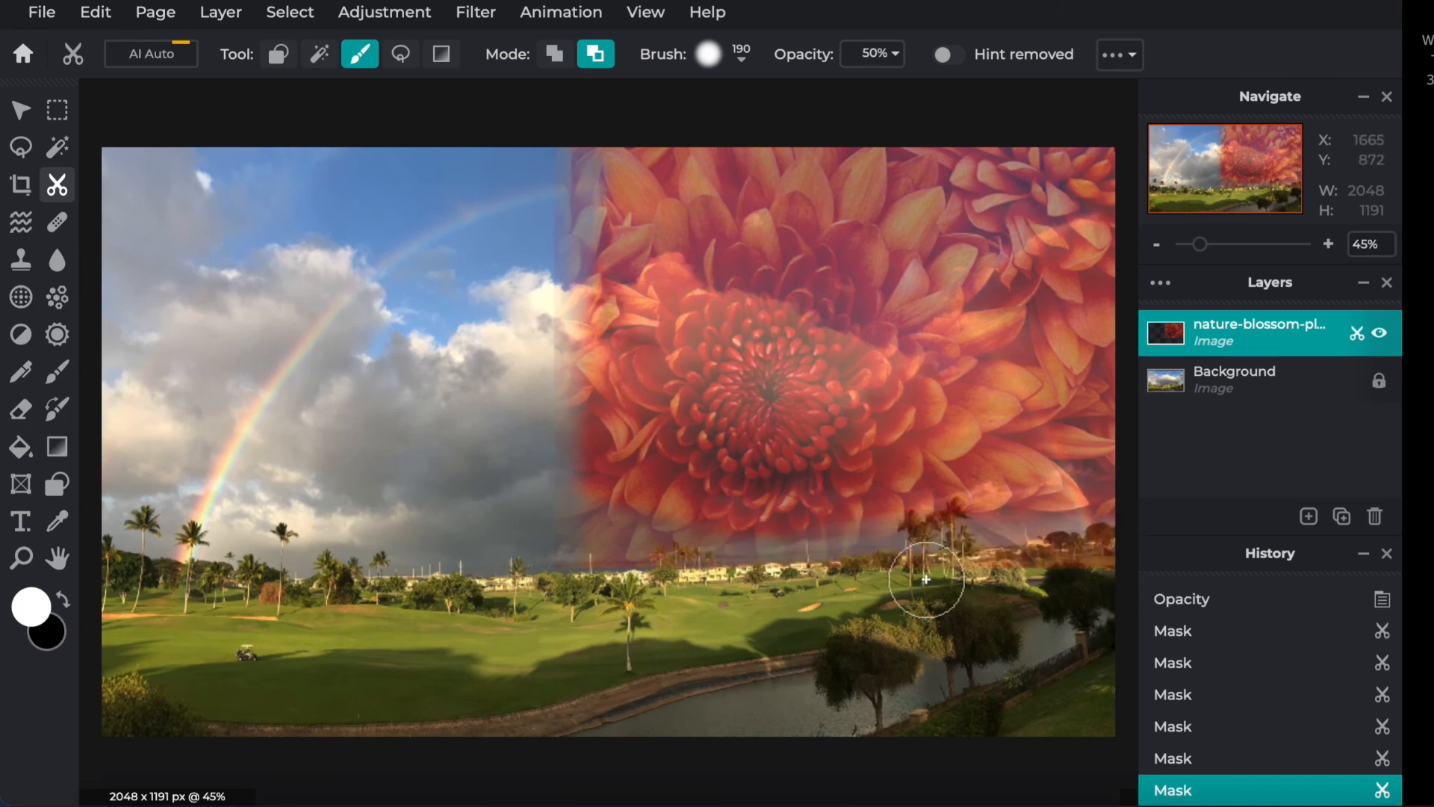
drag(563, 121, 534, 328)
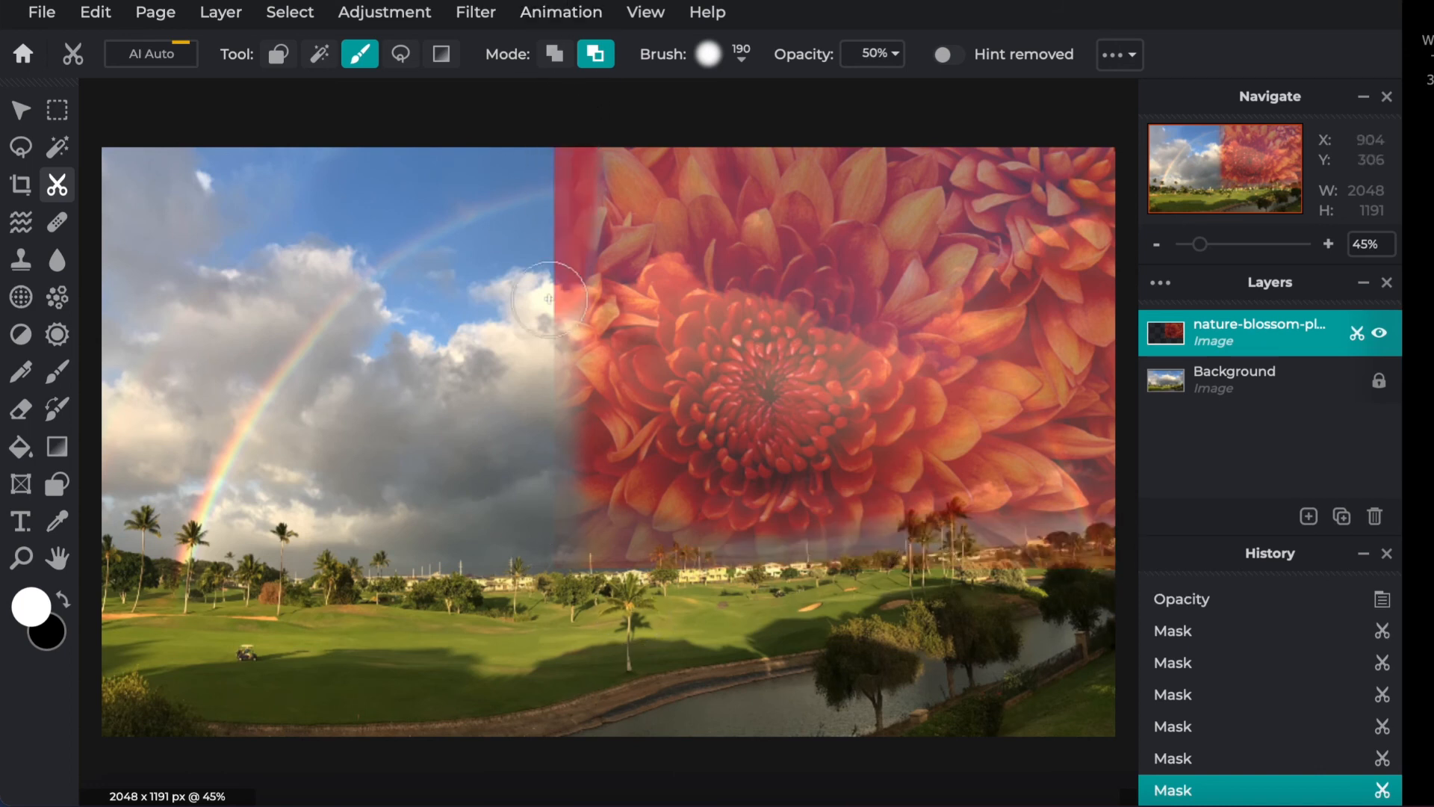
drag(560, 182, 545, 576)
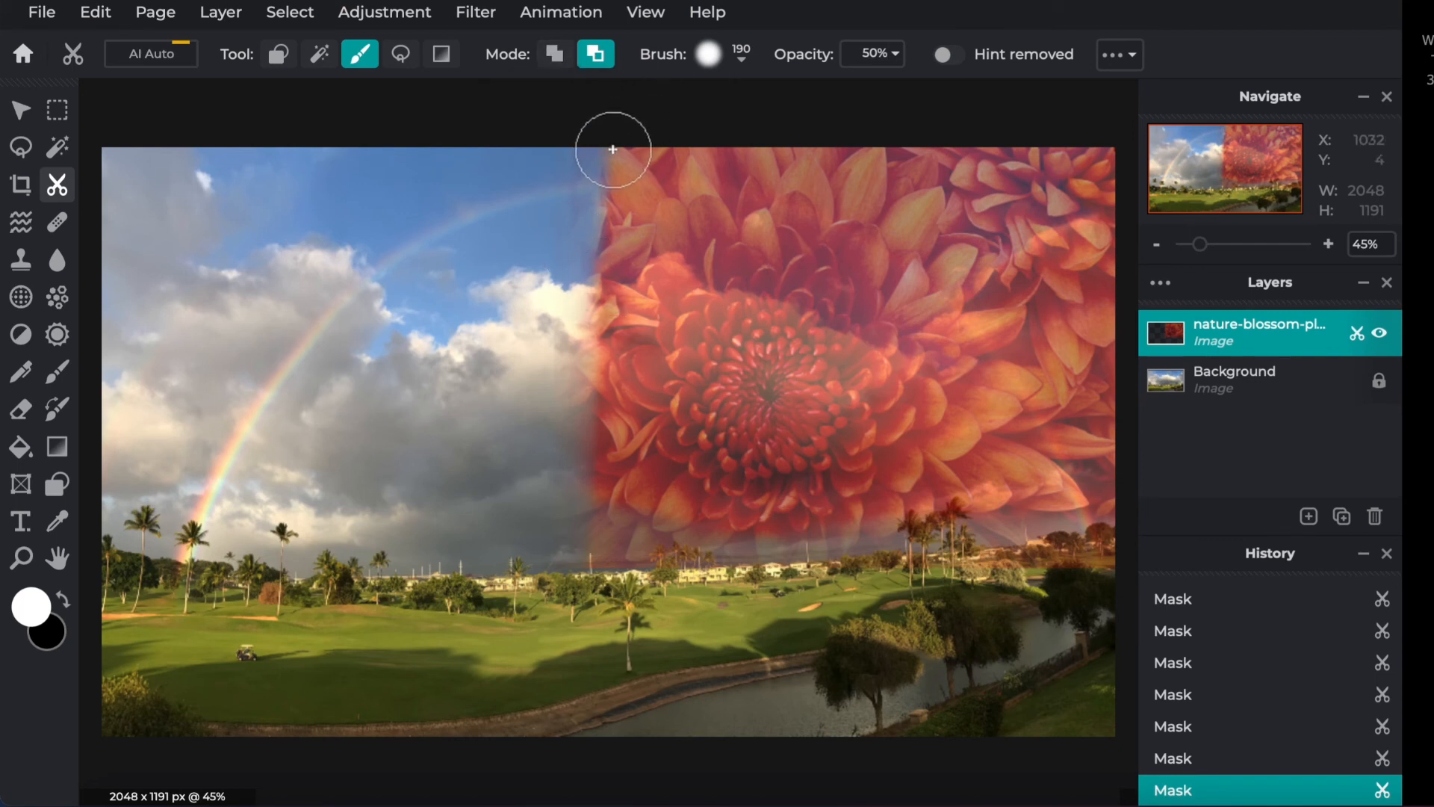
mouse_move(612, 147)
mouse_down()
mouse_move(552, 240)
mouse_move(506, 442)
mouse_up()
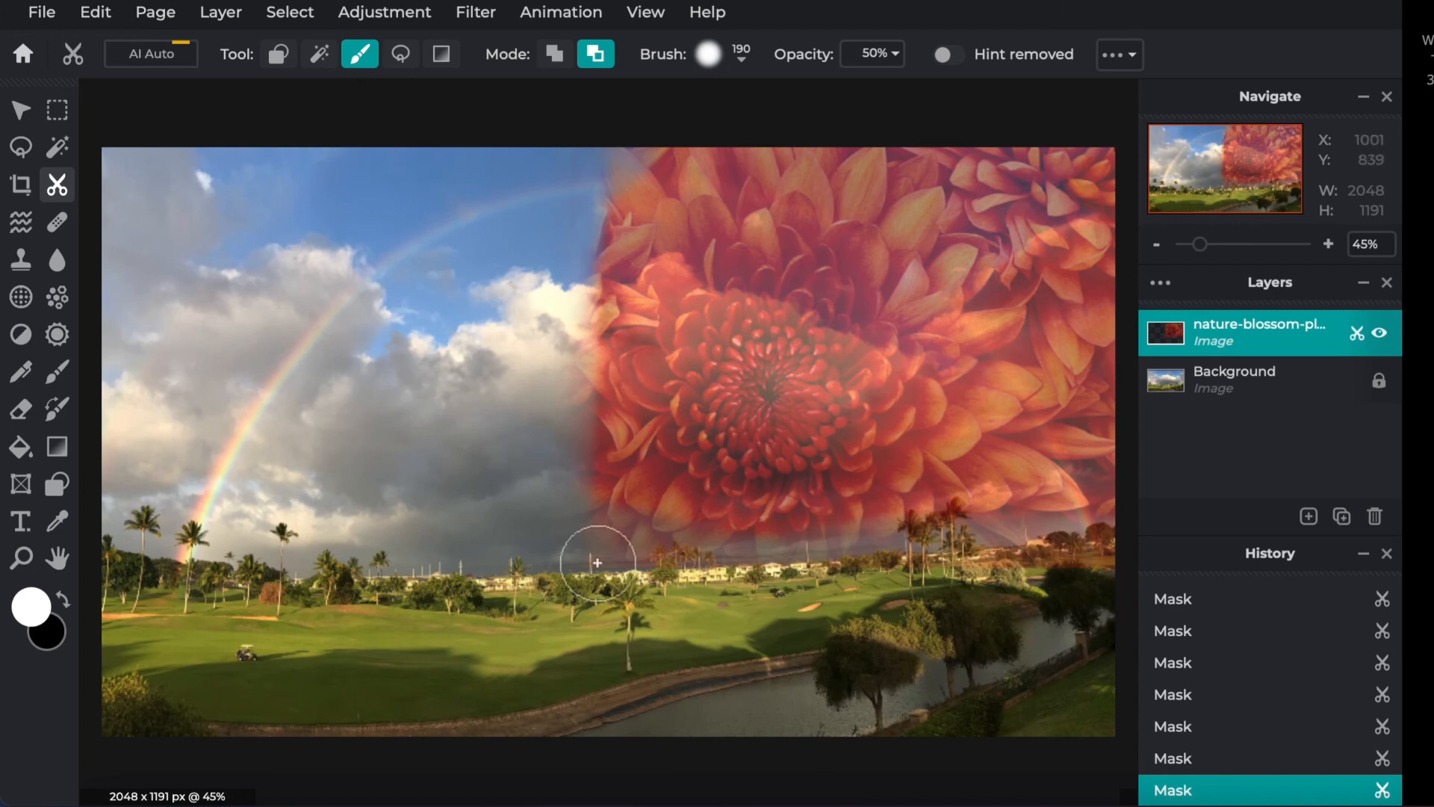
drag(577, 520, 576, 516)
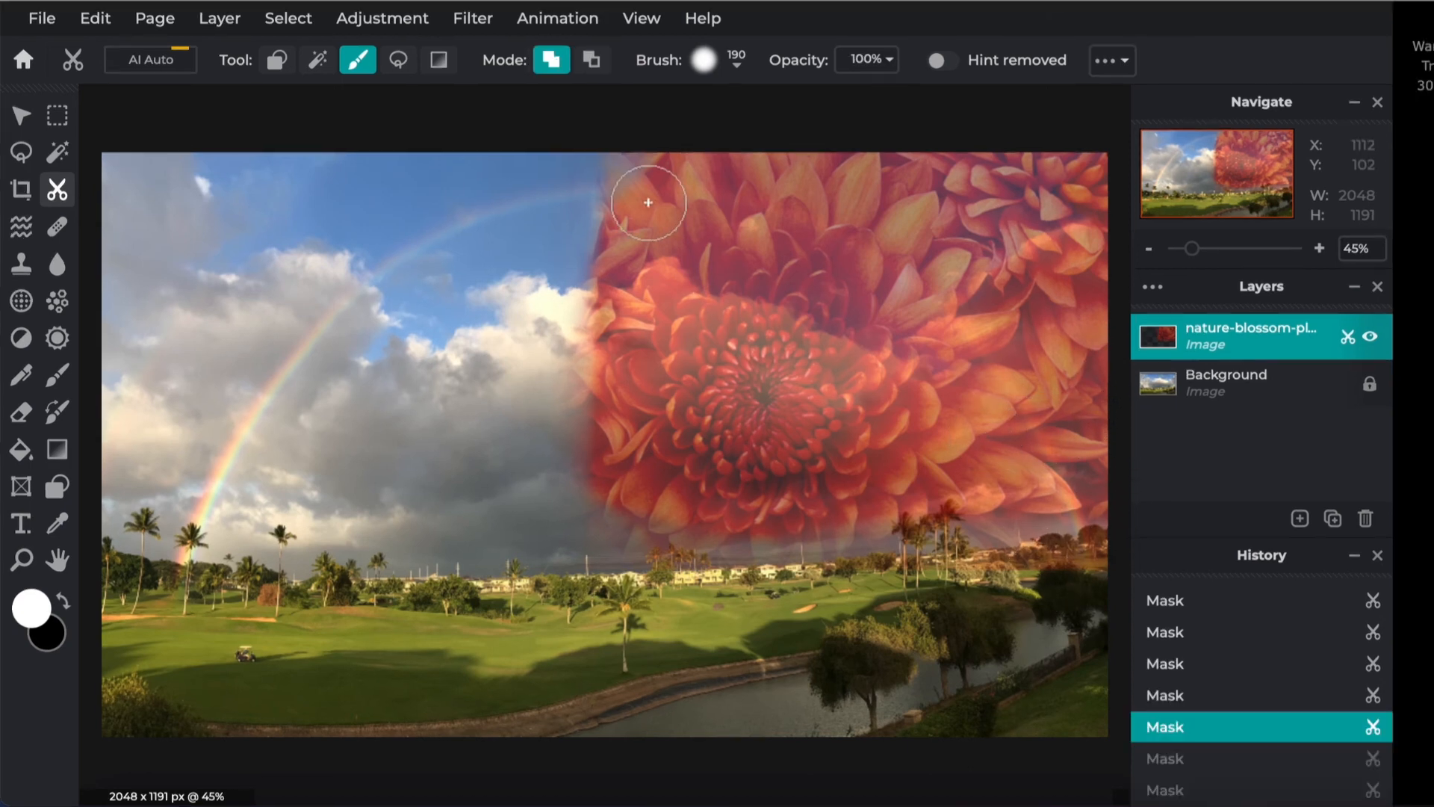
Move the flower layer toward the middle of the landscape, to X 372, Y 62.
click(21, 117)
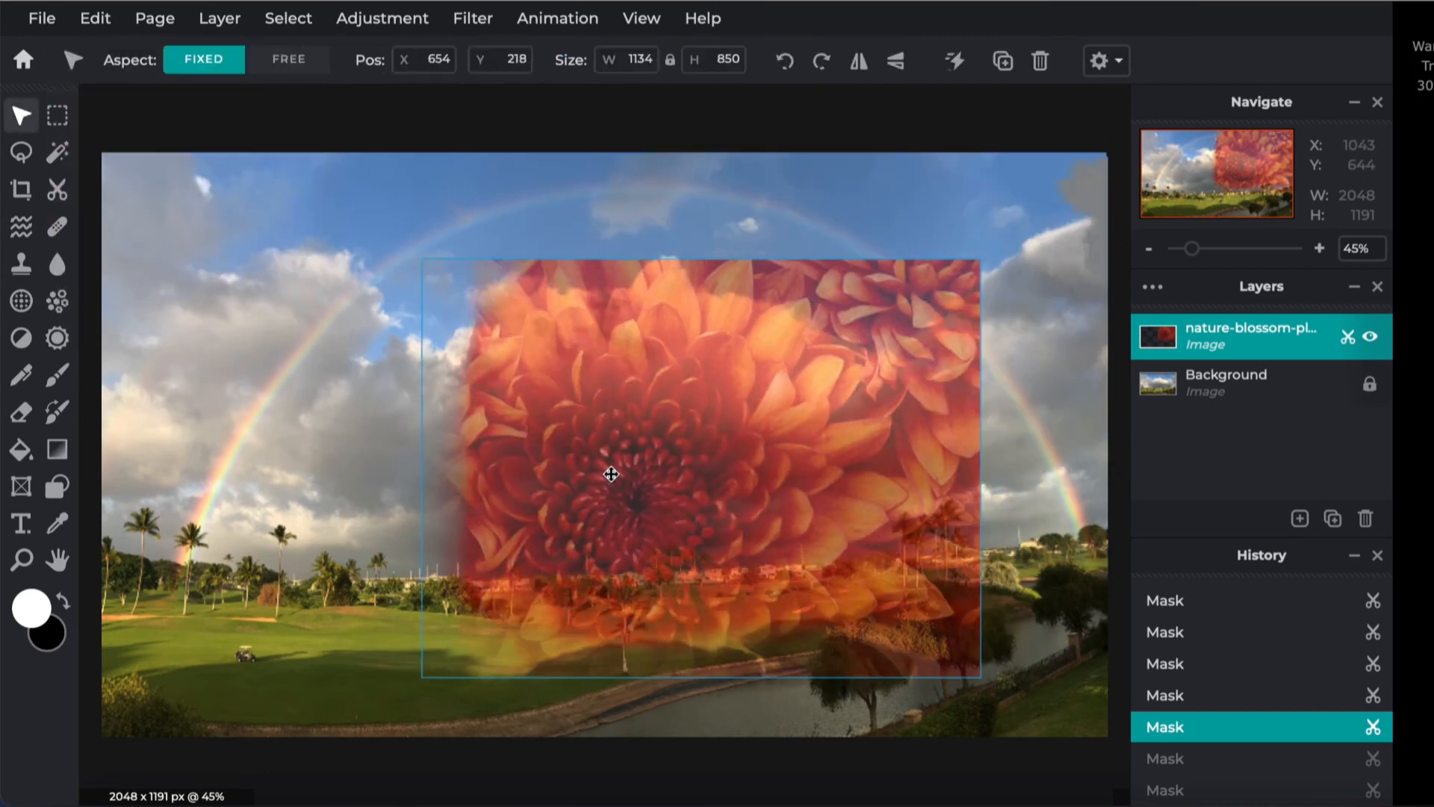
drag(599, 464, 477, 394)
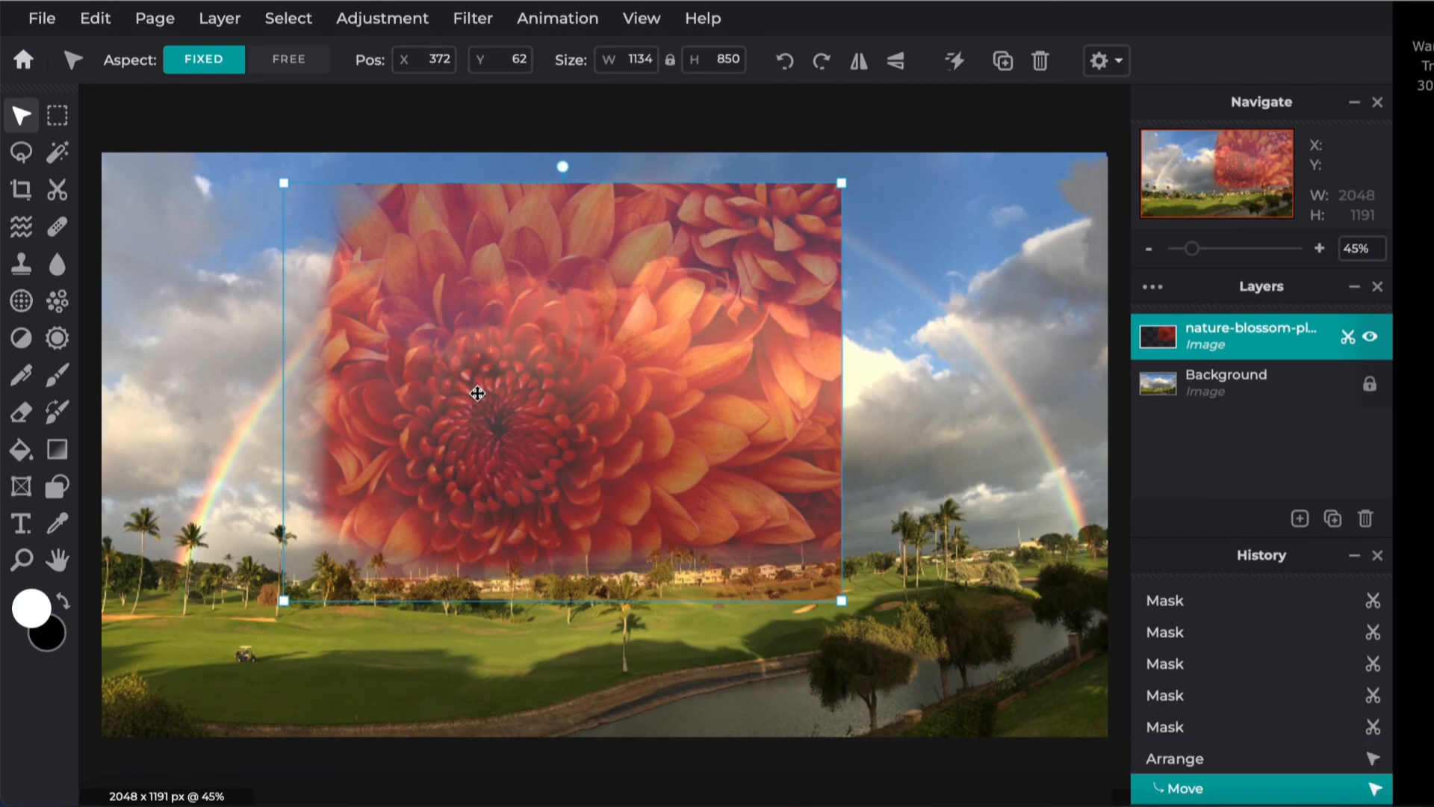
click(974, 254)
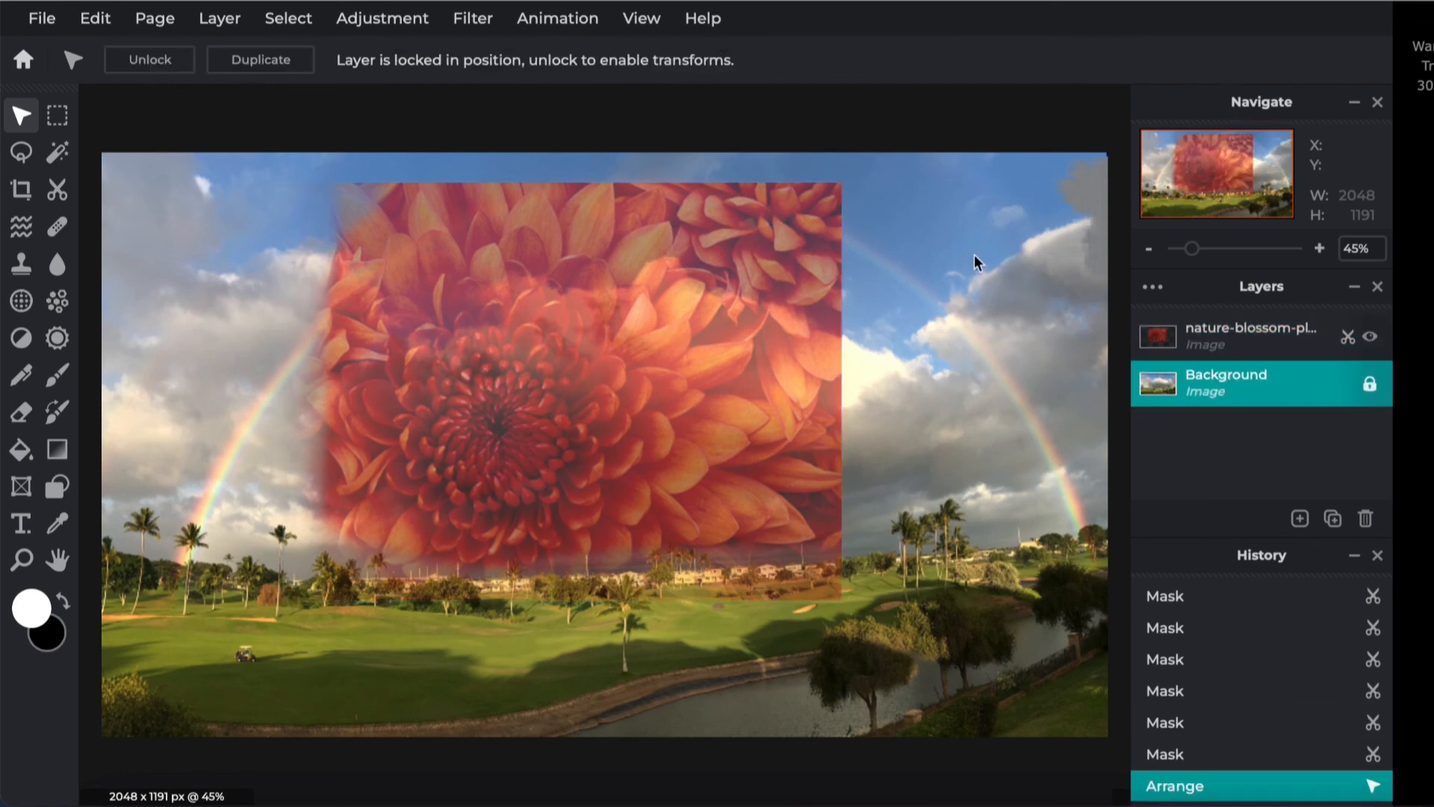
click(729, 302)
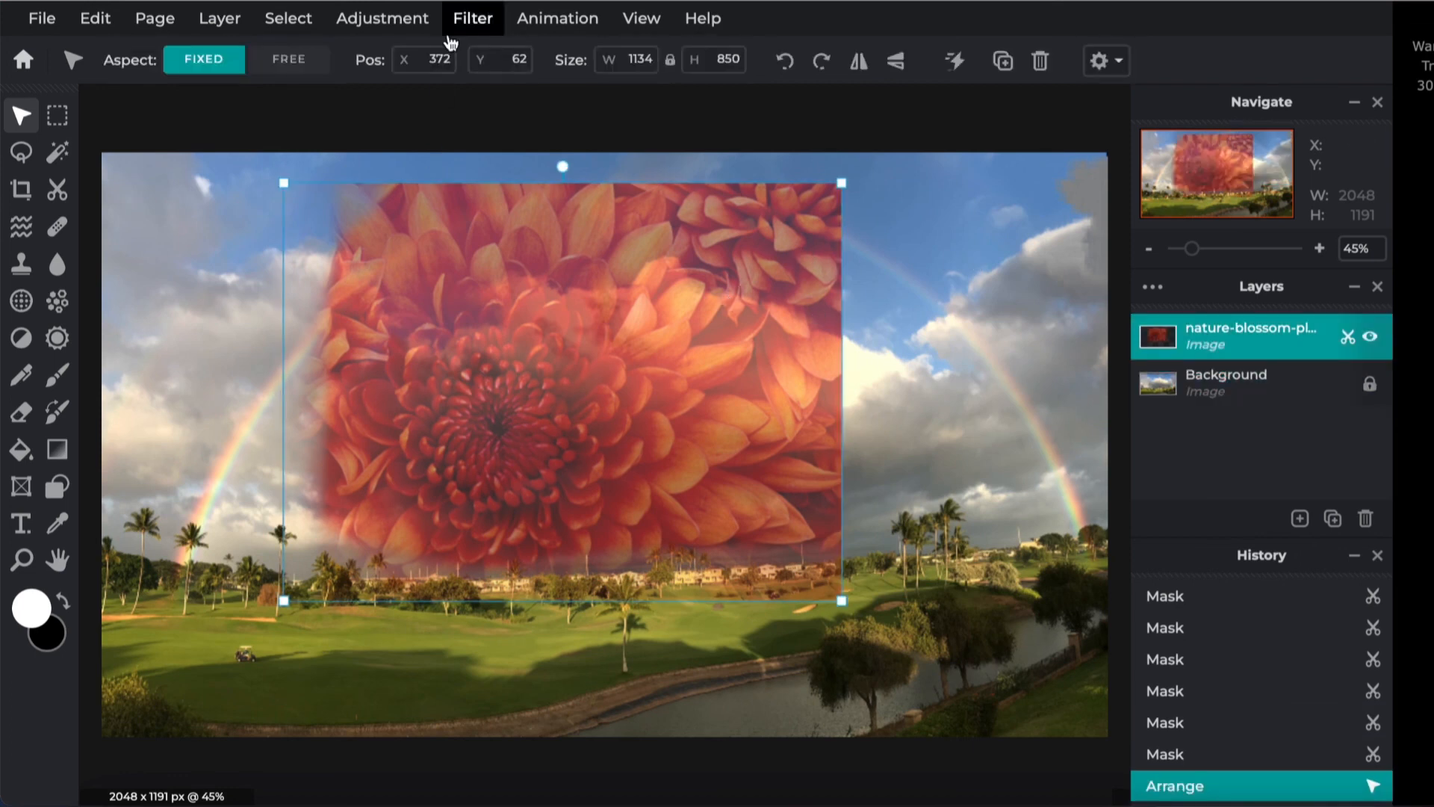
Fade the flower photo's upper-right corner and right edge with the Cutout brush in remove mode at 50% opacity.
click(58, 195)
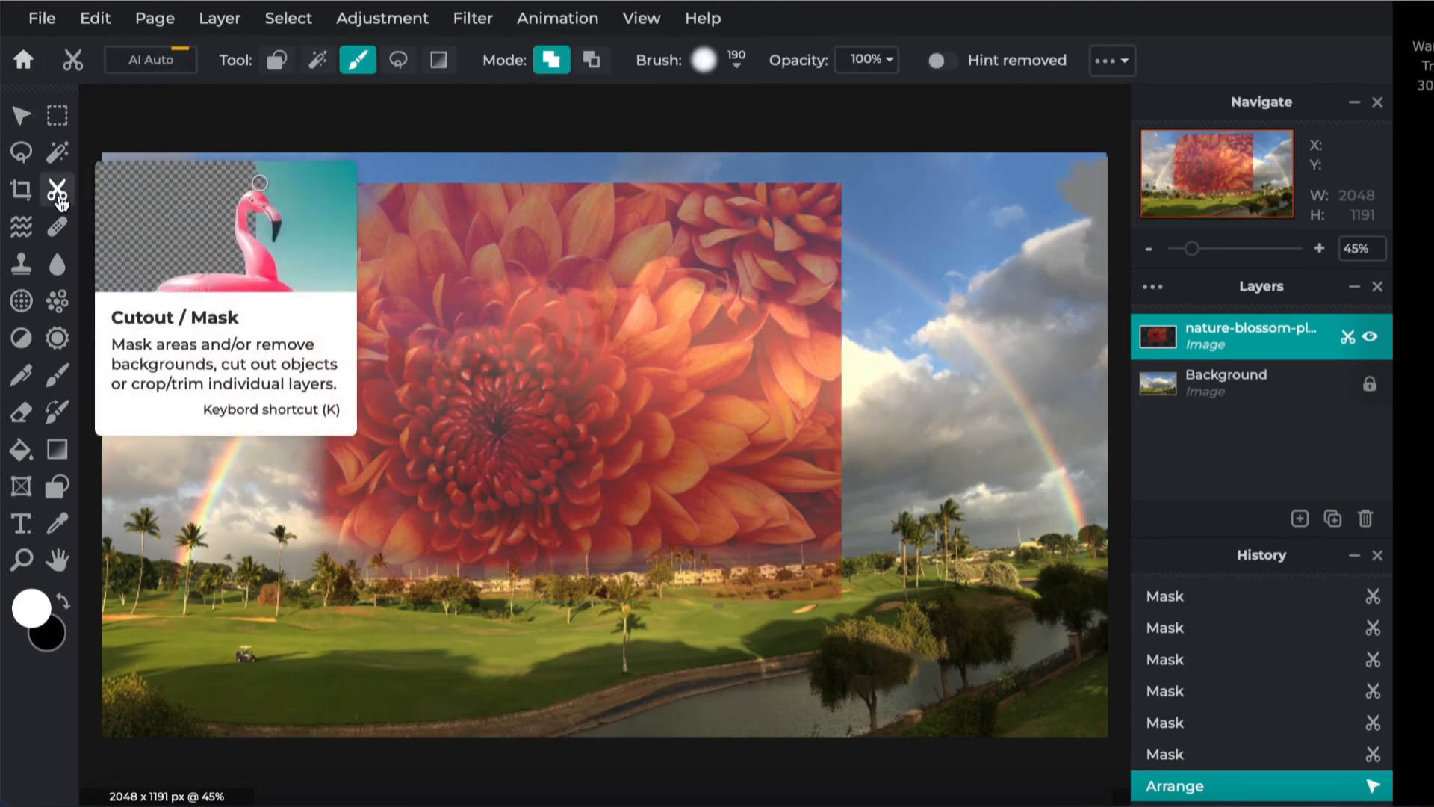
drag(784, 183, 927, 240)
drag(823, 189, 891, 259)
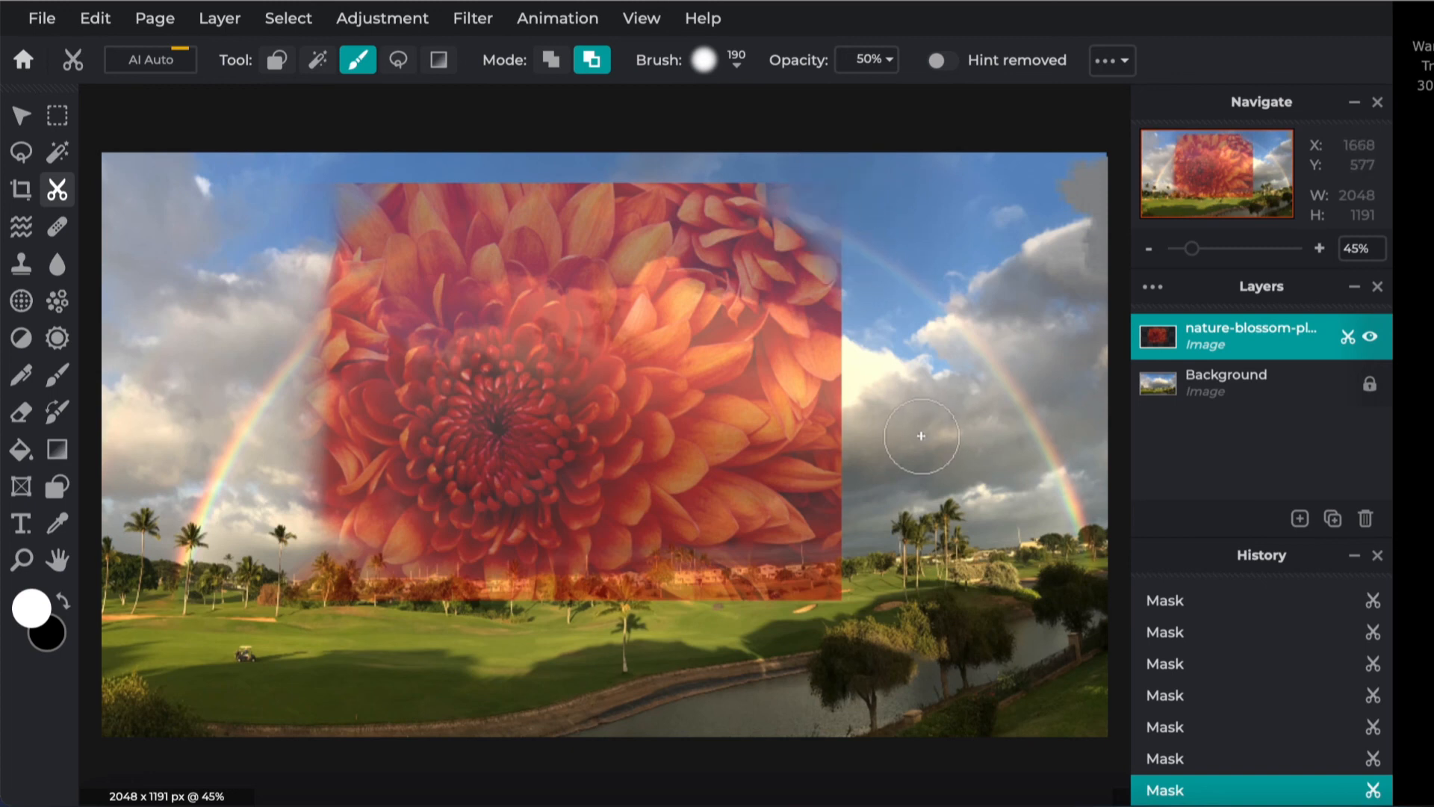
drag(849, 141, 844, 495)
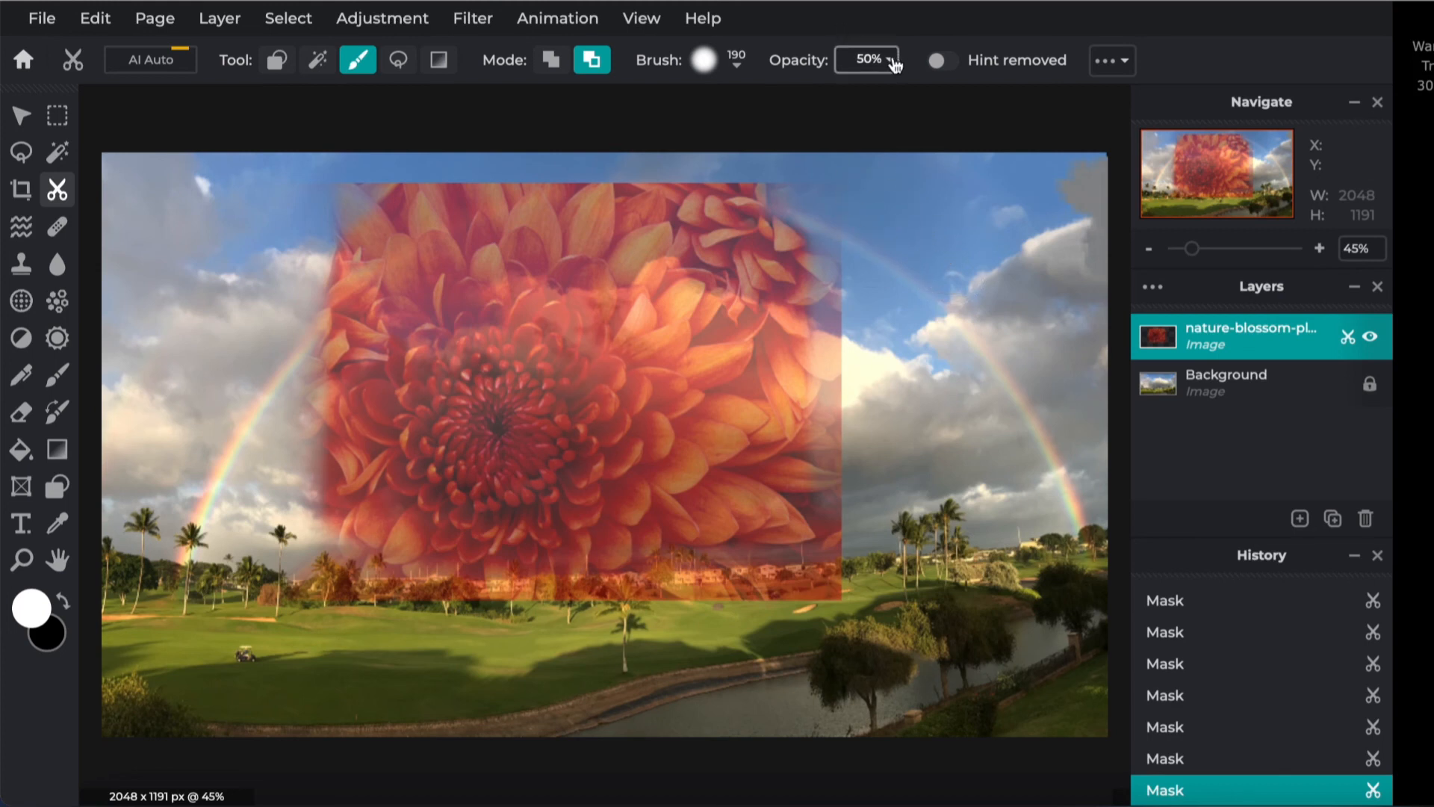
mouse_move(748, 188)
mouse_down()
mouse_move(817, 279)
mouse_move(861, 454)
mouse_up()
mouse_move(817, 203)
mouse_down()
mouse_move(820, 422)
mouse_move(867, 667)
mouse_up()
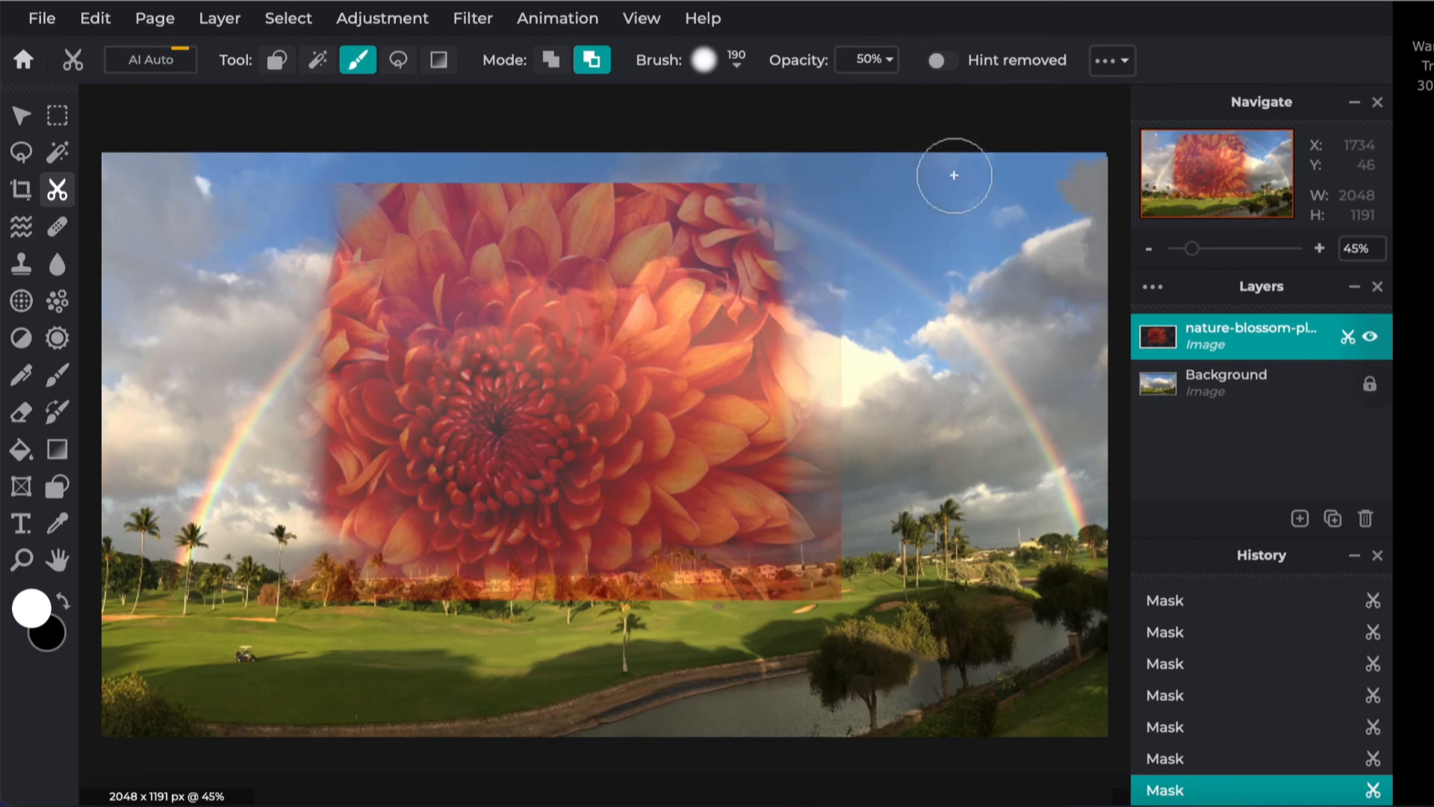
Erase the flower's upper-right corner with the Cutout brush at 100% opacity, and undo the last stroke down its right side.
click(893, 61)
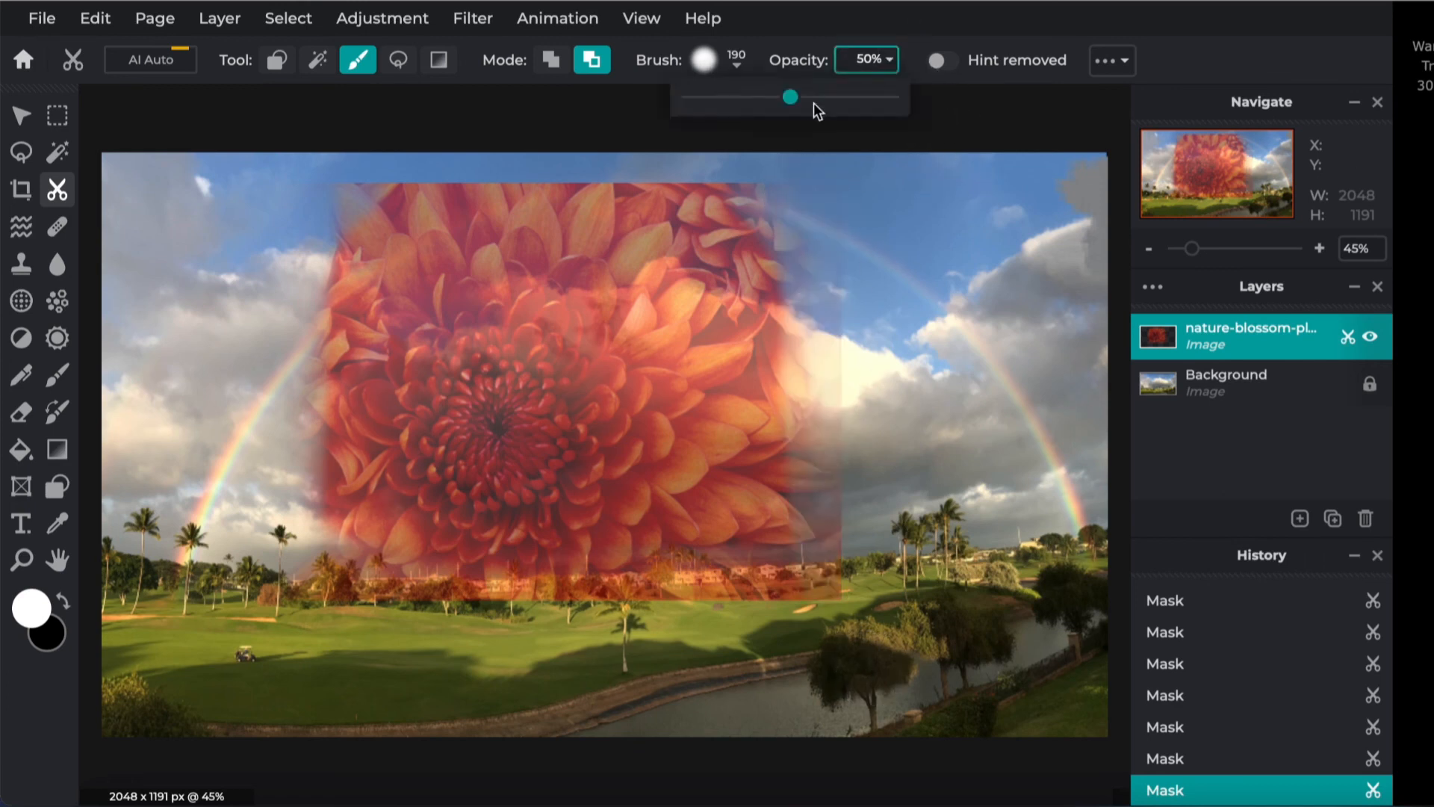
drag(886, 112, 929, 105)
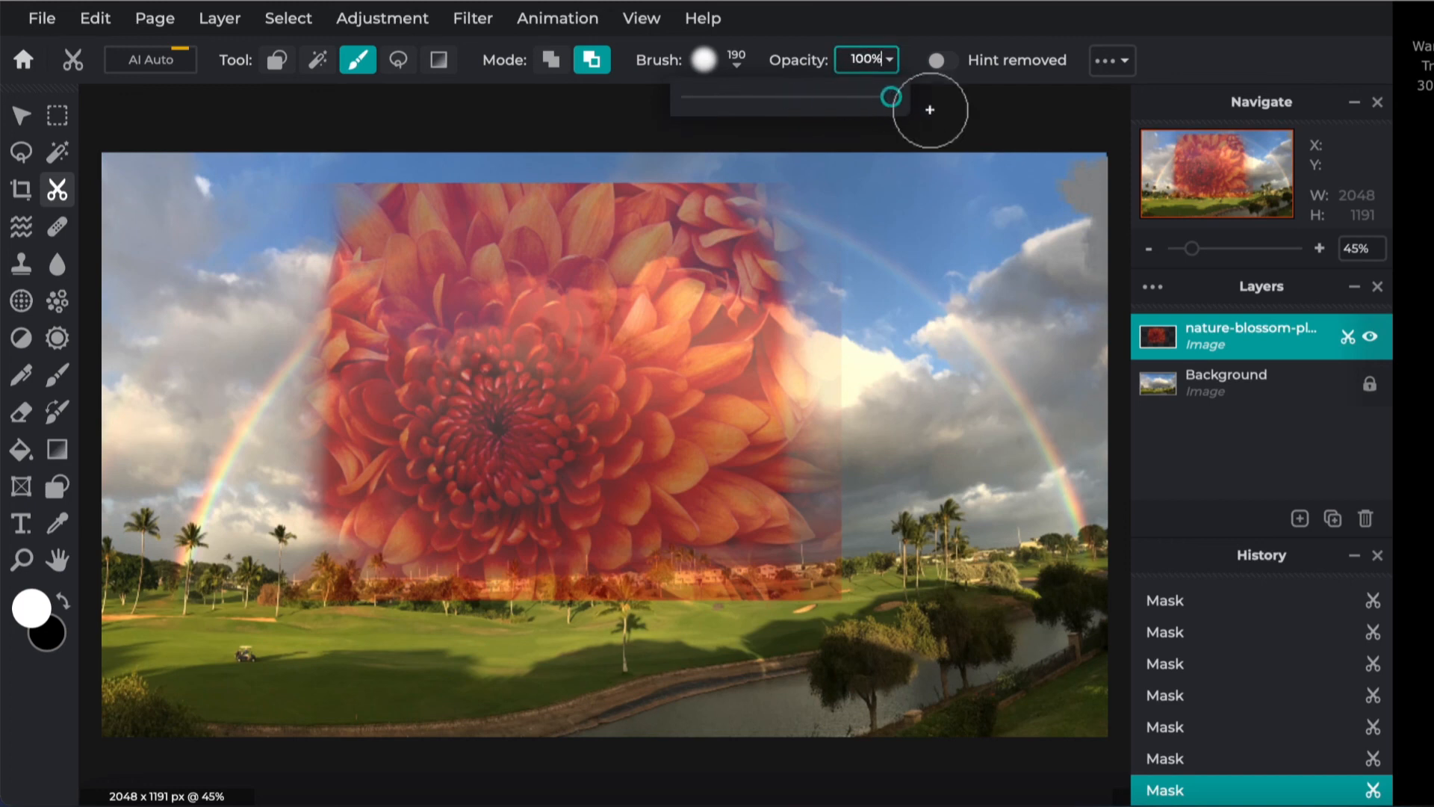
mouse_move(748, 187)
mouse_down()
mouse_move(792, 283)
mouse_move(769, 311)
mouse_move(798, 463)
mouse_up()
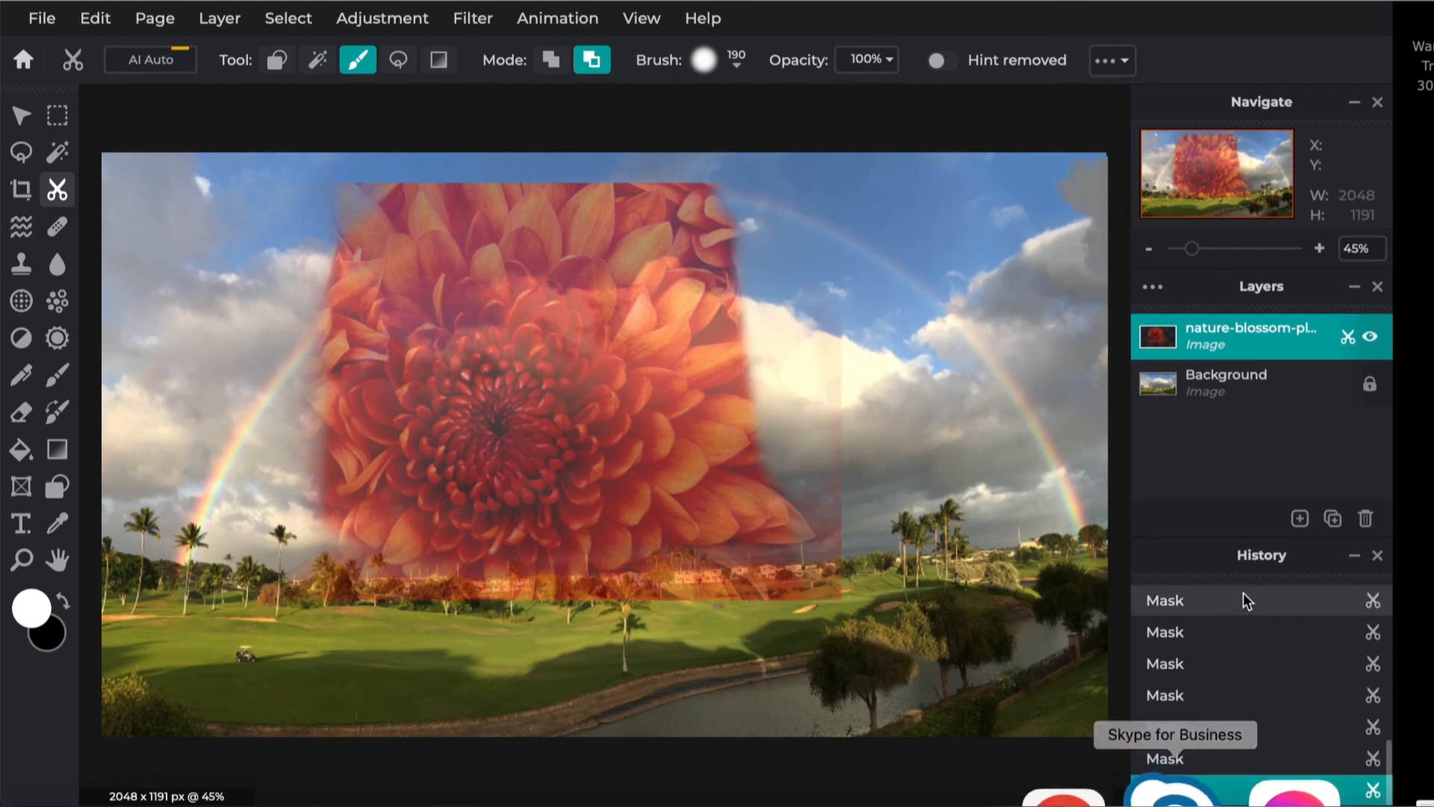
click(1214, 758)
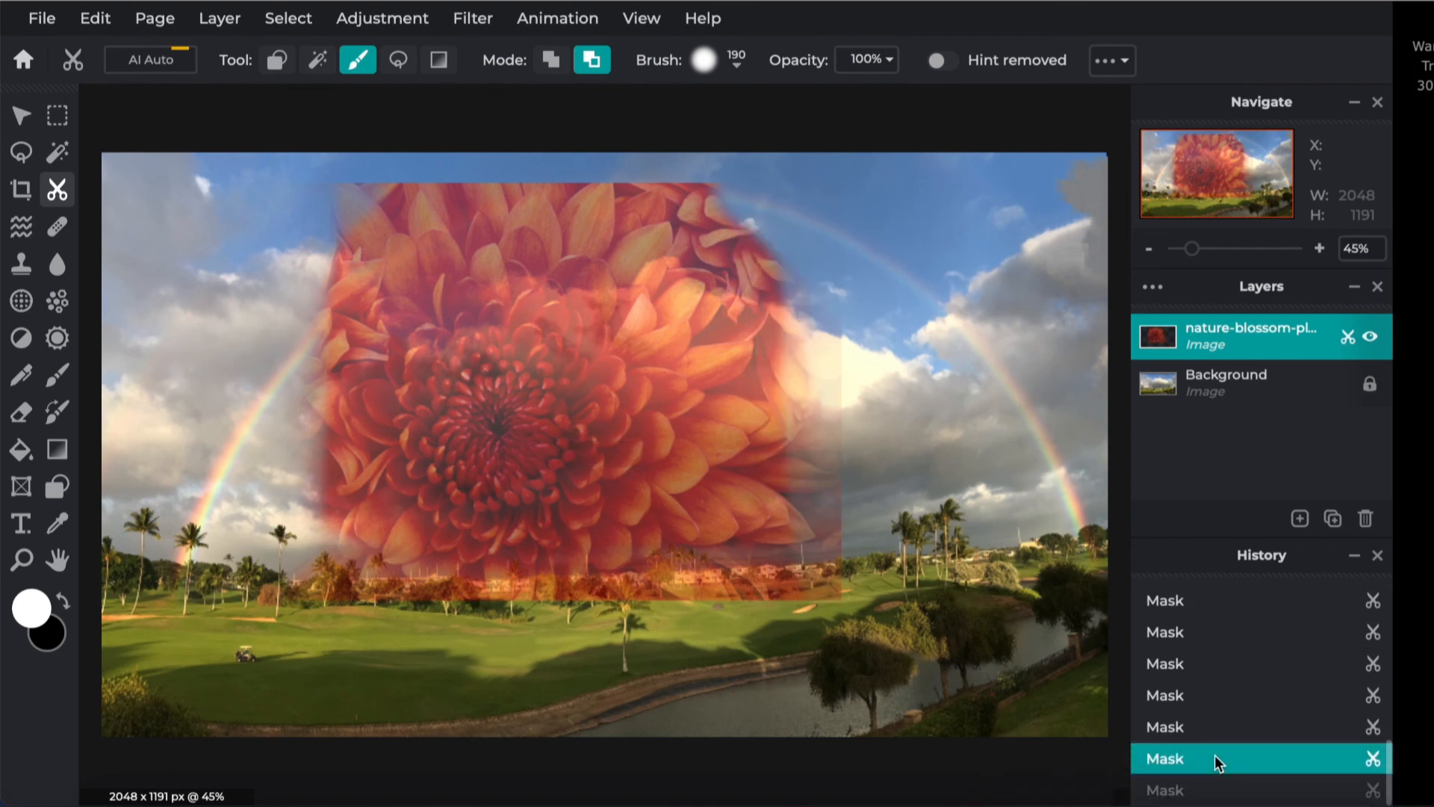
Fade the flower photo's right and lower edges into the clouds and tree line with the Cutout brush at 62% opacity.
click(891, 60)
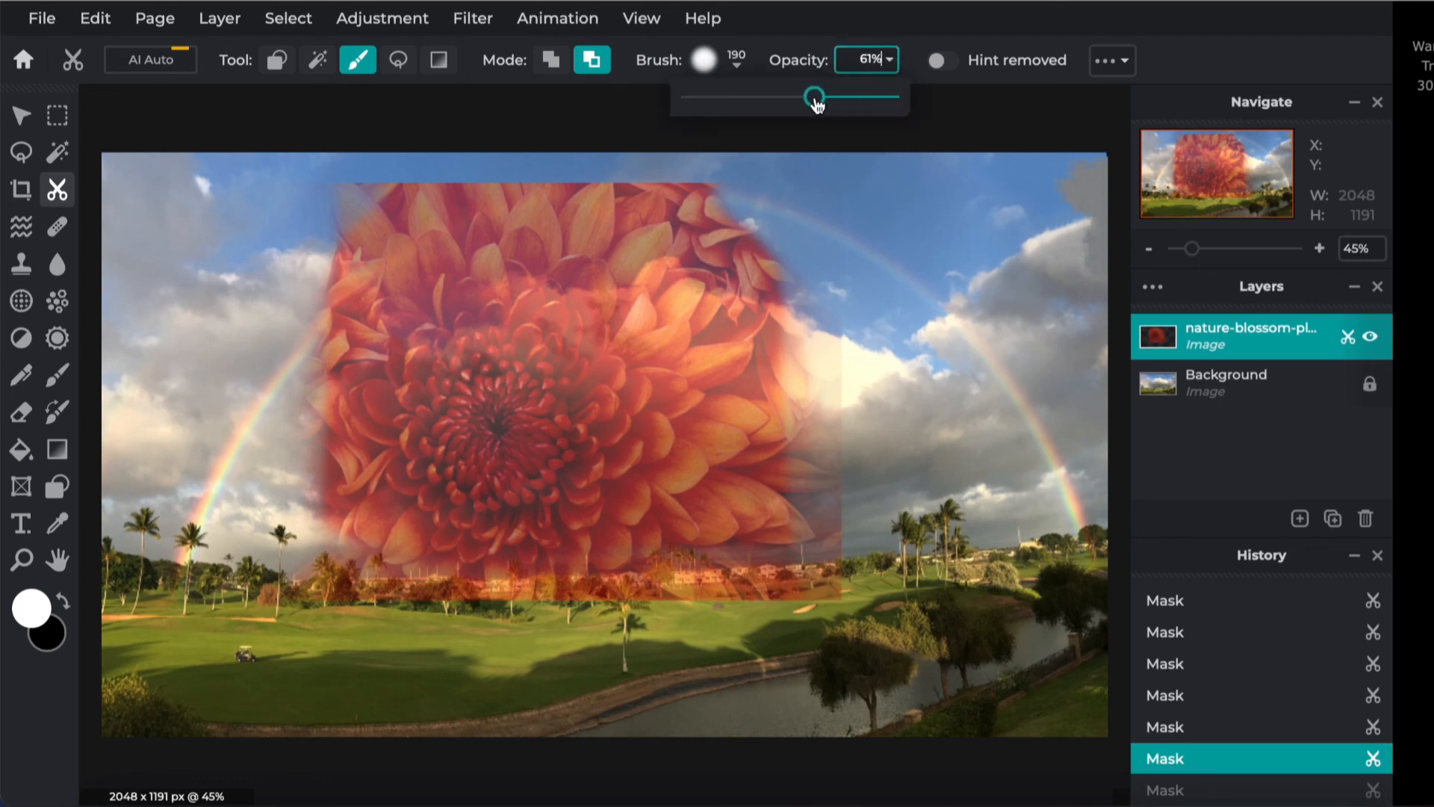
drag(816, 240, 835, 349)
mouse_move(793, 263)
mouse_down()
mouse_move(832, 381)
mouse_move(848, 631)
mouse_up()
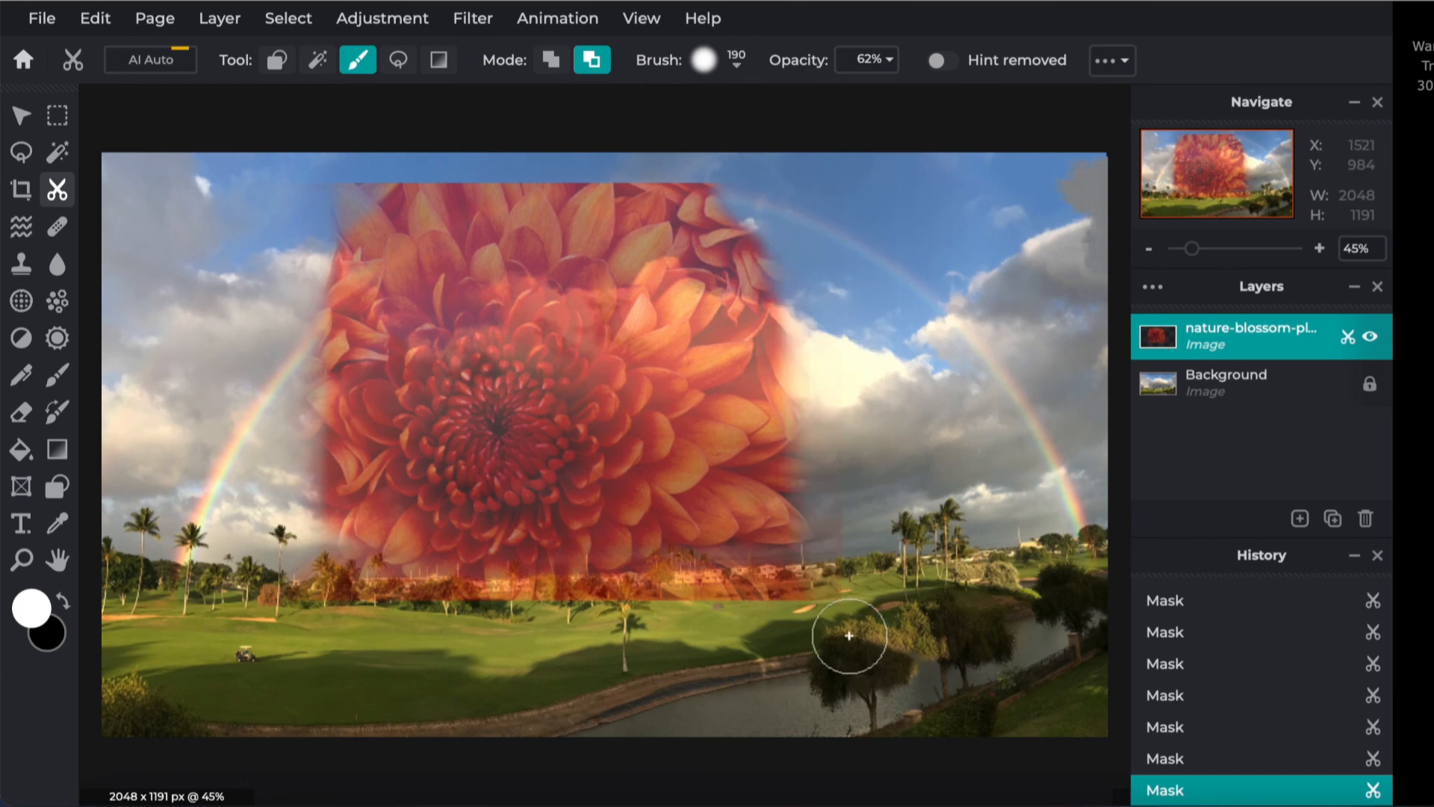
mouse_move(857, 419)
mouse_down()
mouse_move(838, 587)
mouse_move(474, 600)
mouse_move(329, 590)
mouse_up()
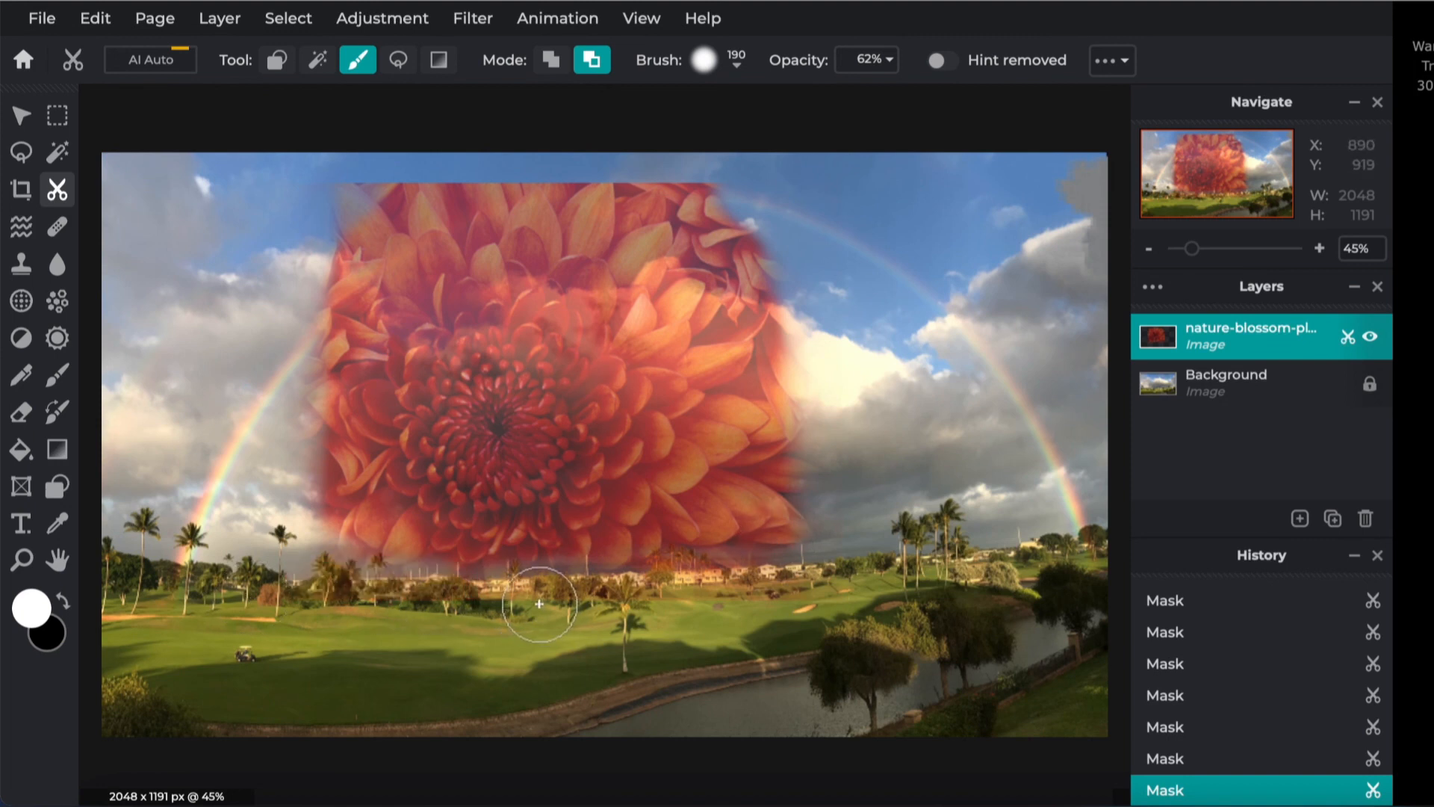
drag(541, 602, 756, 605)
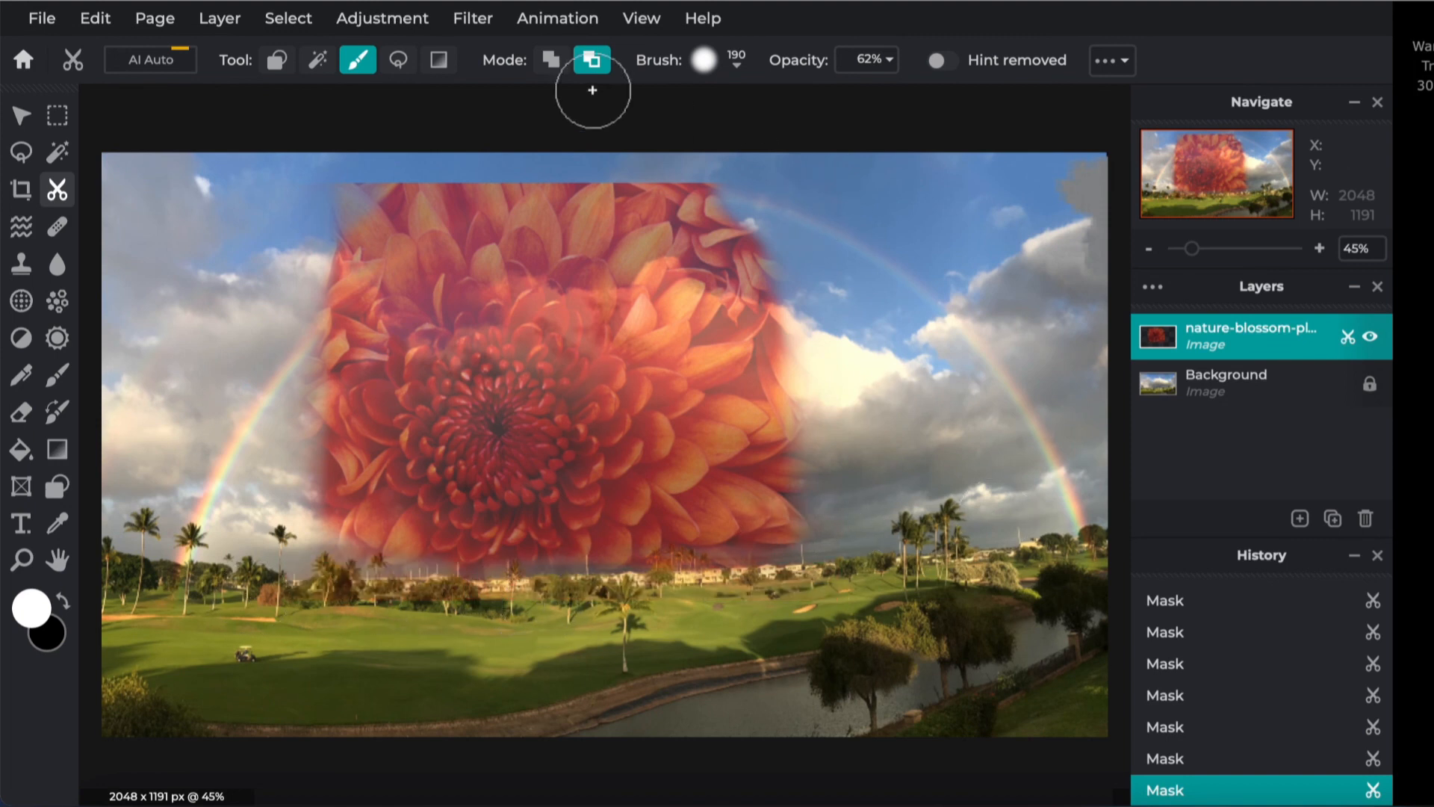
Fade the flower's top edge and round off its upper-left corner with the Cutout brush, undoing the last stroke.
mouse_move(329, 172)
mouse_down()
mouse_move(771, 168)
mouse_move(451, 166)
mouse_move(316, 186)
mouse_move(792, 193)
mouse_up()
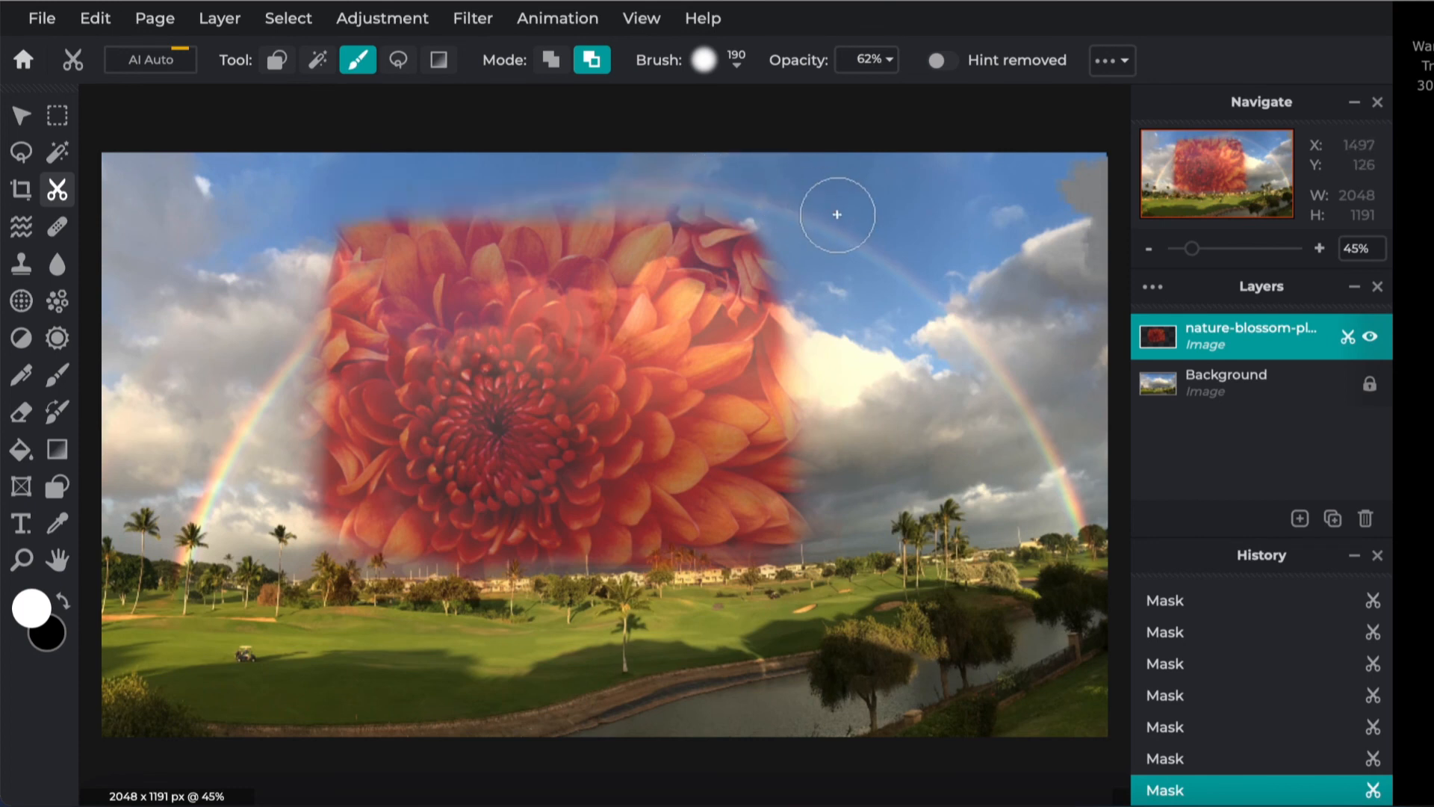
mouse_move(361, 179)
mouse_down()
mouse_move(410, 192)
mouse_move(332, 247)
mouse_move(302, 310)
mouse_up()
mouse_move(390, 189)
mouse_down()
mouse_move(406, 186)
mouse_move(311, 231)
mouse_move(413, 192)
mouse_move(328, 273)
mouse_up()
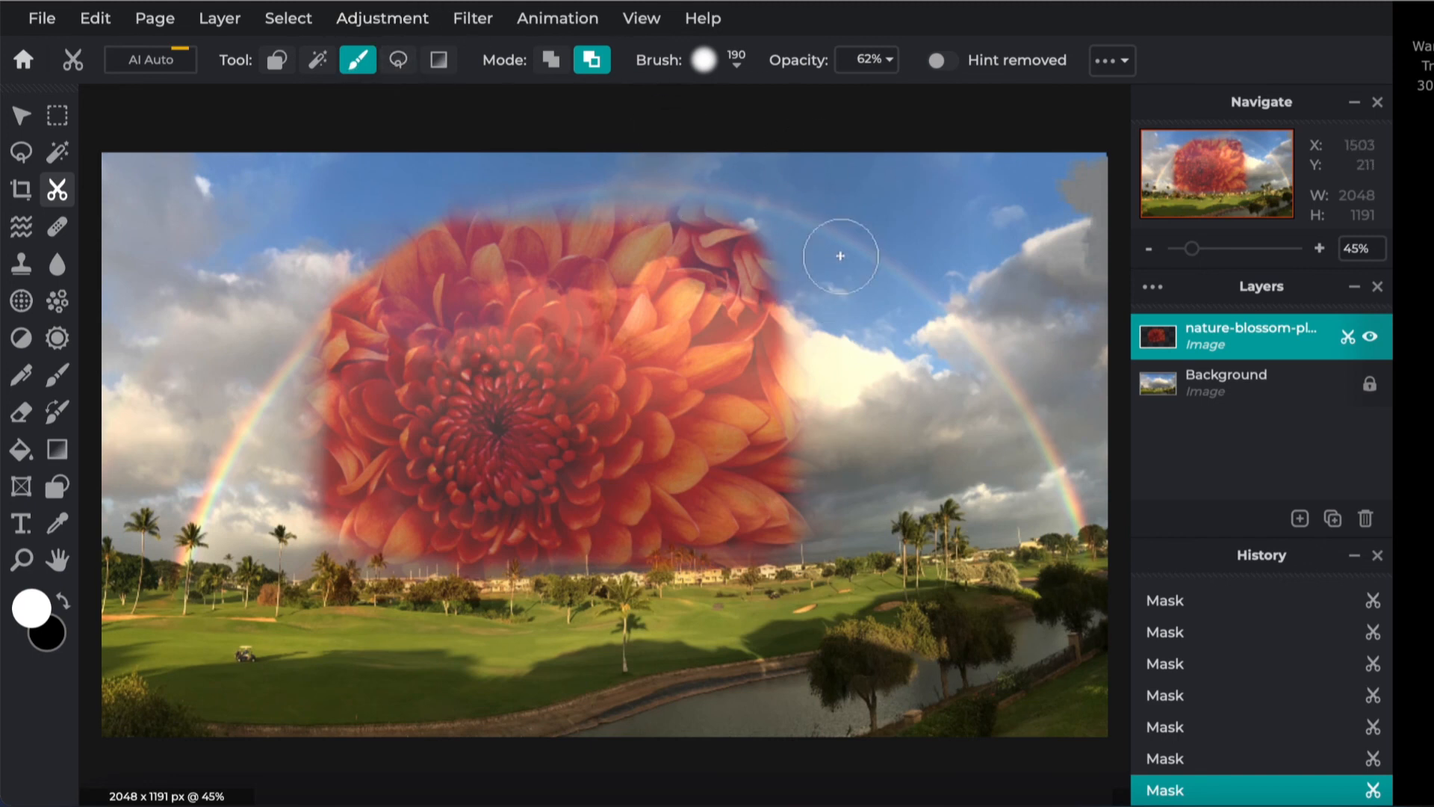
key(ctrl+z)
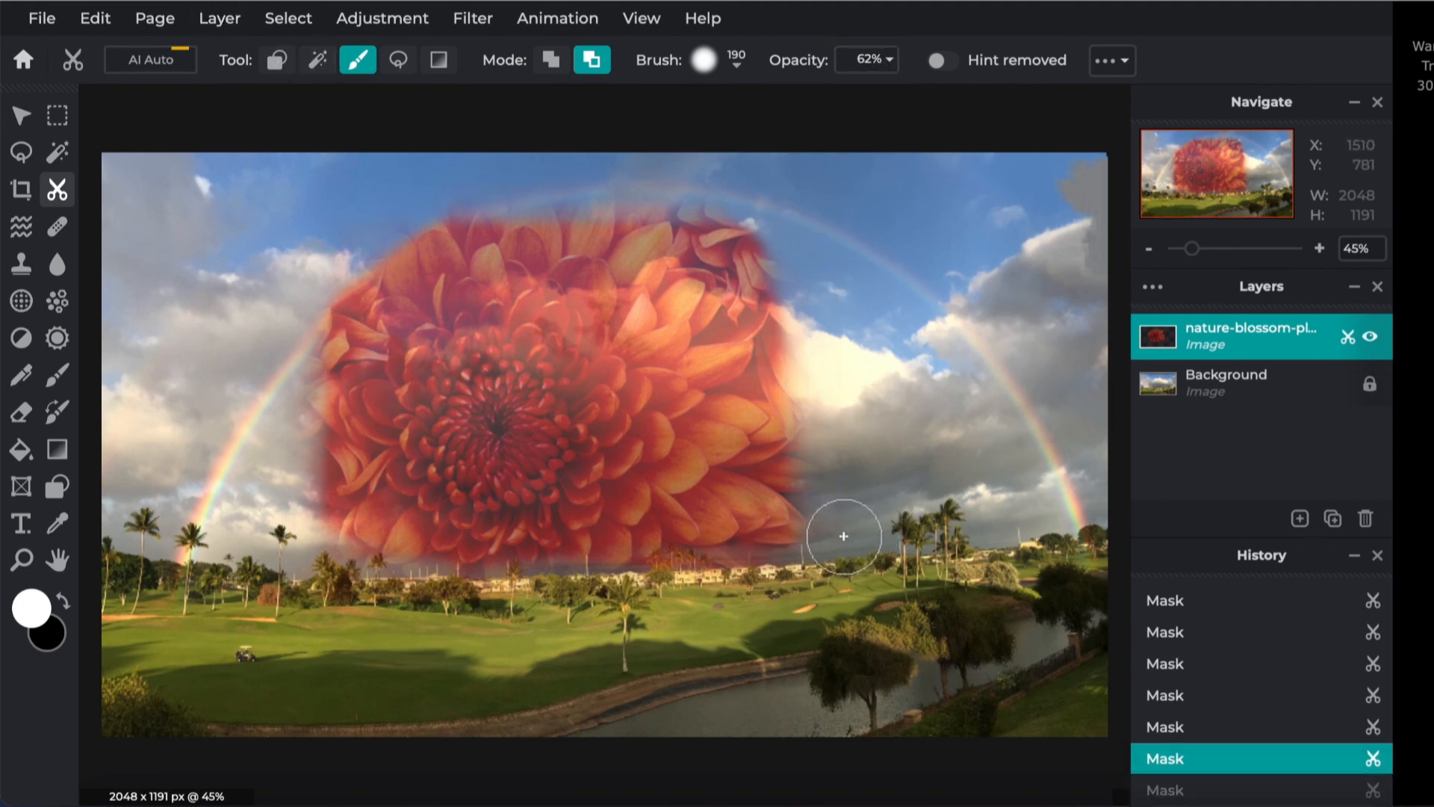
Round off the flower's lower corners and fade its underside above the tree line, finishing with the brush at 25% opacity.
drag(823, 521, 711, 564)
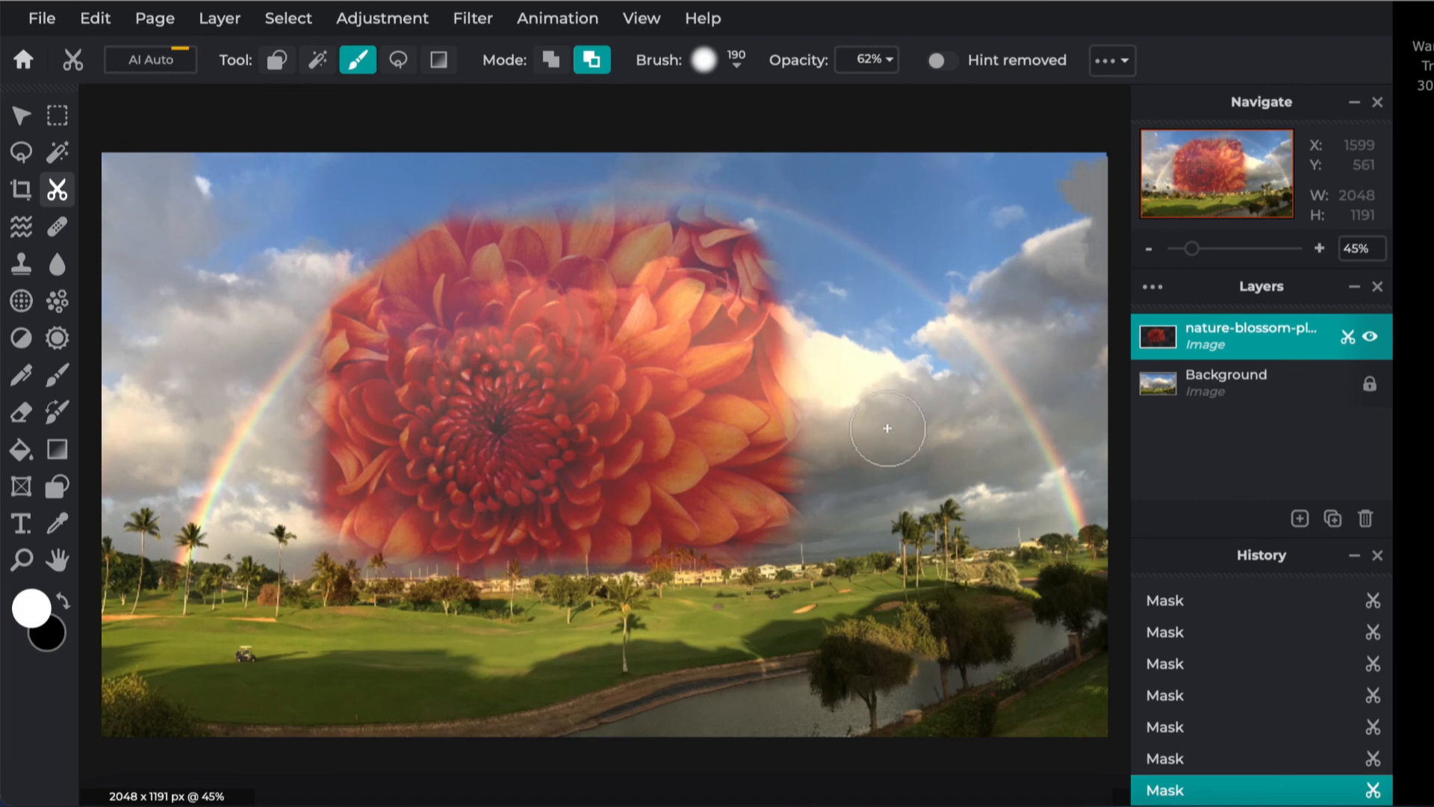
mouse_move(874, 426)
mouse_down()
mouse_move(785, 496)
mouse_move(526, 568)
mouse_move(304, 587)
mouse_up()
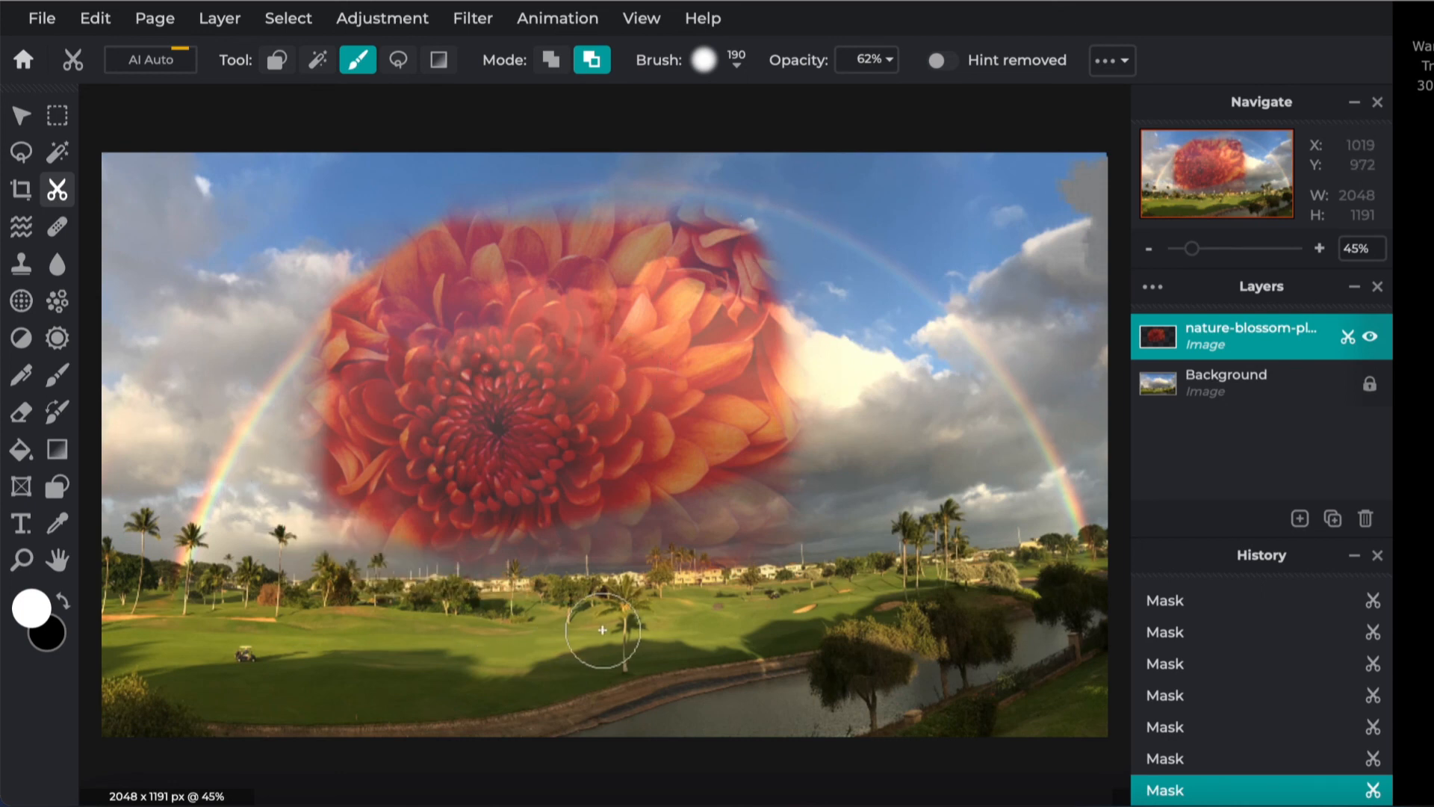
click(893, 60)
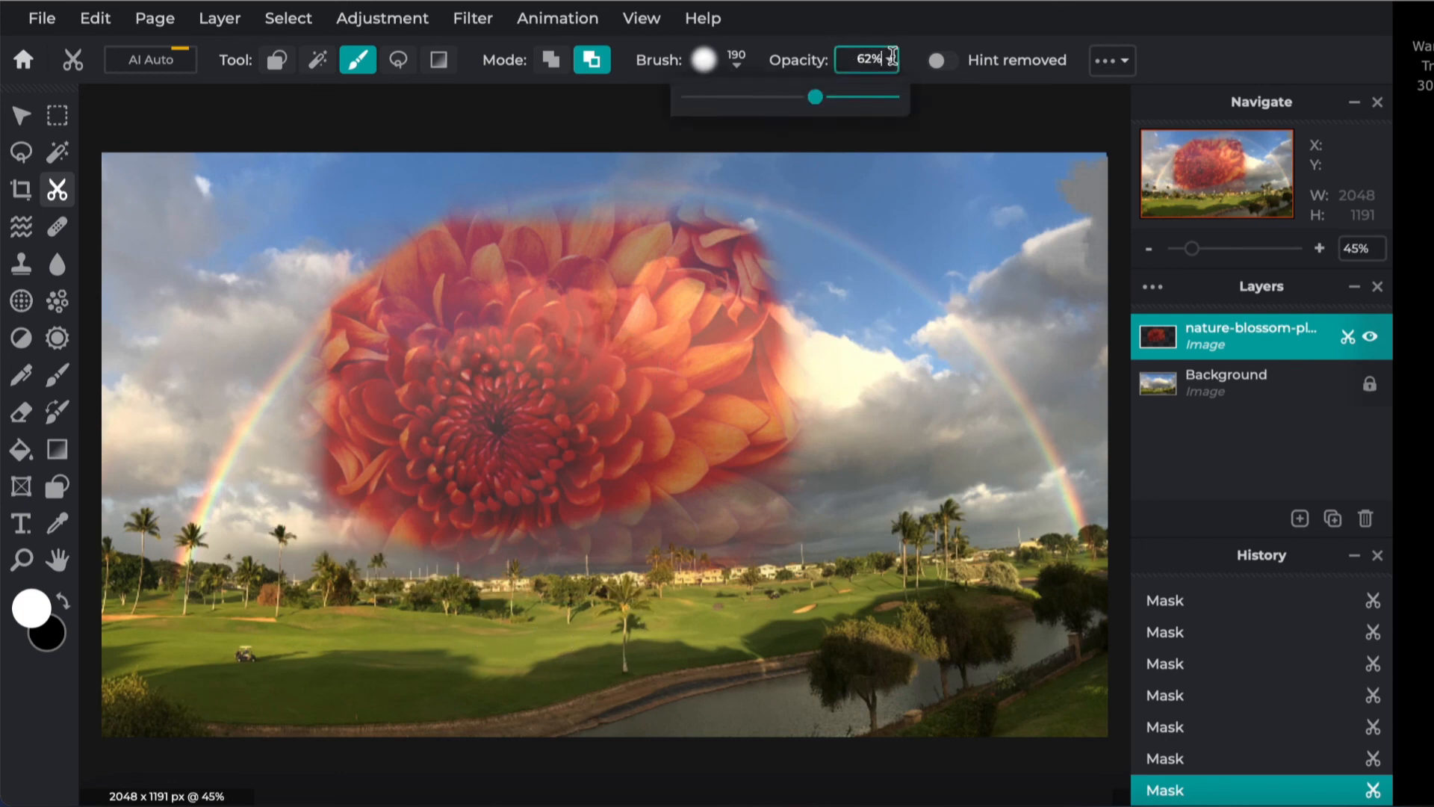
drag(756, 105, 740, 99)
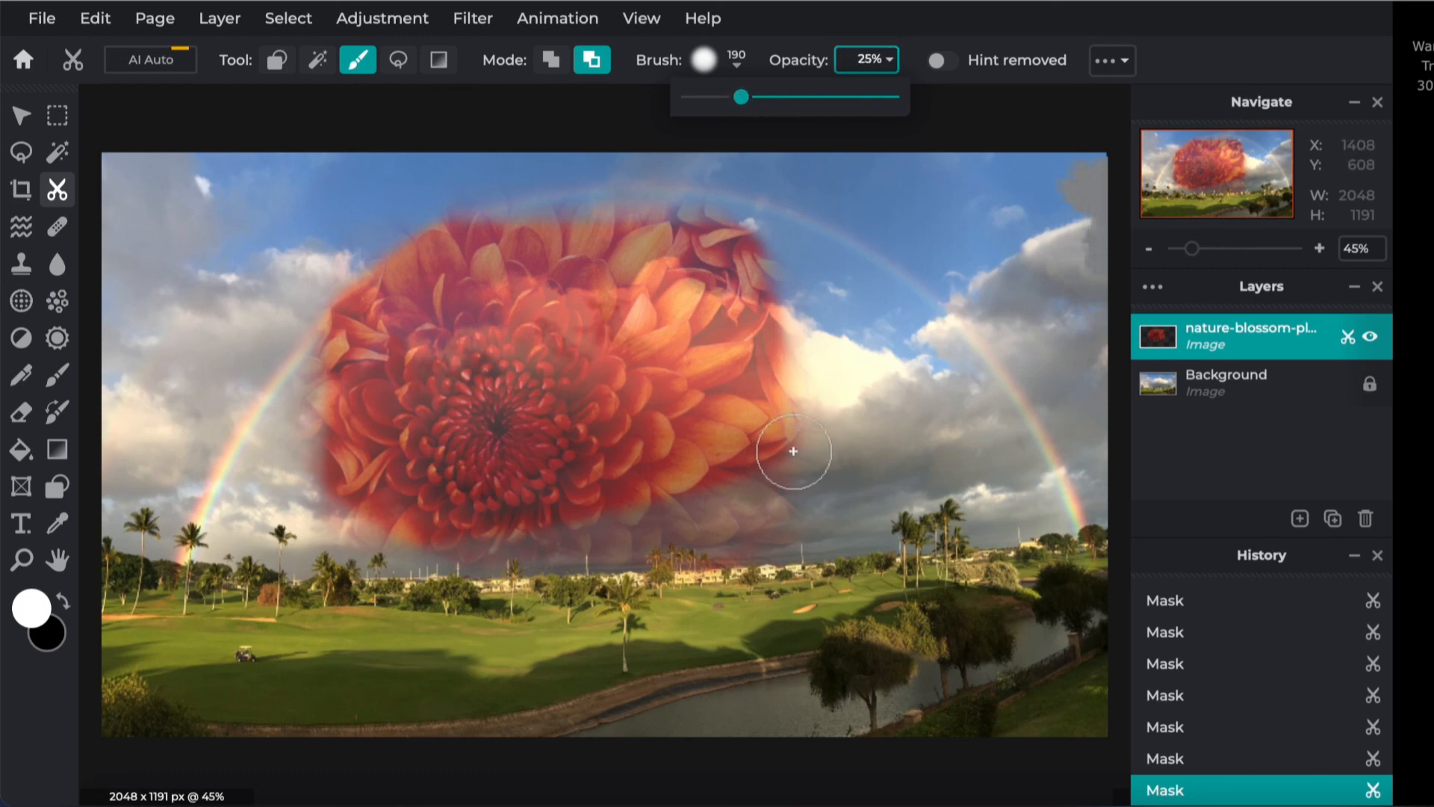
mouse_move(743, 521)
mouse_down()
mouse_move(794, 513)
mouse_move(800, 535)
mouse_move(755, 512)
mouse_up()
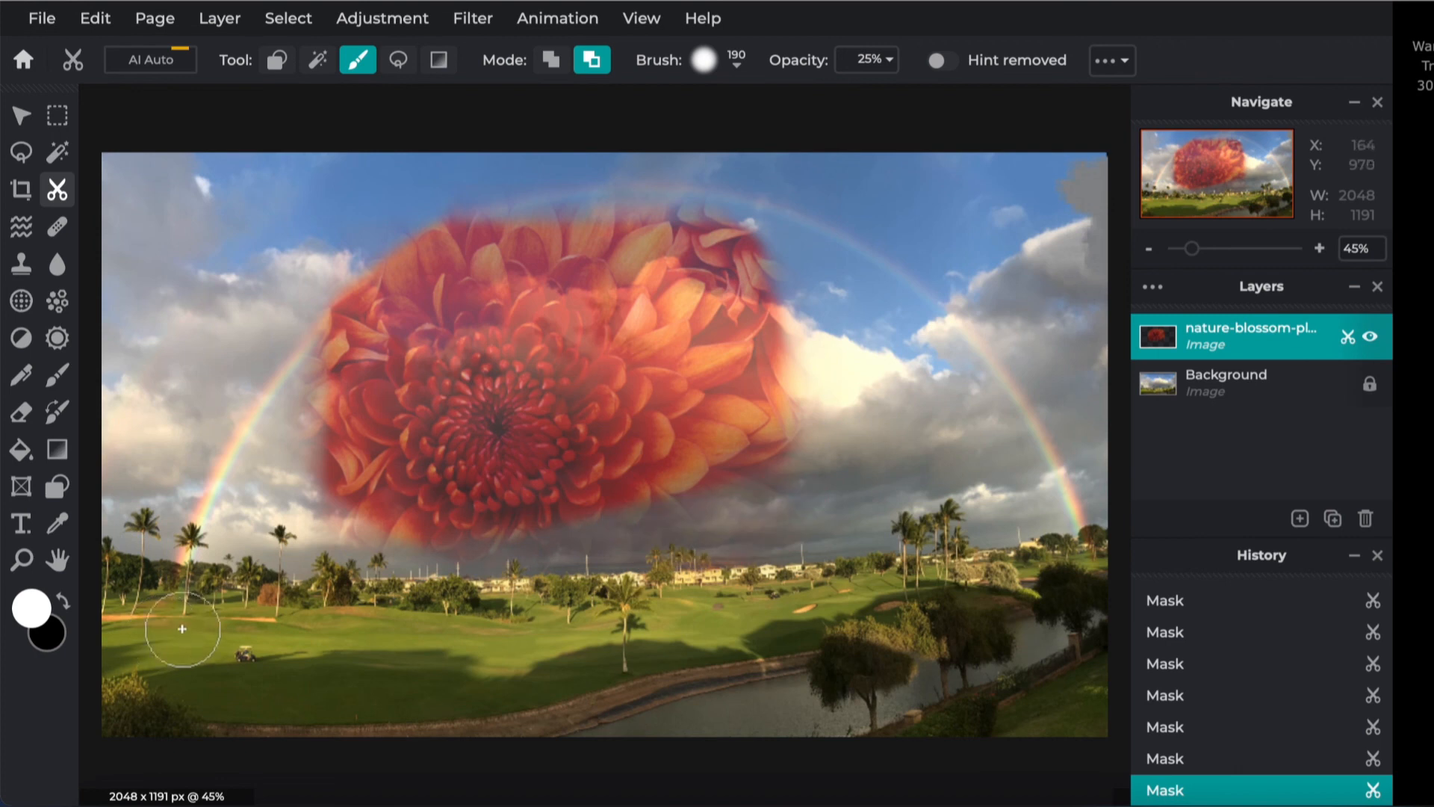
drag(329, 485, 508, 596)
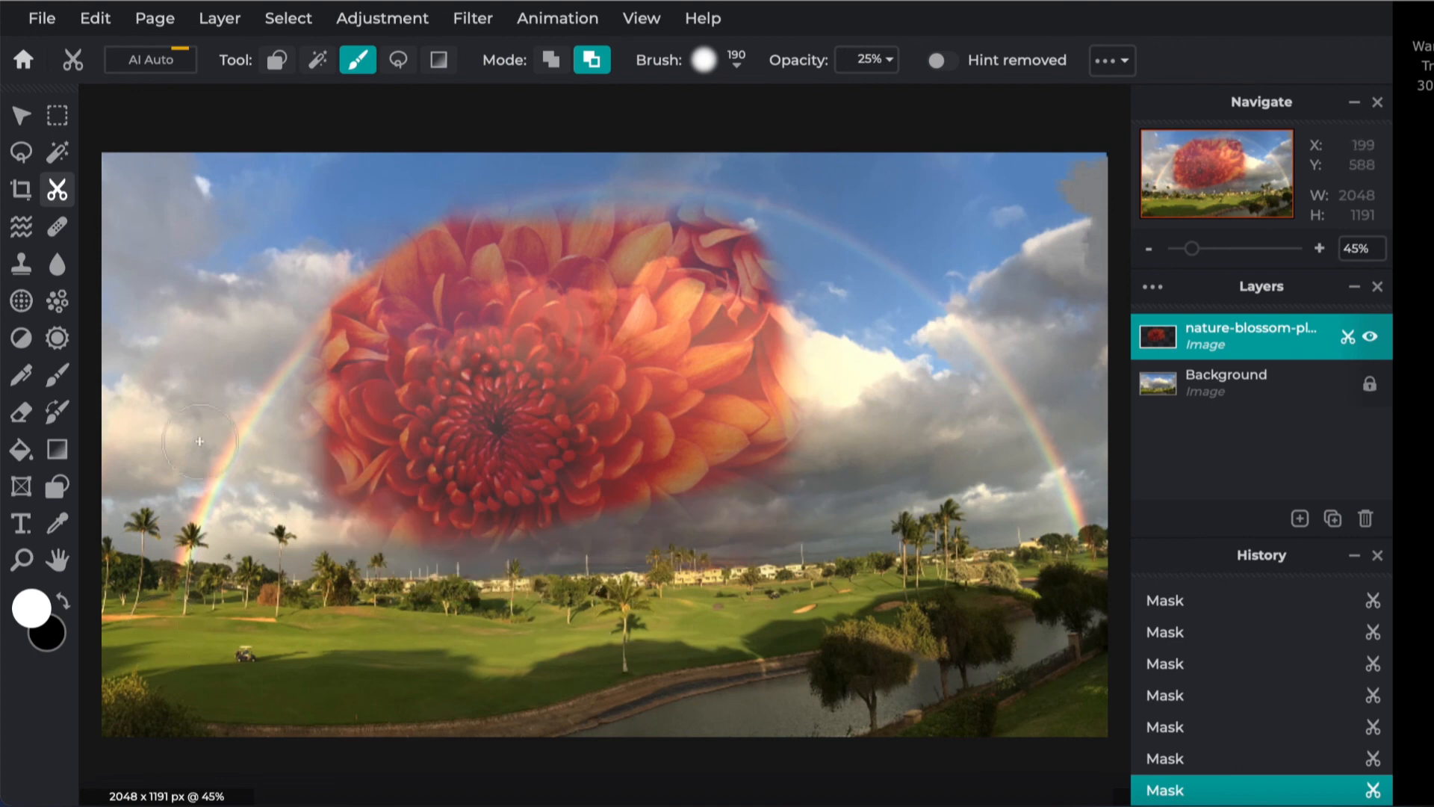
Soften the flower's top edge and upper-right petals into the blue sky with the Cutout brush at 25% opacity.
mouse_move(303, 343)
mouse_down()
mouse_move(283, 376)
mouse_move(378, 232)
mouse_move(656, 179)
mouse_move(871, 192)
mouse_up()
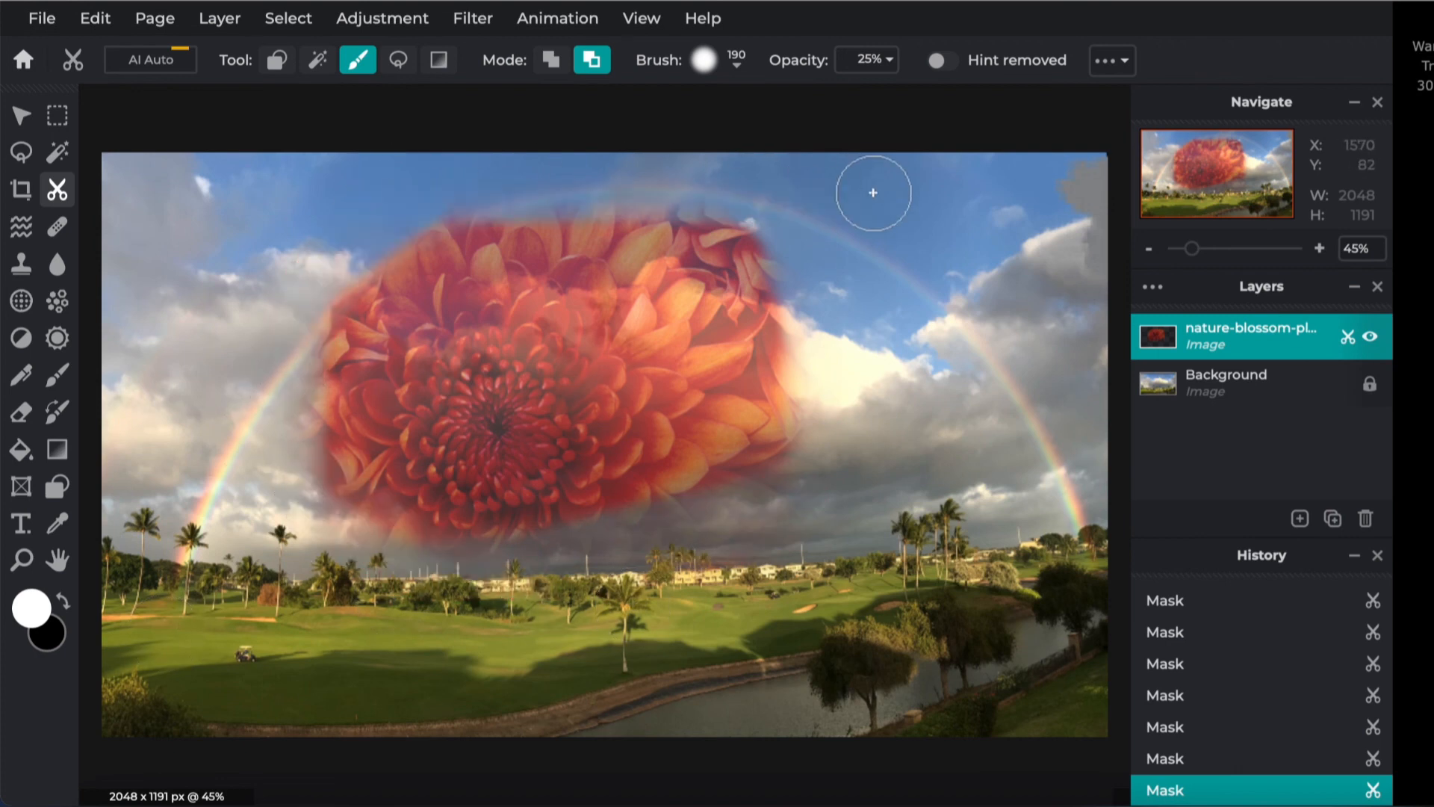
mouse_move(567, 176)
mouse_down()
mouse_move(465, 207)
mouse_move(276, 327)
mouse_move(298, 348)
mouse_up()
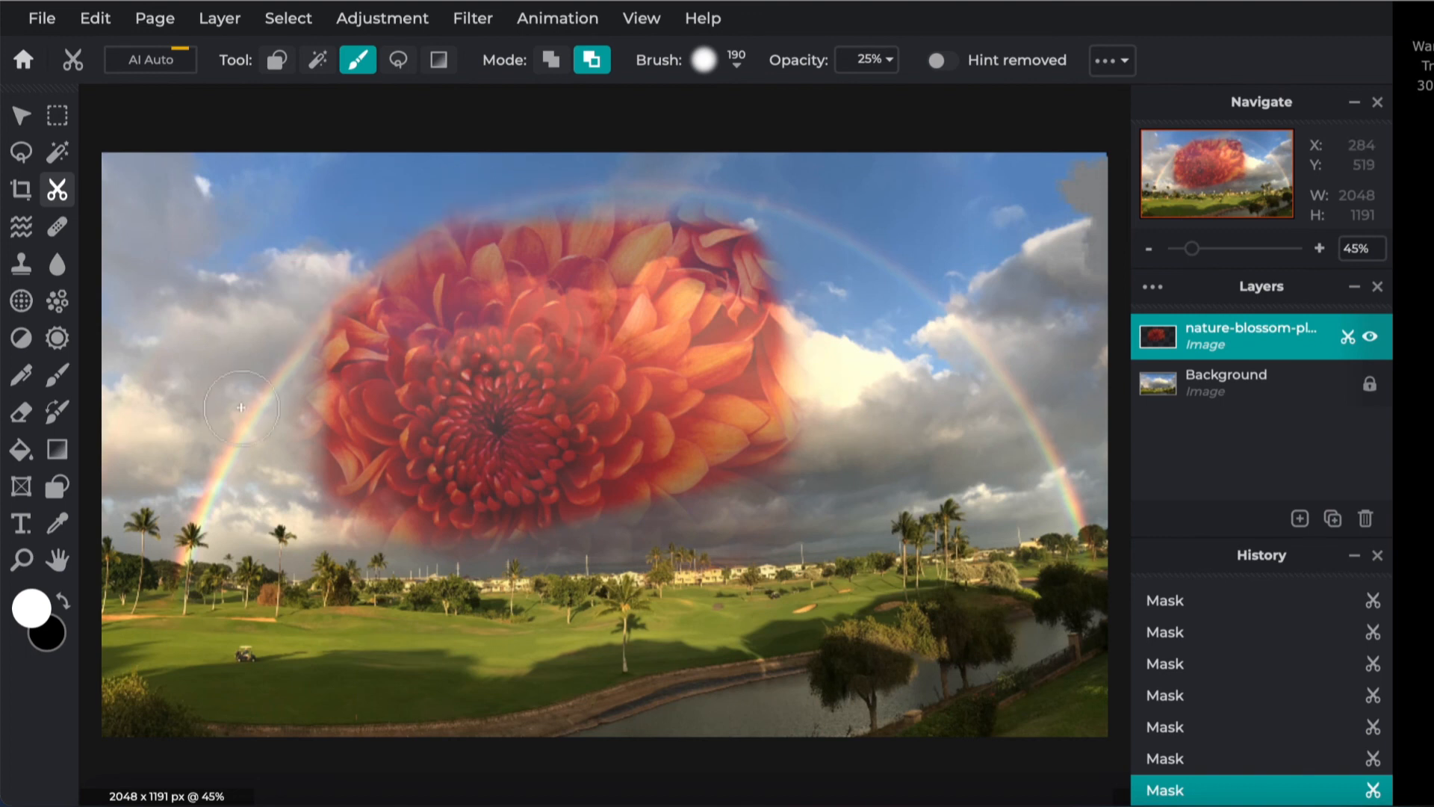
mouse_move(786, 262)
mouse_down()
mouse_move(688, 220)
mouse_move(564, 222)
mouse_up()
drag(650, 218, 942, 348)
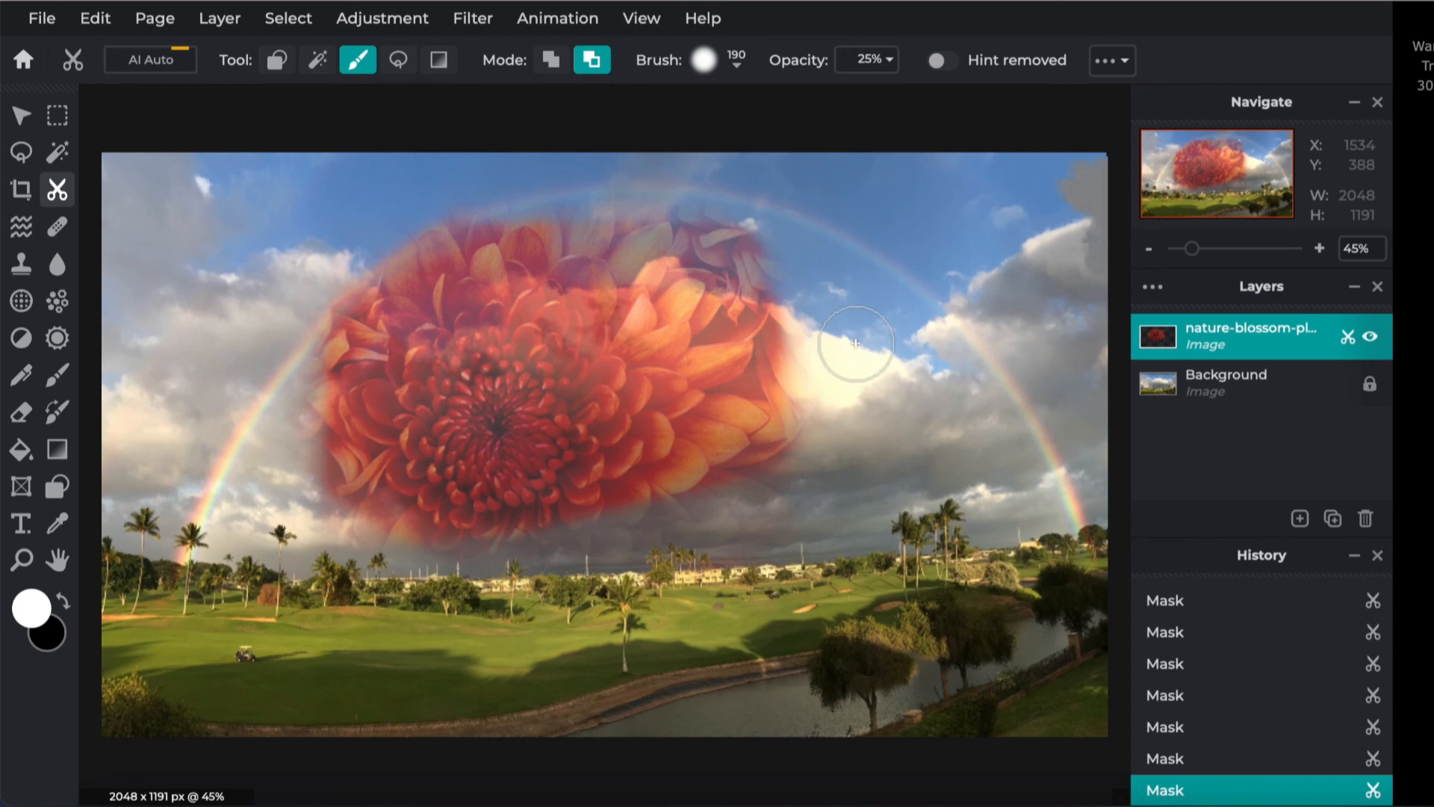
drag(788, 233, 560, 224)
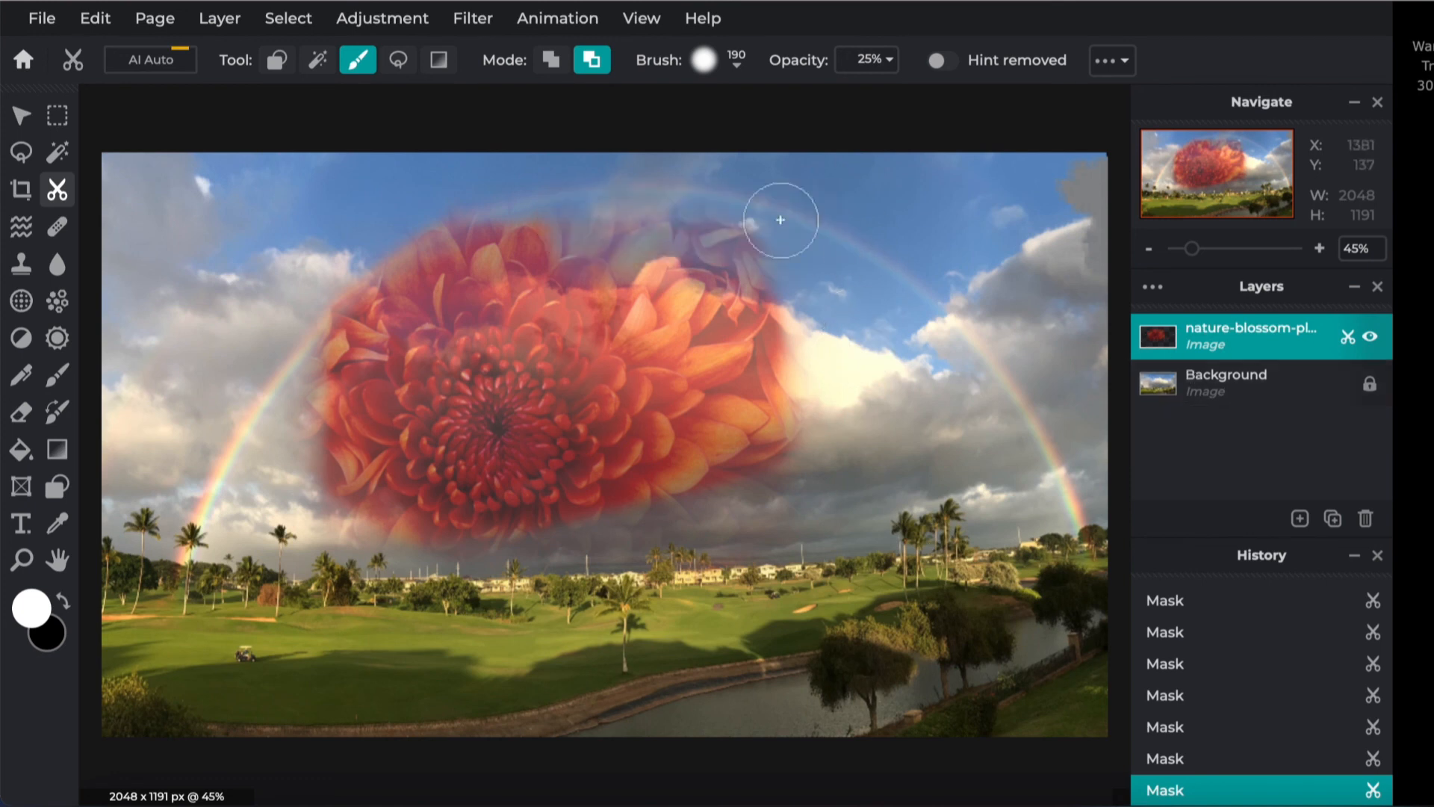
drag(590, 167, 814, 285)
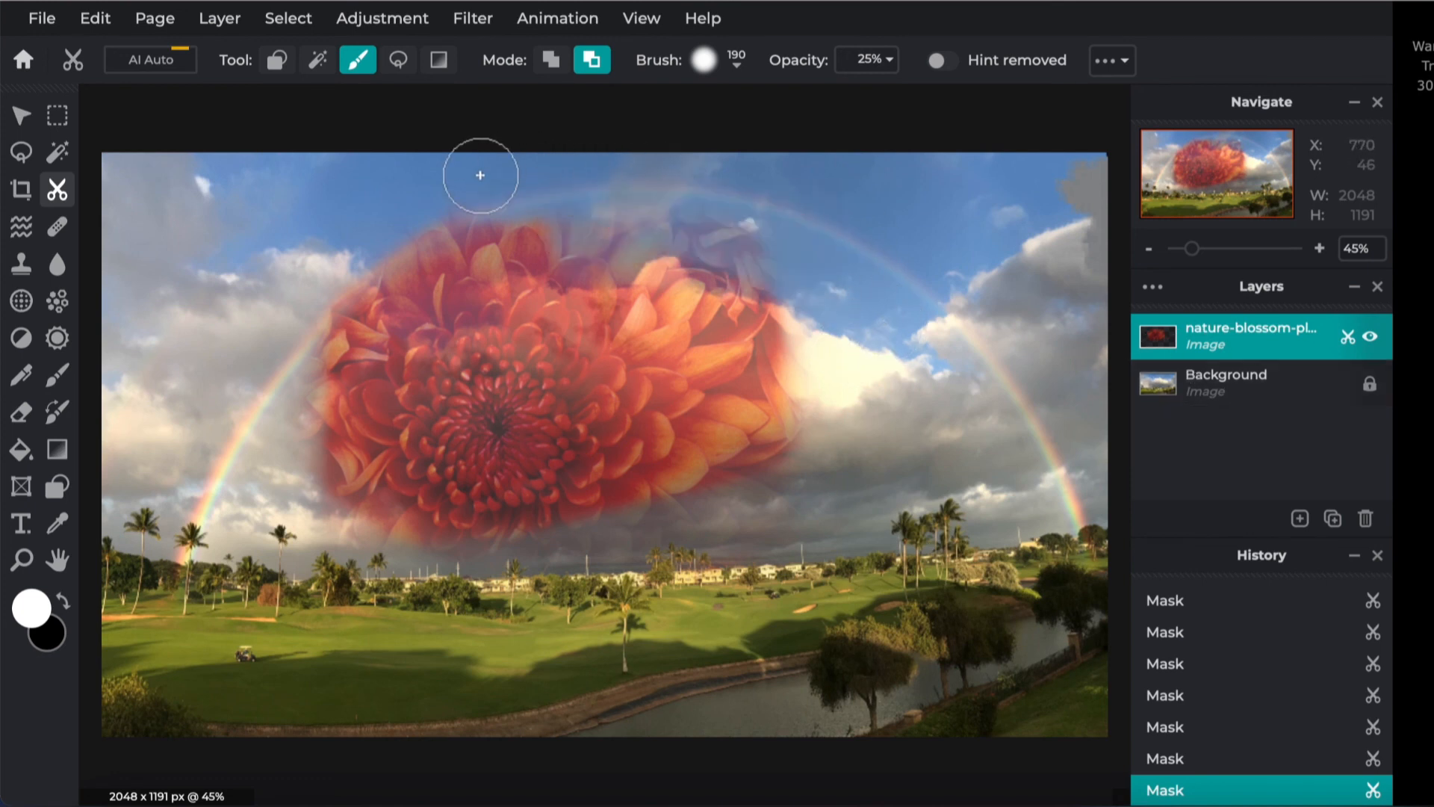
drag(480, 175, 732, 221)
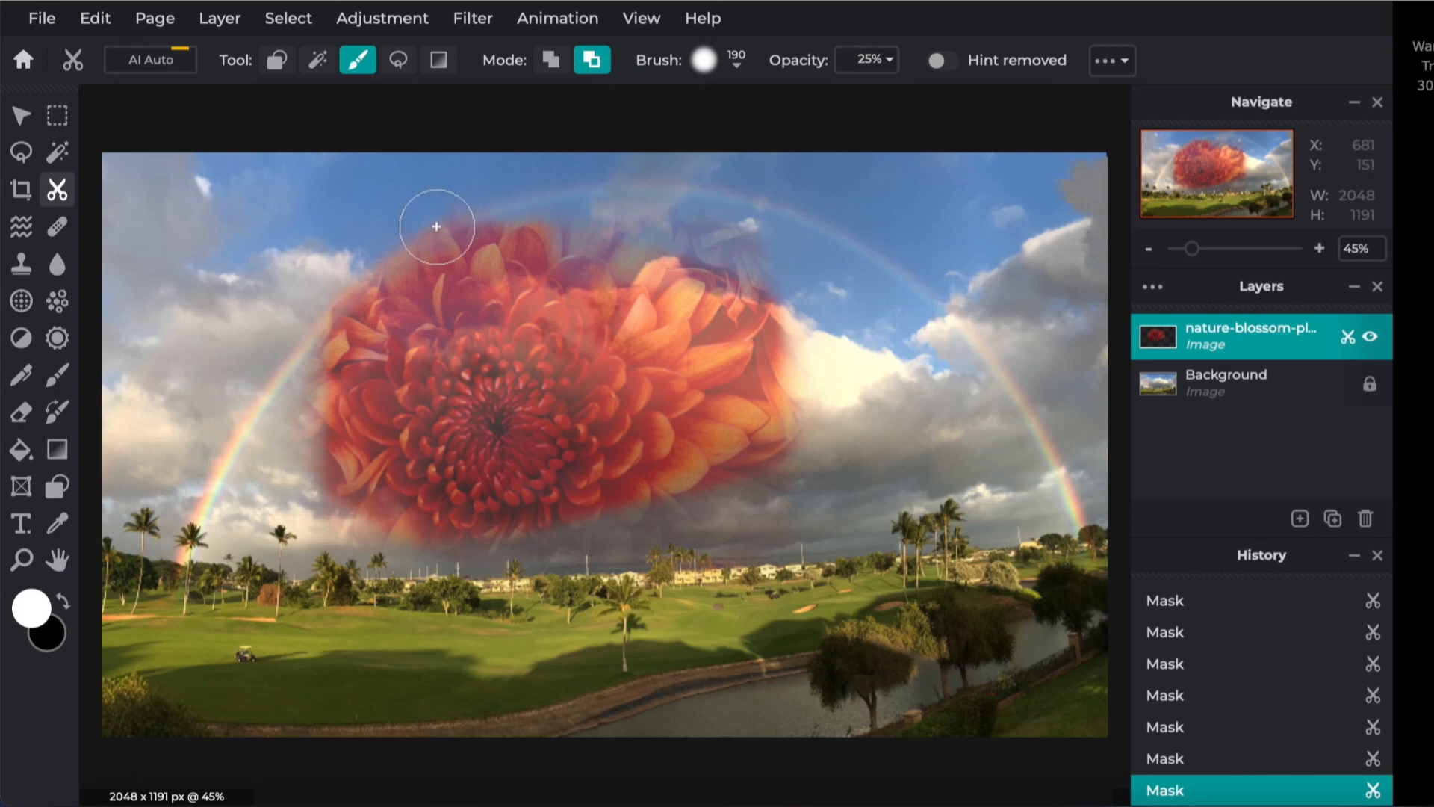
Blend the flower's upper-left, left and lower-left edges into the sky with repeated Cutout brush strokes at 25% opacity.
drag(469, 209, 322, 396)
mouse_move(566, 170)
mouse_down()
mouse_move(544, 167)
mouse_move(266, 427)
mouse_up()
mouse_move(500, 216)
mouse_down()
mouse_move(426, 263)
mouse_move(217, 515)
mouse_up()
mouse_move(271, 420)
mouse_down()
mouse_move(374, 561)
mouse_move(606, 628)
mouse_up()
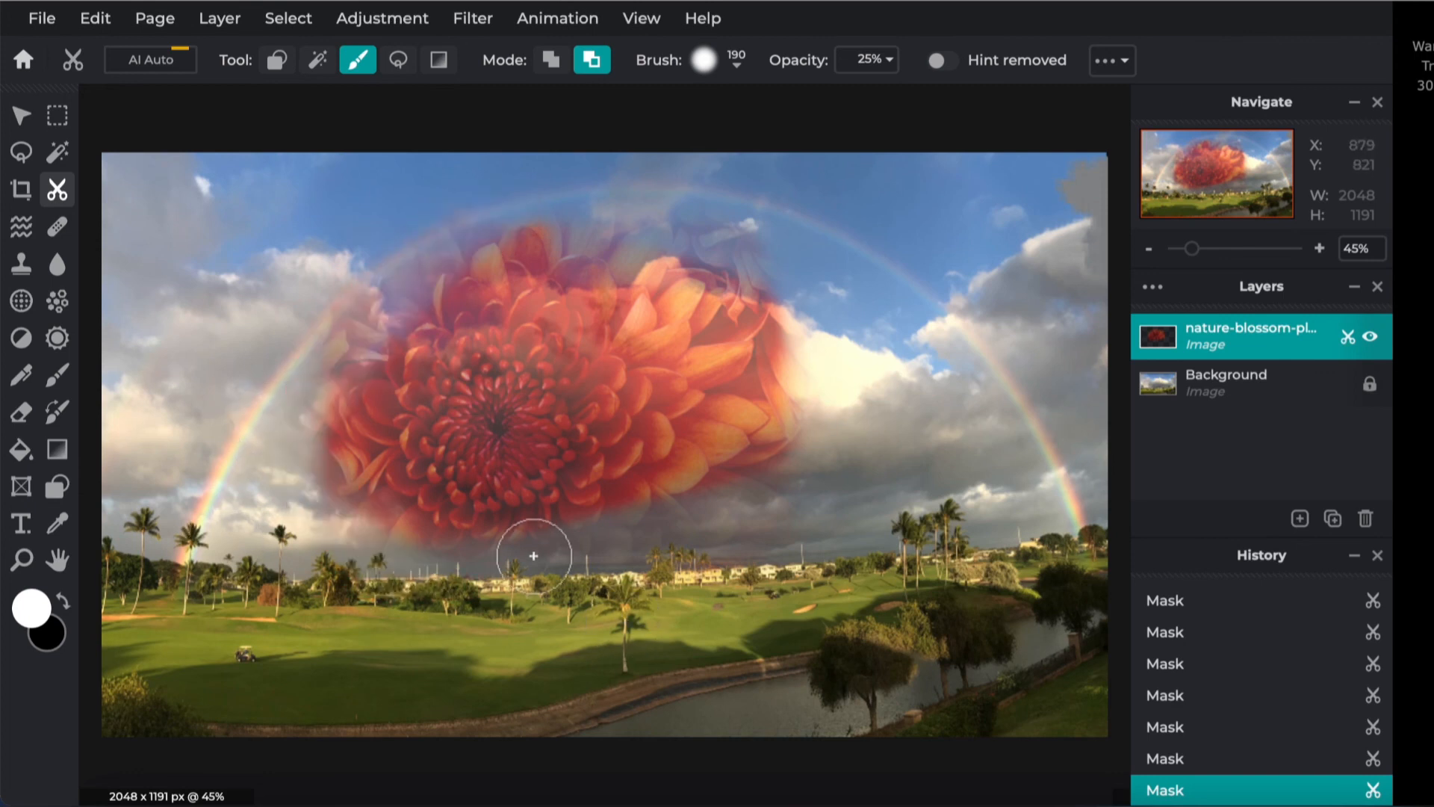
drag(569, 576, 351, 549)
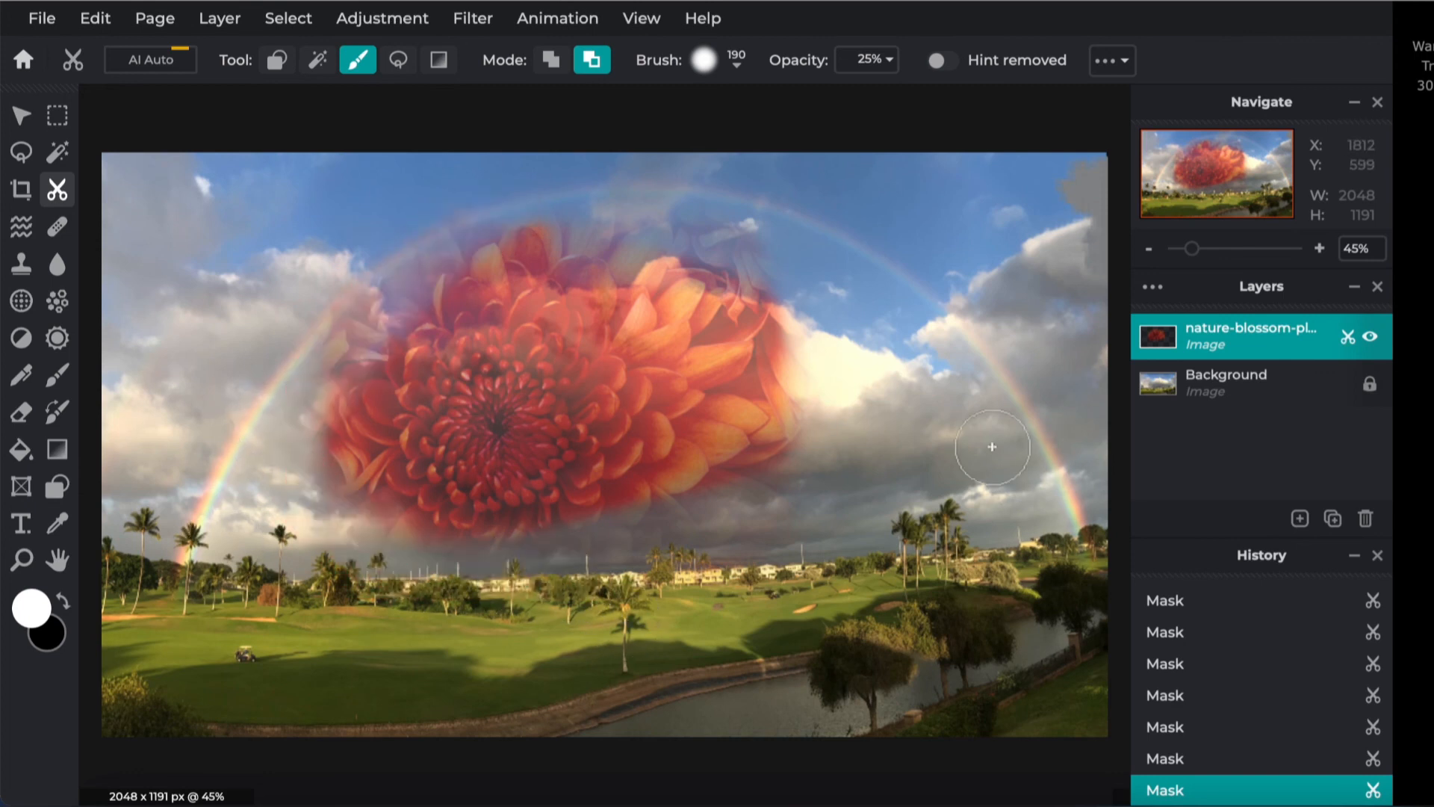
Fade the flower's right and lower-right petals into the clouds with repeated Cutout brush strokes at 25% opacity.
mouse_move(793, 289)
mouse_down()
mouse_move(791, 449)
mouse_move(706, 564)
mouse_up()
mouse_move(806, 323)
mouse_down()
mouse_move(817, 288)
mouse_move(620, 546)
mouse_up()
mouse_move(828, 290)
mouse_down()
mouse_move(709, 467)
mouse_move(624, 538)
mouse_up()
mouse_move(818, 366)
mouse_down()
mouse_move(671, 521)
mouse_move(617, 556)
mouse_up()
mouse_move(671, 240)
mouse_down()
mouse_move(718, 326)
mouse_move(736, 433)
mouse_up()
drag(714, 160, 780, 445)
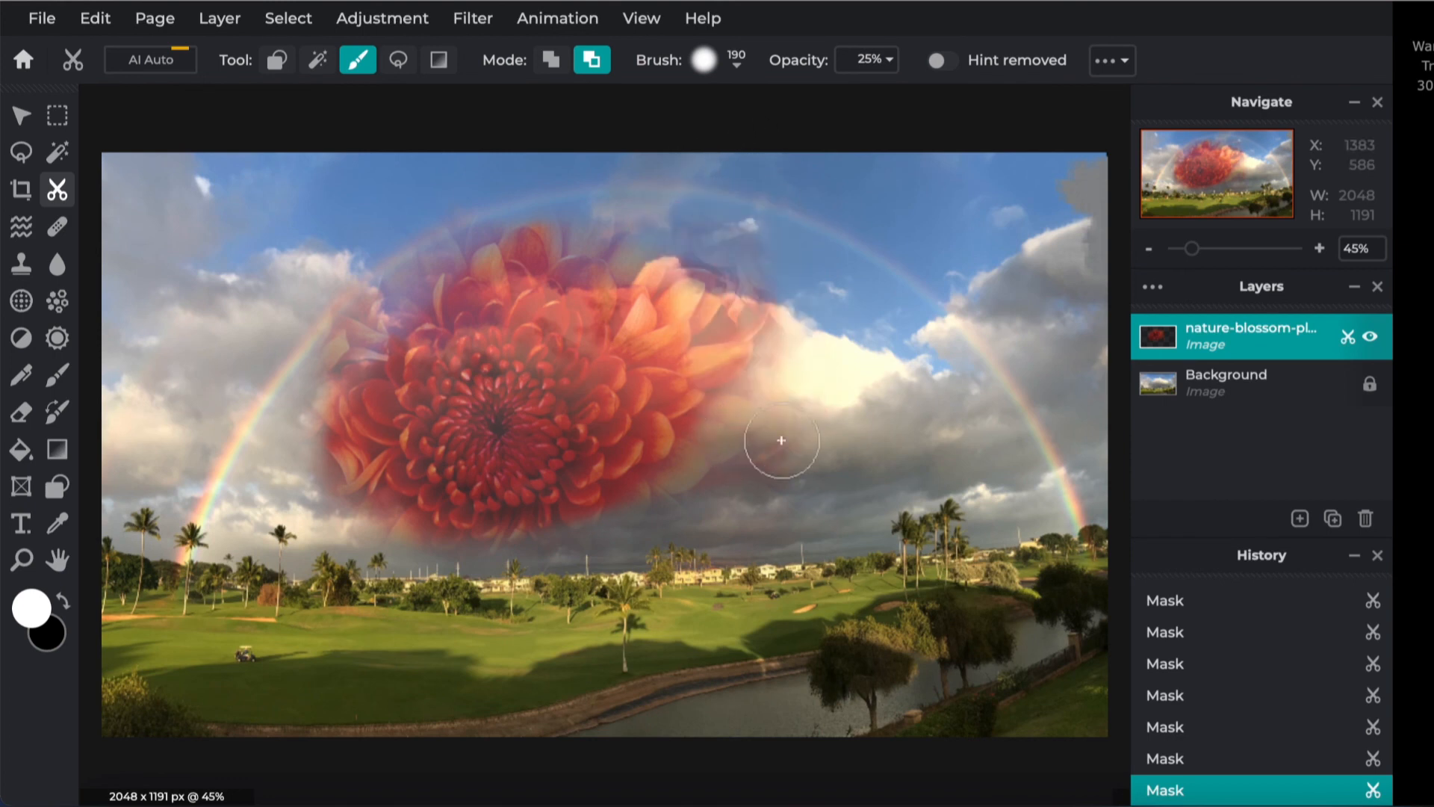
Thin out the remaining petals along the flower's top and upper-right edge with the Cutout brush at 25% opacity.
drag(580, 200, 844, 424)
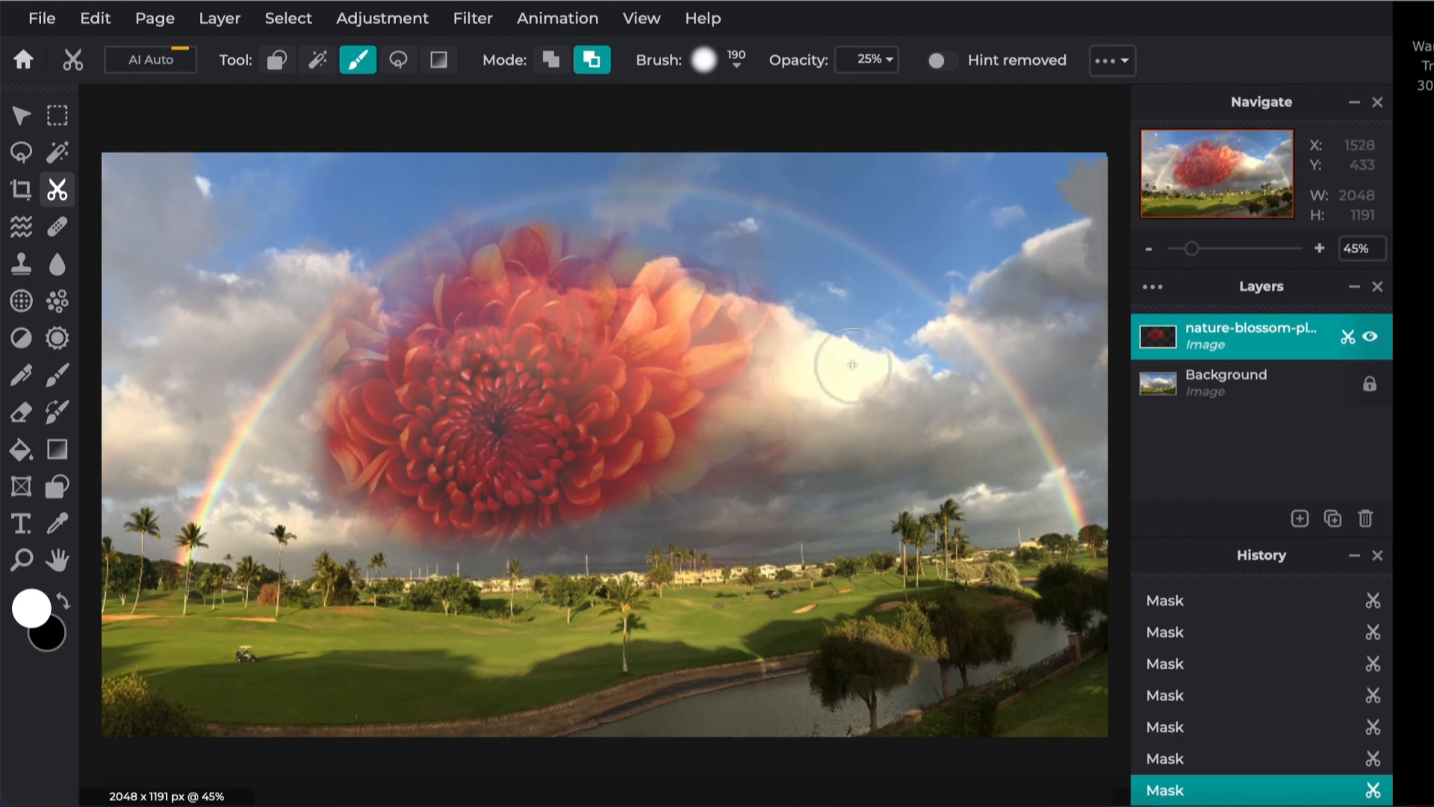
drag(810, 263, 650, 232)
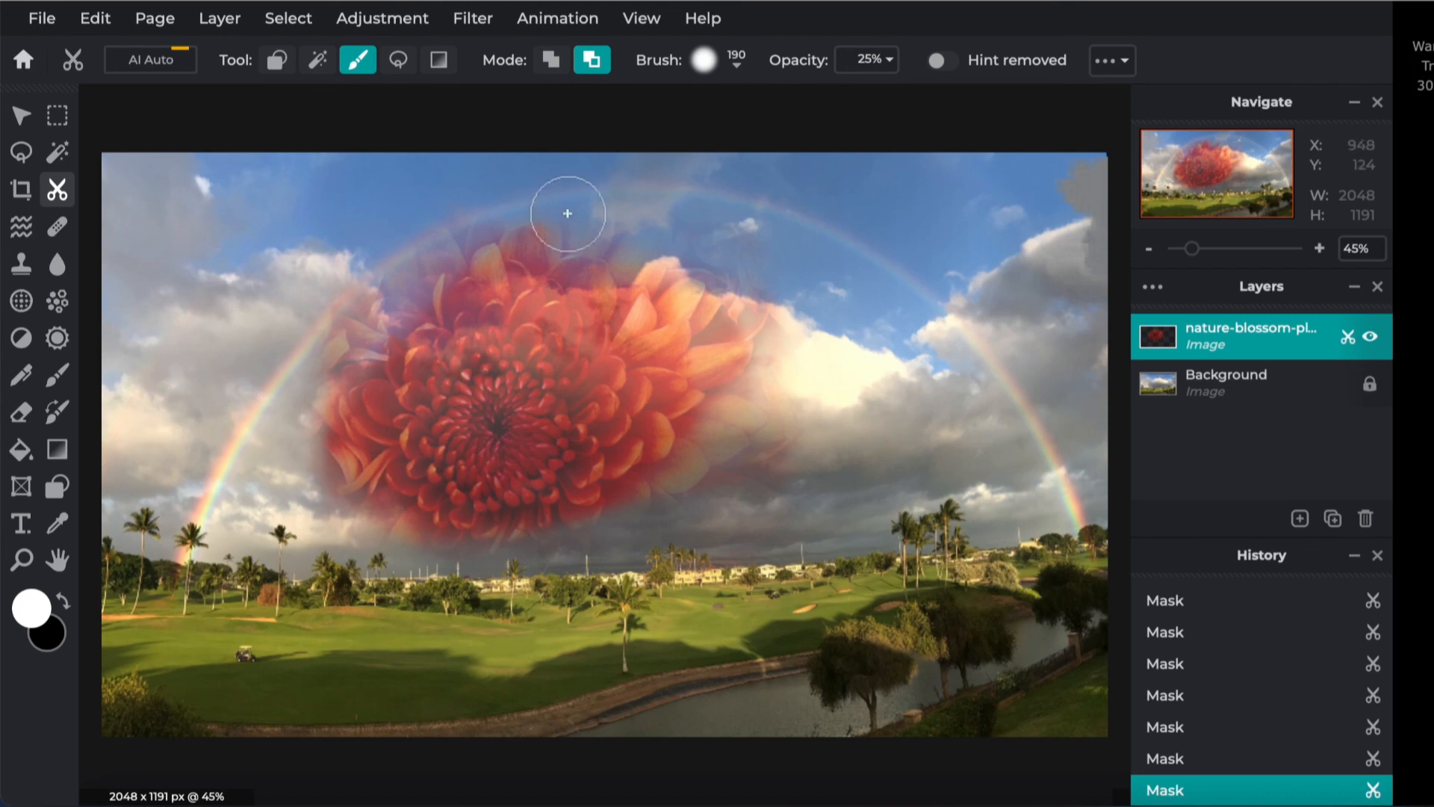
drag(759, 250, 536, 227)
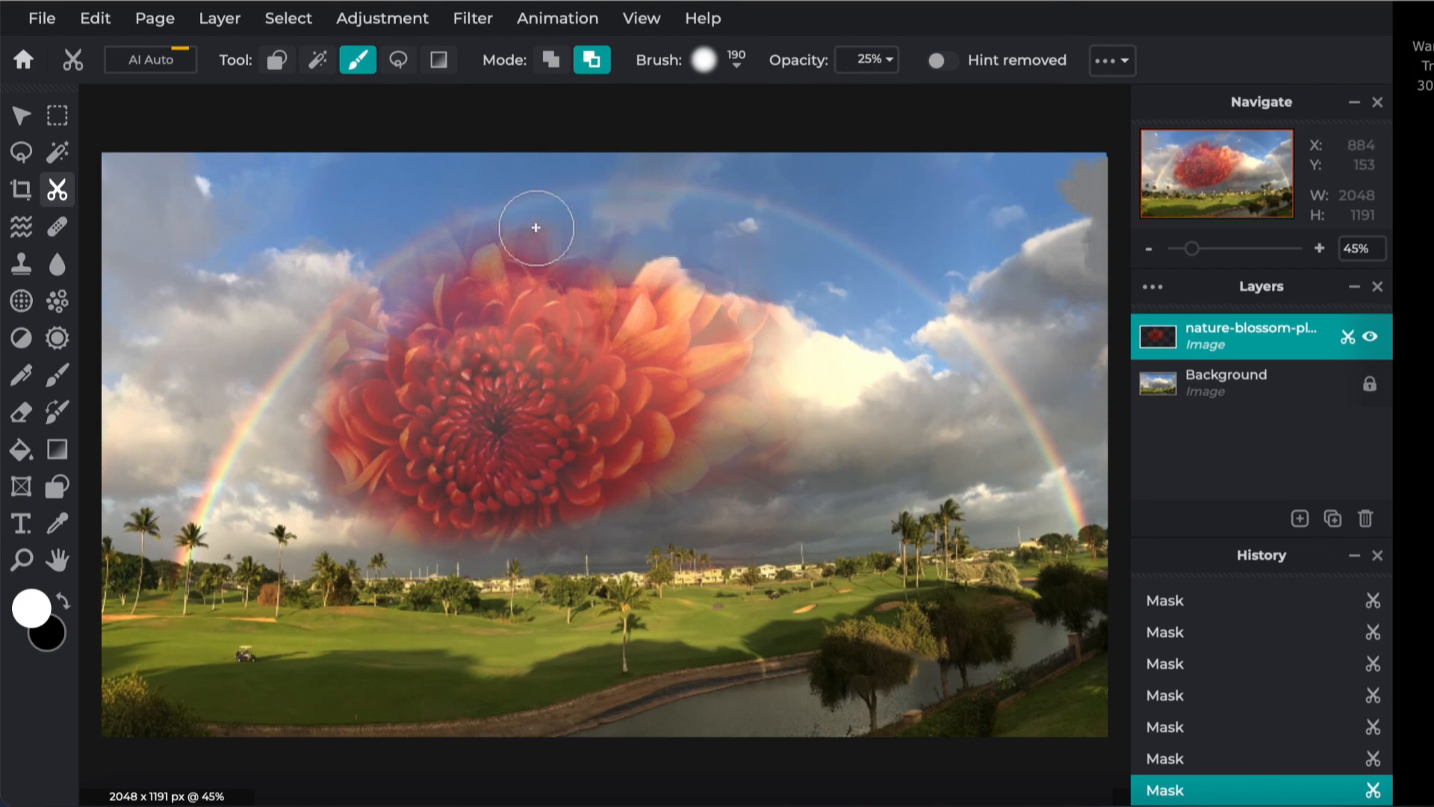